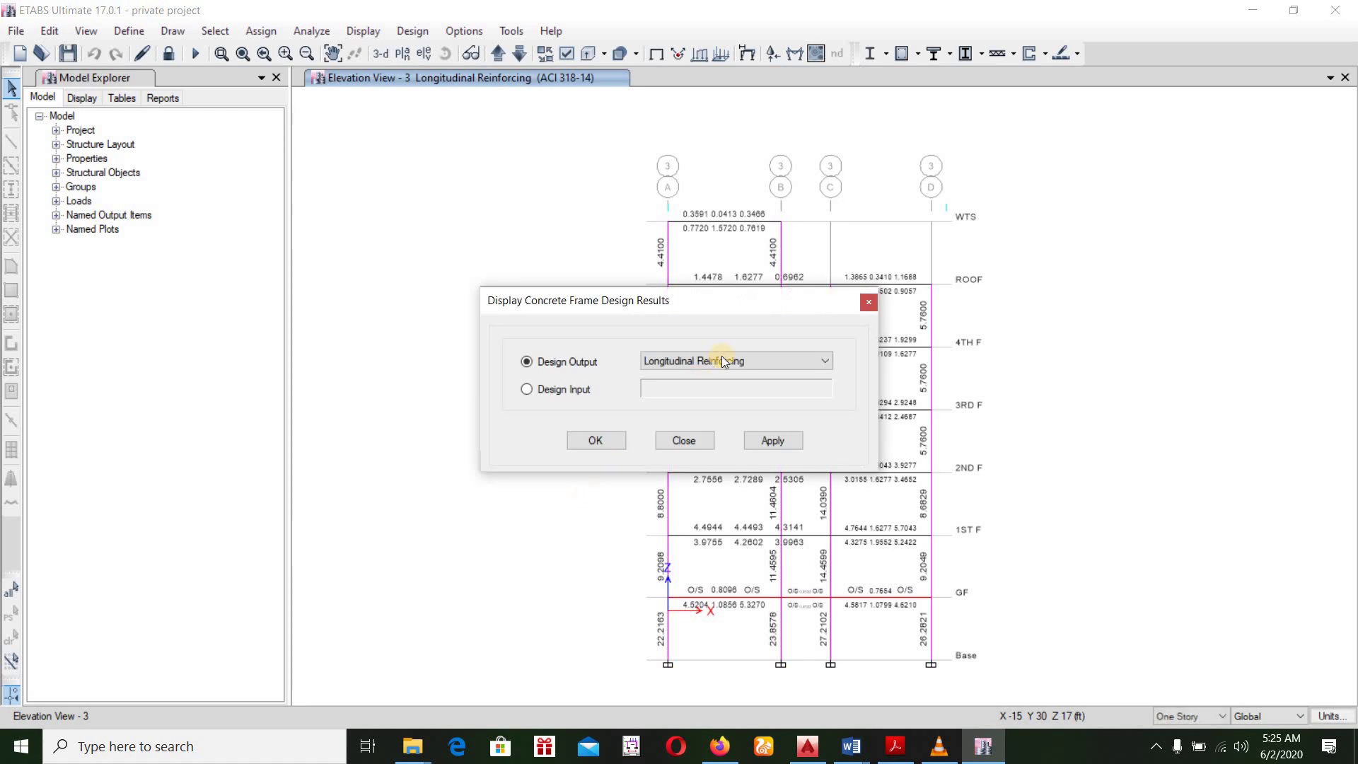
Step: Display Rebar Percentage as the concrete frame design output on the grid 3 elevation and examine the column and beam percentages
{"action": "left_click", "coordinate": [758, 361]}
{"action": "left_click", "coordinate": [771, 388]}
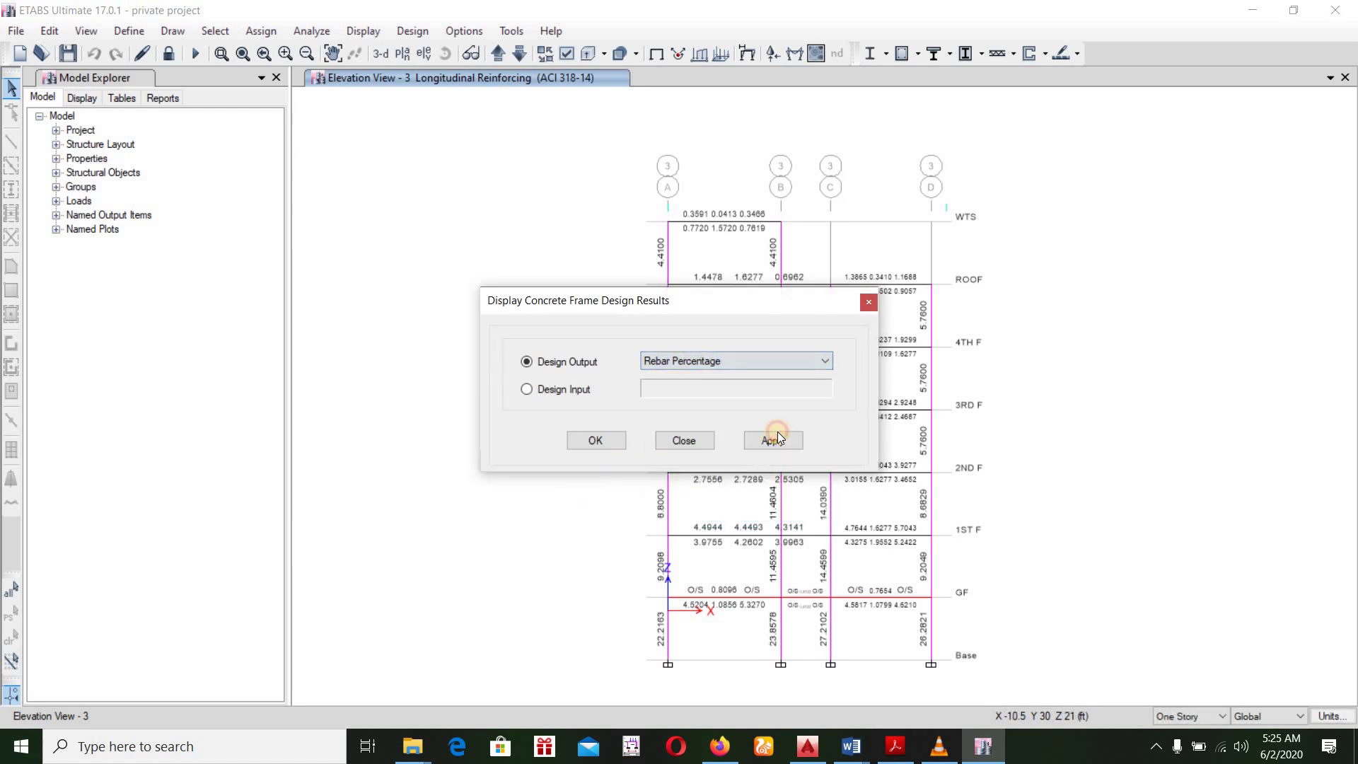
{"action": "left_click", "coordinate": [774, 435]}
{"action": "key", "text": "Return"}
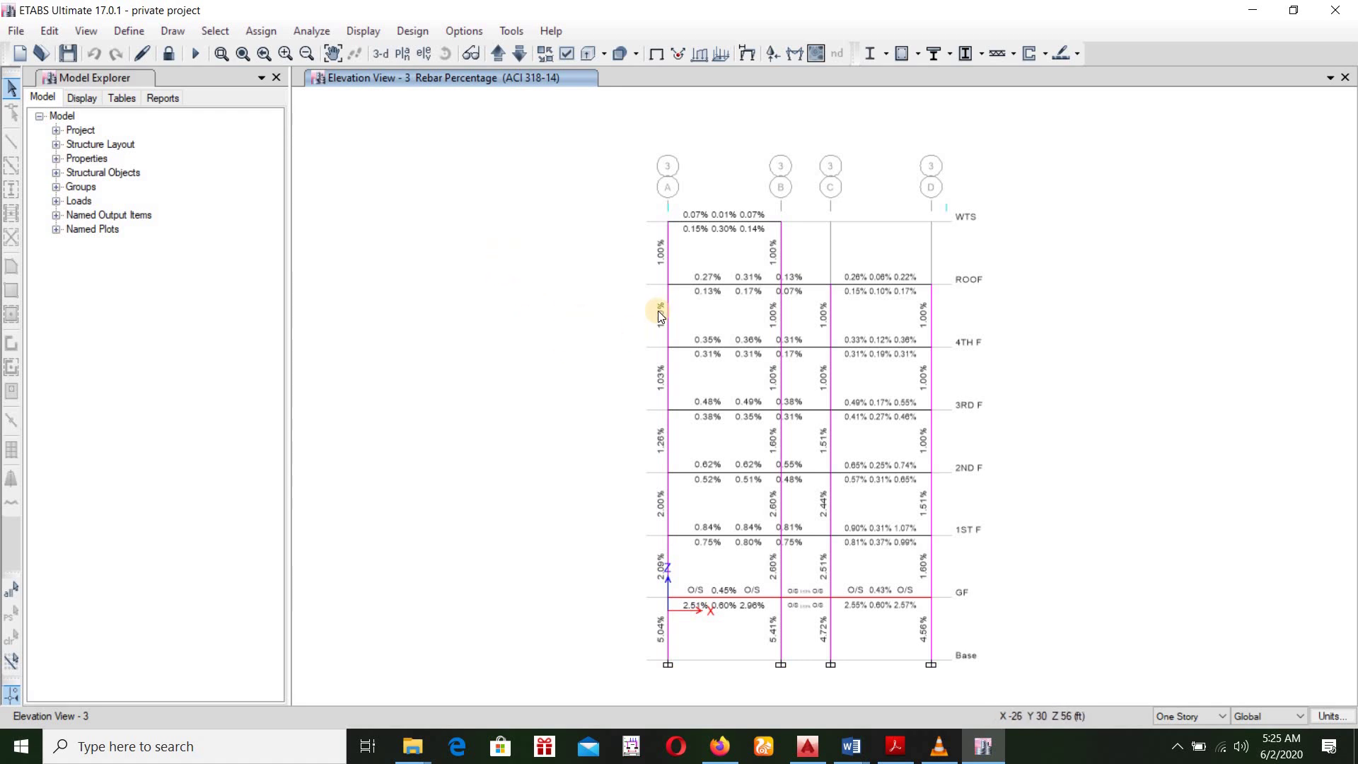
{"action": "scroll", "coordinate": [799, 439], "scroll_direction": "up", "scroll_amount": 3}
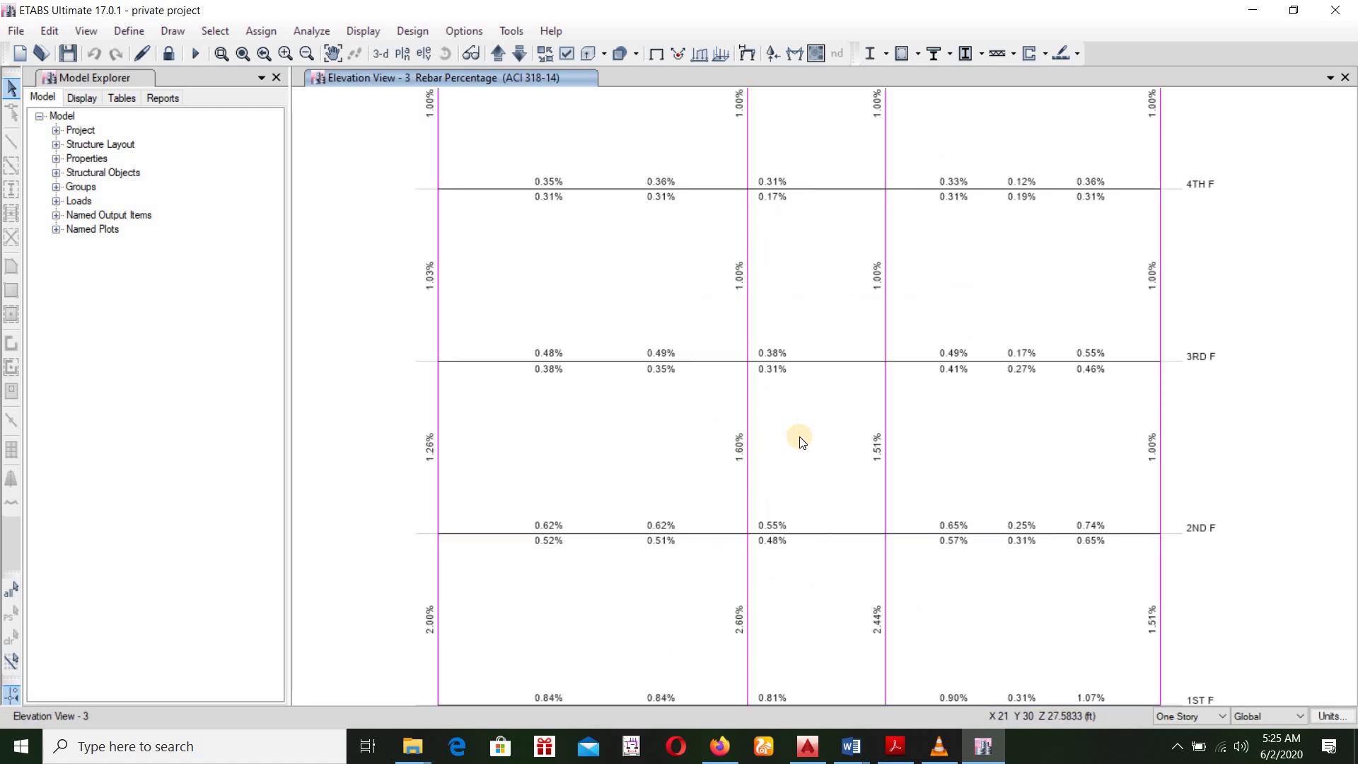
{"action": "scroll", "coordinate": [805, 573], "scroll_direction": "down", "scroll_amount": 3}
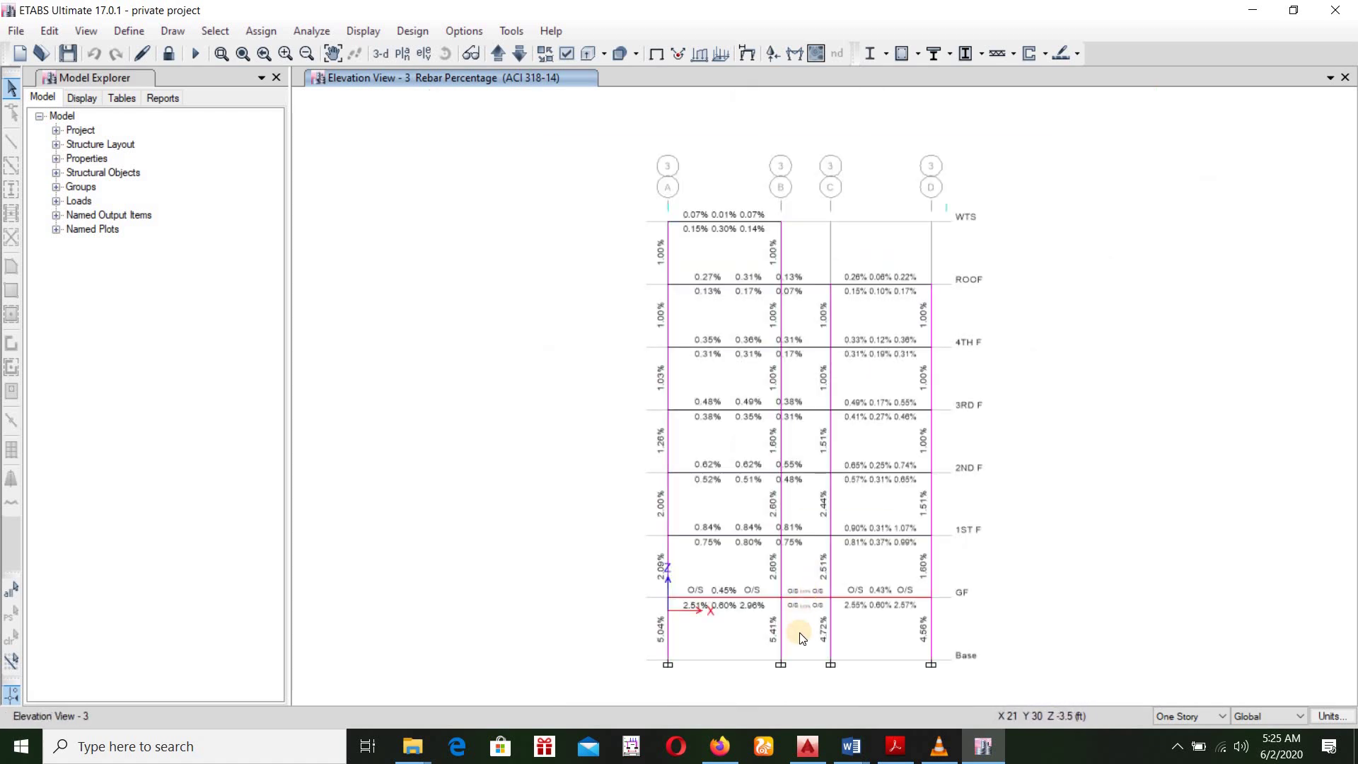
{"action": "scroll", "coordinate": [799, 632], "scroll_direction": "up", "scroll_amount": 3}
{"action": "scroll", "coordinate": [792, 412], "scroll_direction": "down", "scroll_amount": 3}
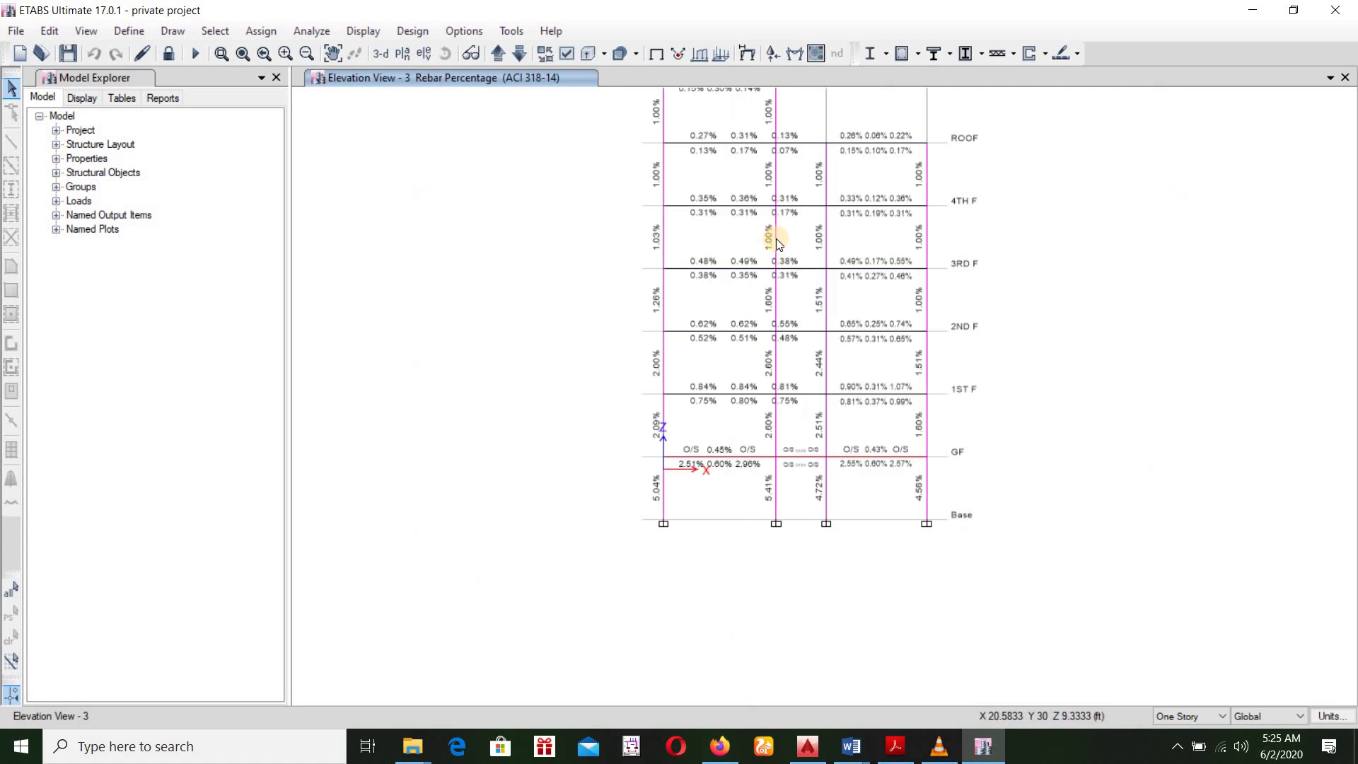
{"action": "middle_click_drag", "start_coordinate": [1038, 201], "coordinate": [1031, 313]}
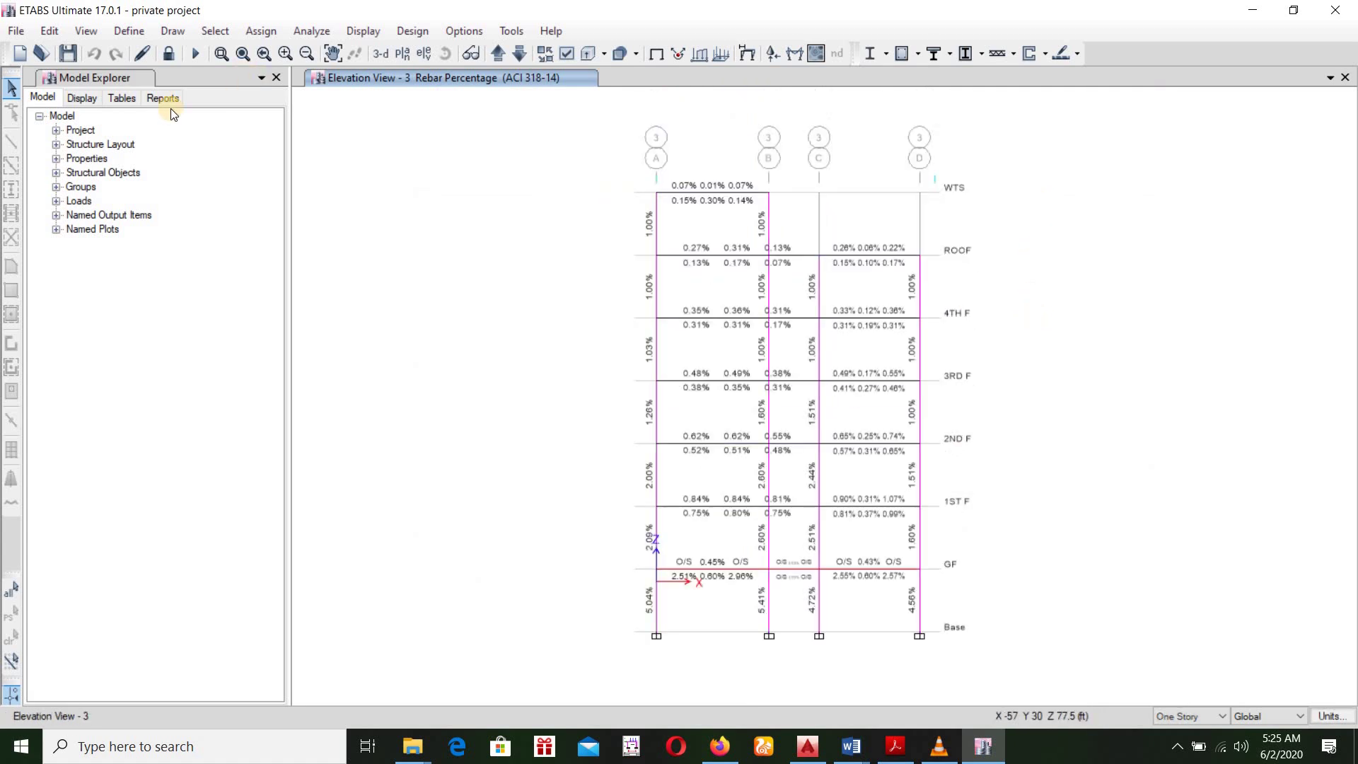
Step: Unlock the model and accept deleting the analysis results
{"action": "left_click", "coordinate": [169, 53]}
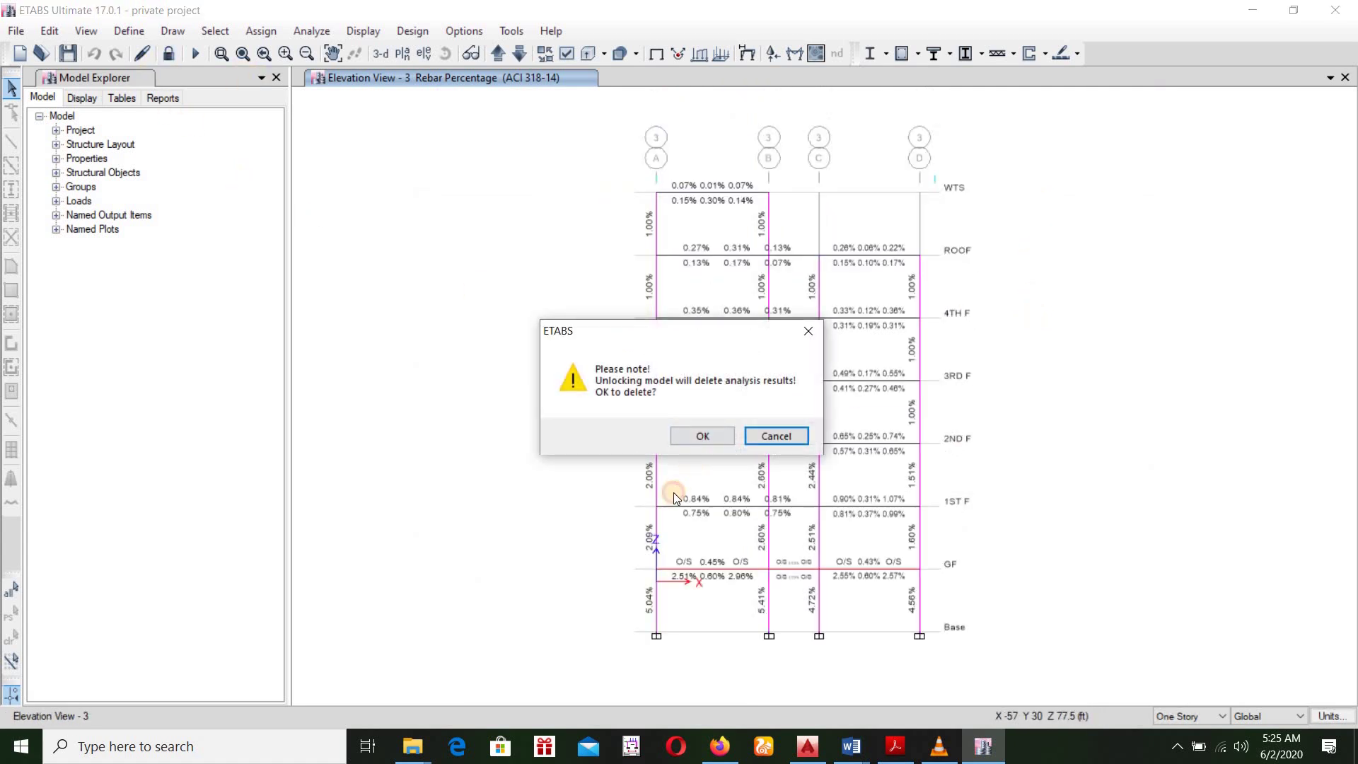
{"action": "key", "text": "Left"}
{"action": "key", "text": "Return"}
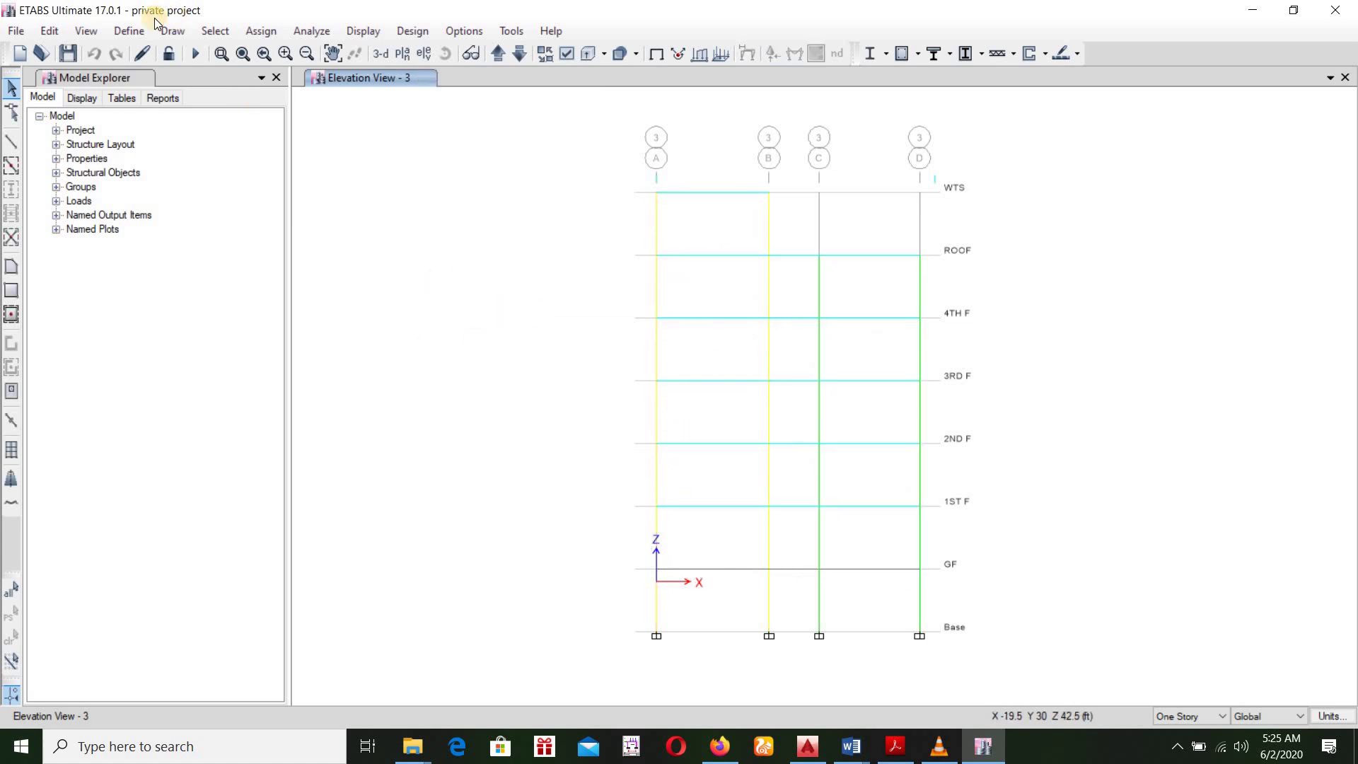
Step: Set the wind speed of the WX load pattern to 210/1.61 mph, keeping exposure type B
{"action": "left_click", "coordinate": [122, 29]}
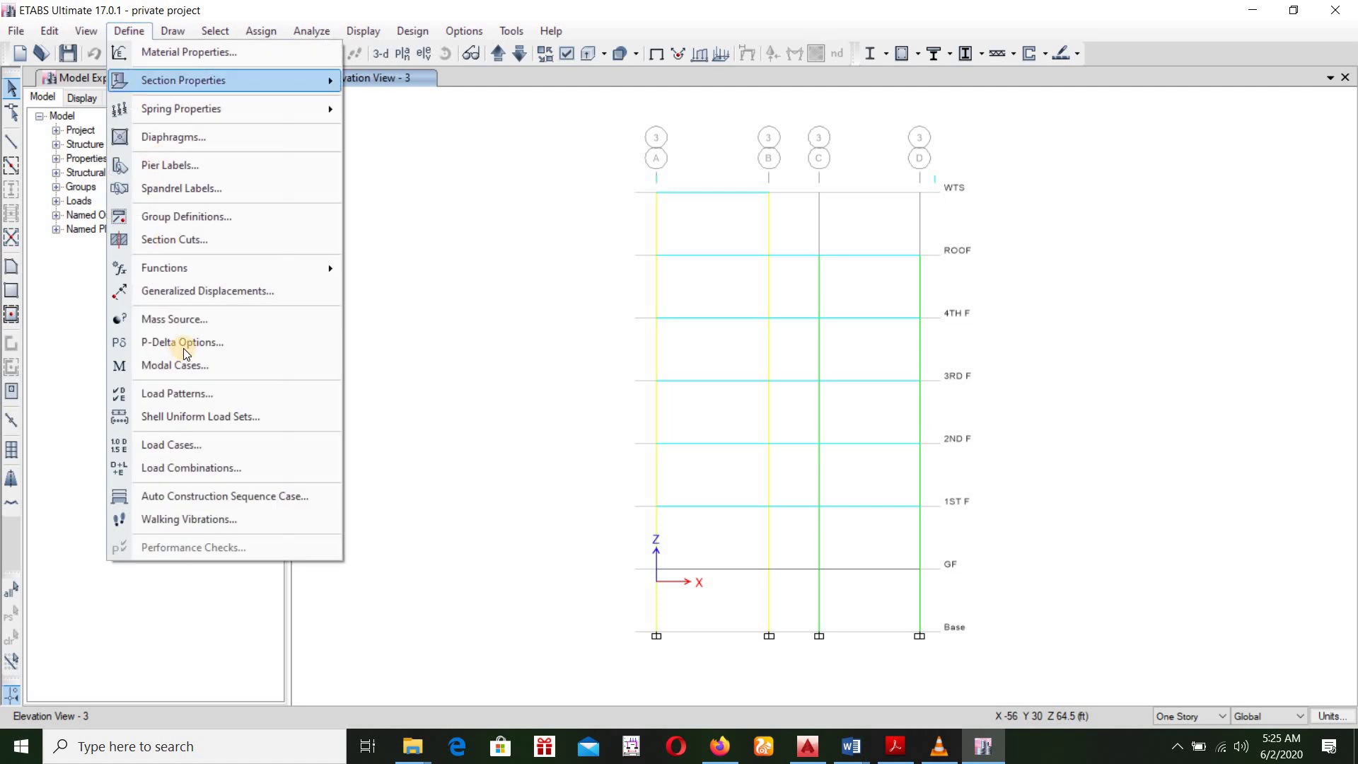
{"action": "left_click", "coordinate": [174, 393]}
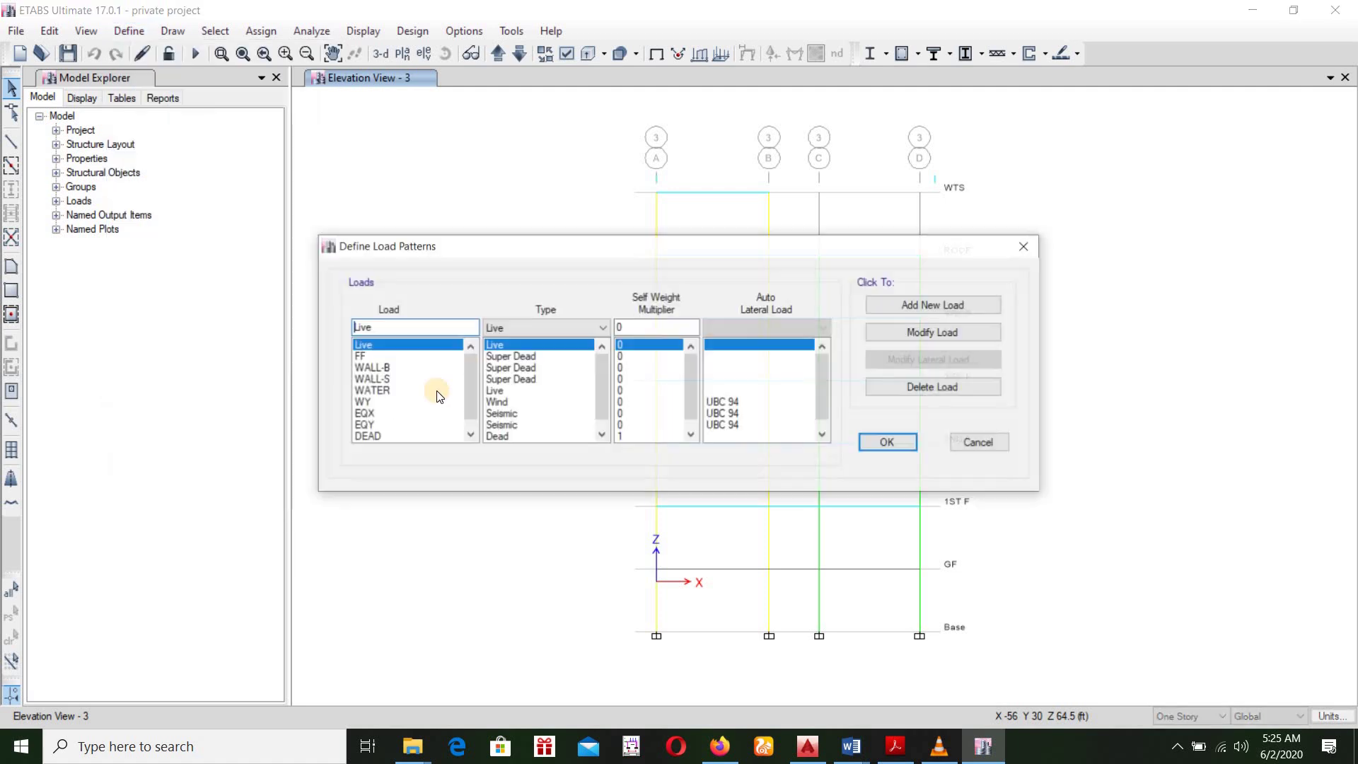
{"action": "left_click", "coordinate": [462, 423]}
{"action": "left_click", "coordinate": [366, 436]}
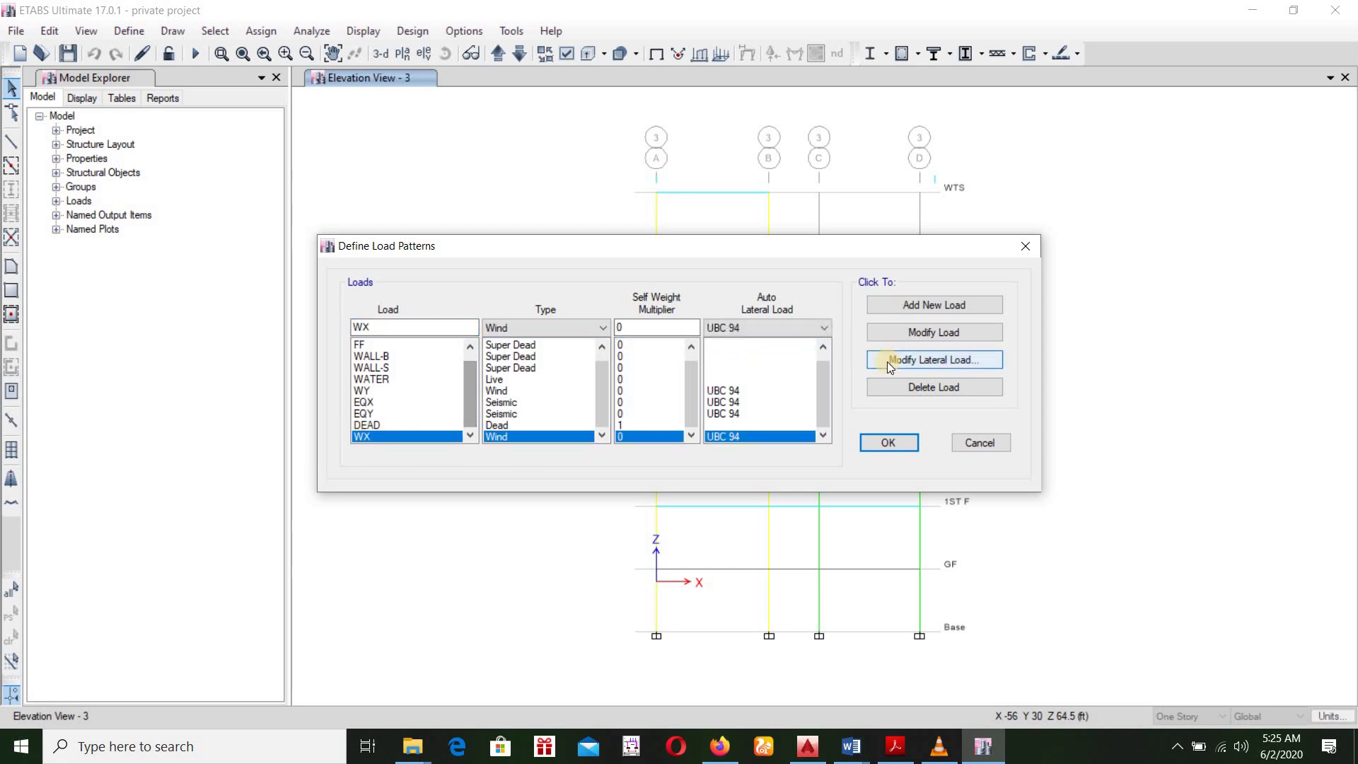
{"action": "left_click", "coordinate": [887, 360]}
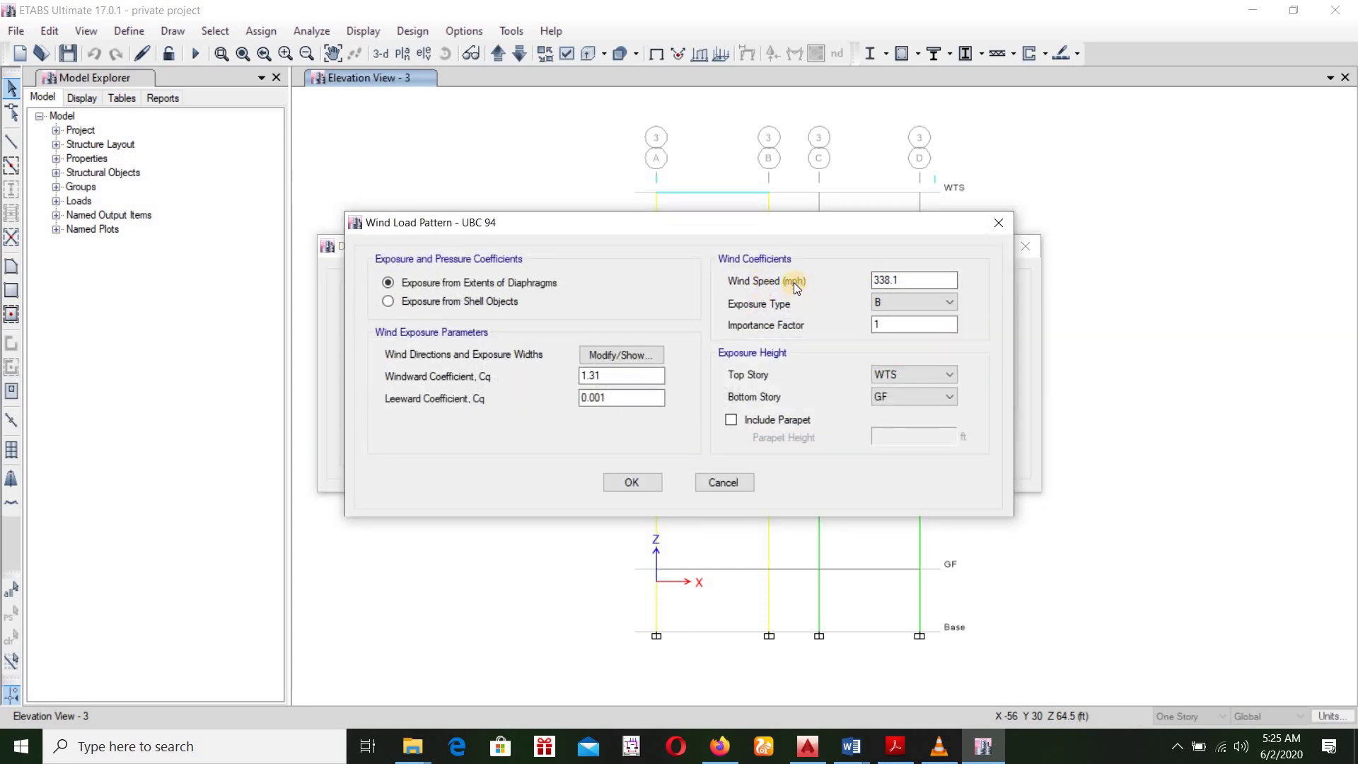
{"action": "left_click", "coordinate": [914, 279]}
{"action": "left_click", "coordinate": [898, 279]}
{"action": "left_click_drag", "start_coordinate": [898, 280], "coordinate": [826, 278]}
{"action": "type", "text": "2608696"}
{"action": "left_click", "coordinate": [876, 302]}
{"action": "left_click", "coordinate": [880, 313]}
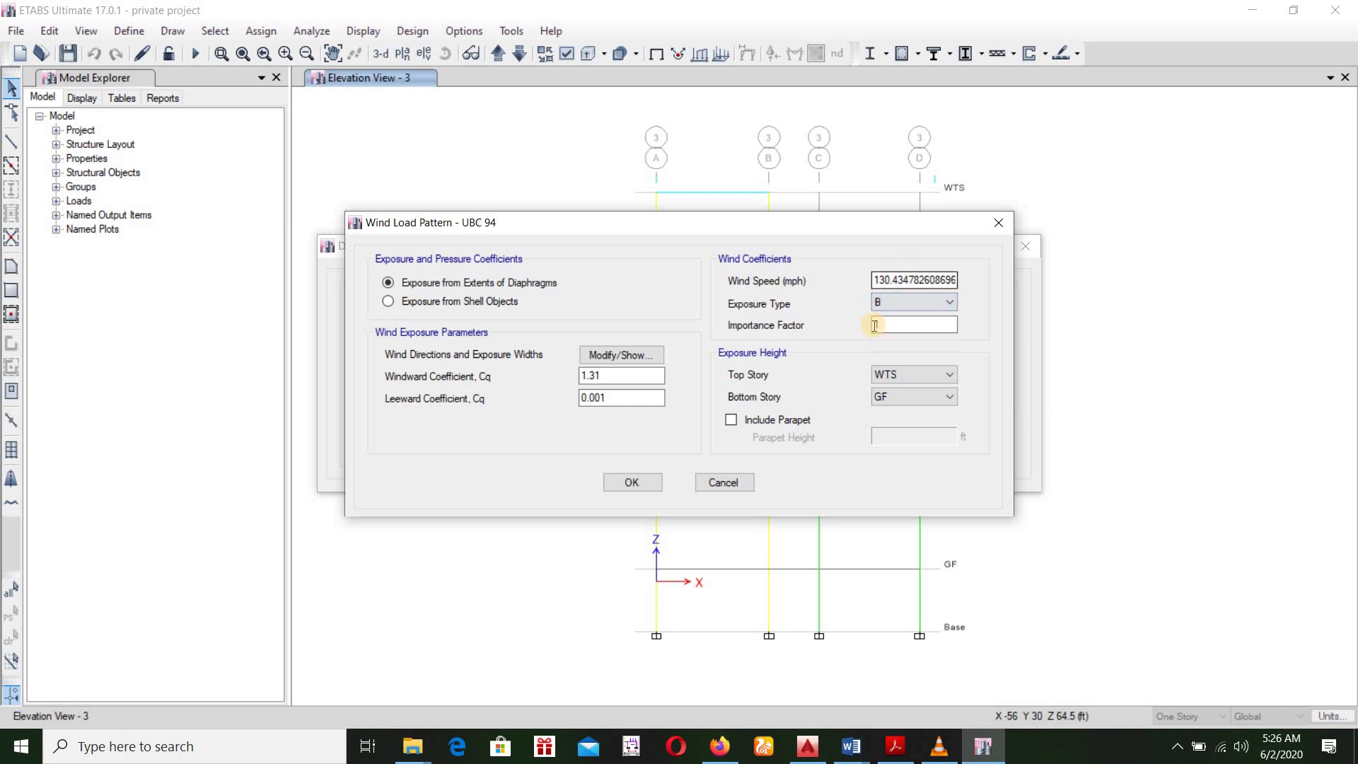
{"action": "left_click", "coordinate": [632, 482]}
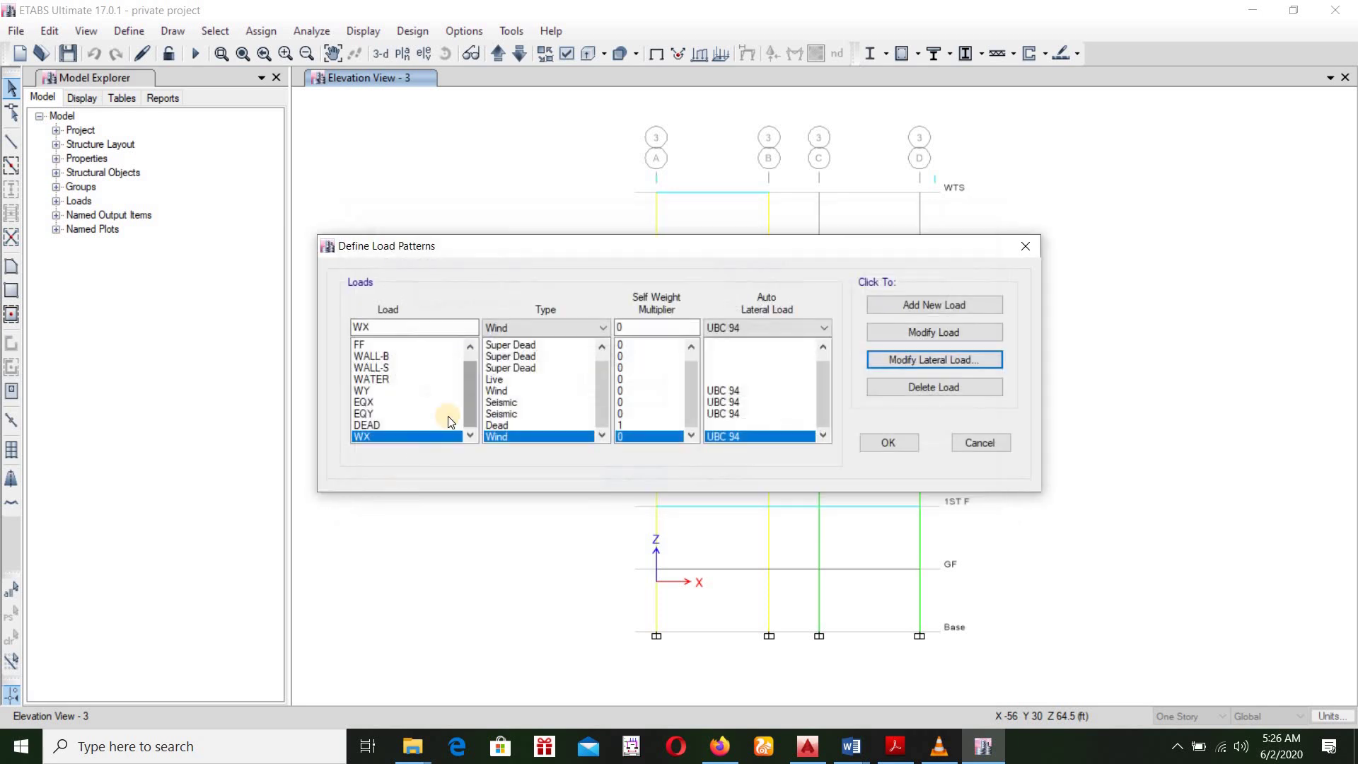
Step: Set the WY load pattern's wind speed to 210/1.61 mph with exposure type B, and accept the load pattern definitions
{"action": "left_click", "coordinate": [365, 390]}
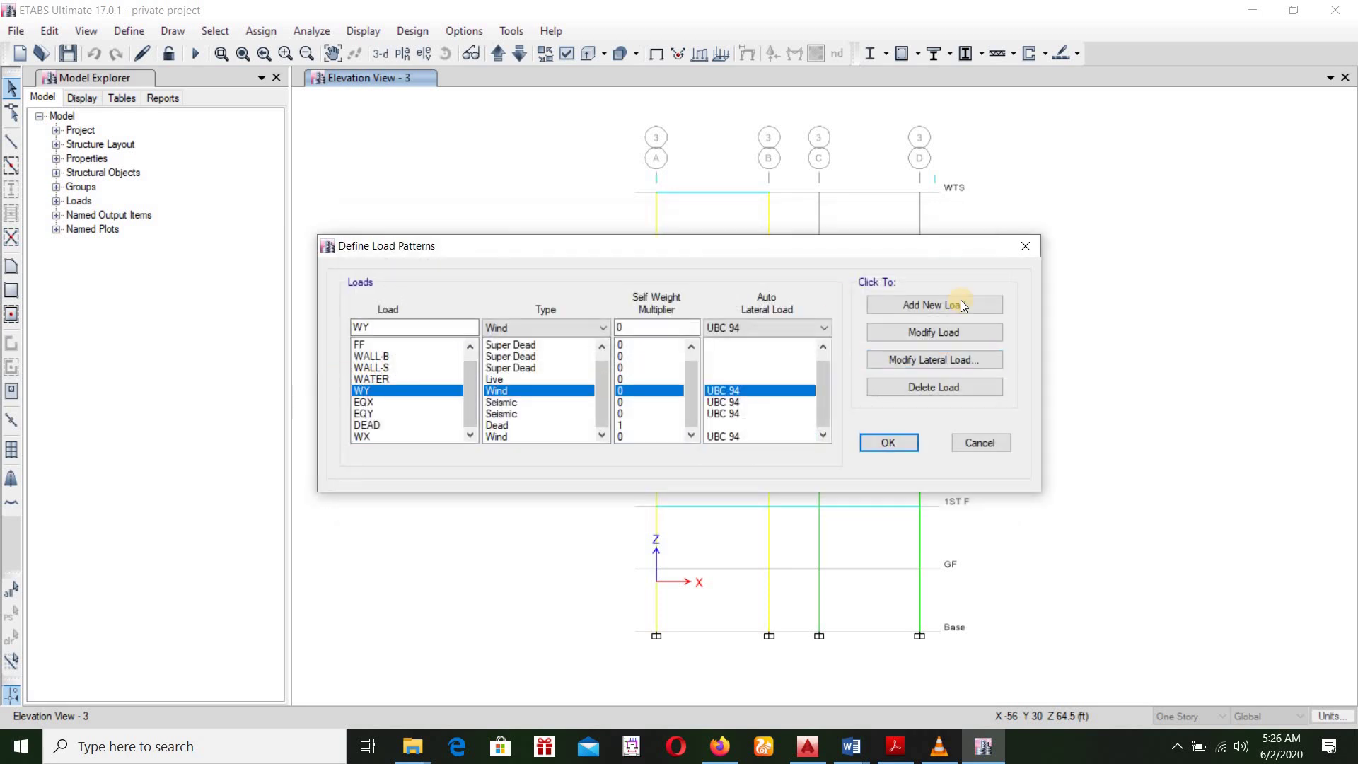
{"action": "left_click", "coordinate": [930, 358]}
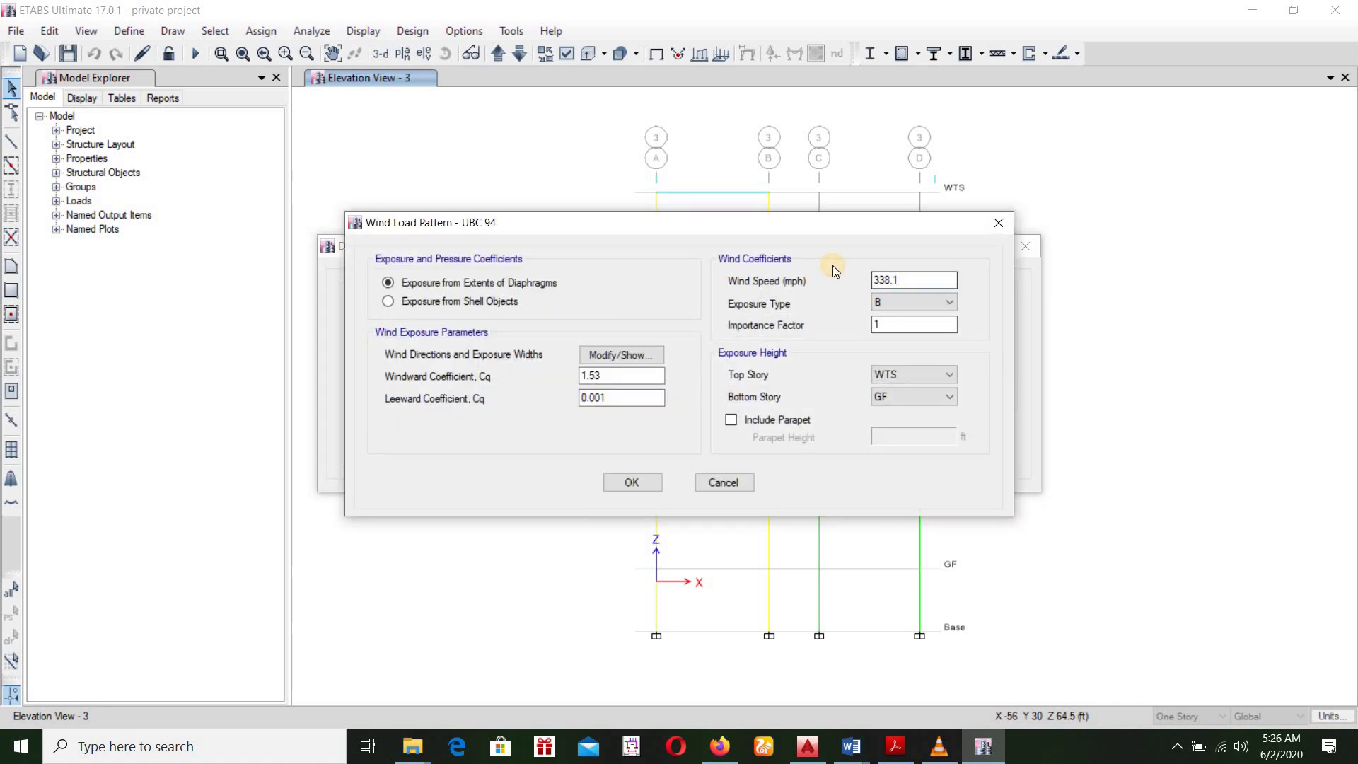
{"action": "type", "text": "210/1.61"}
{"action": "left_click", "coordinate": [904, 308]}
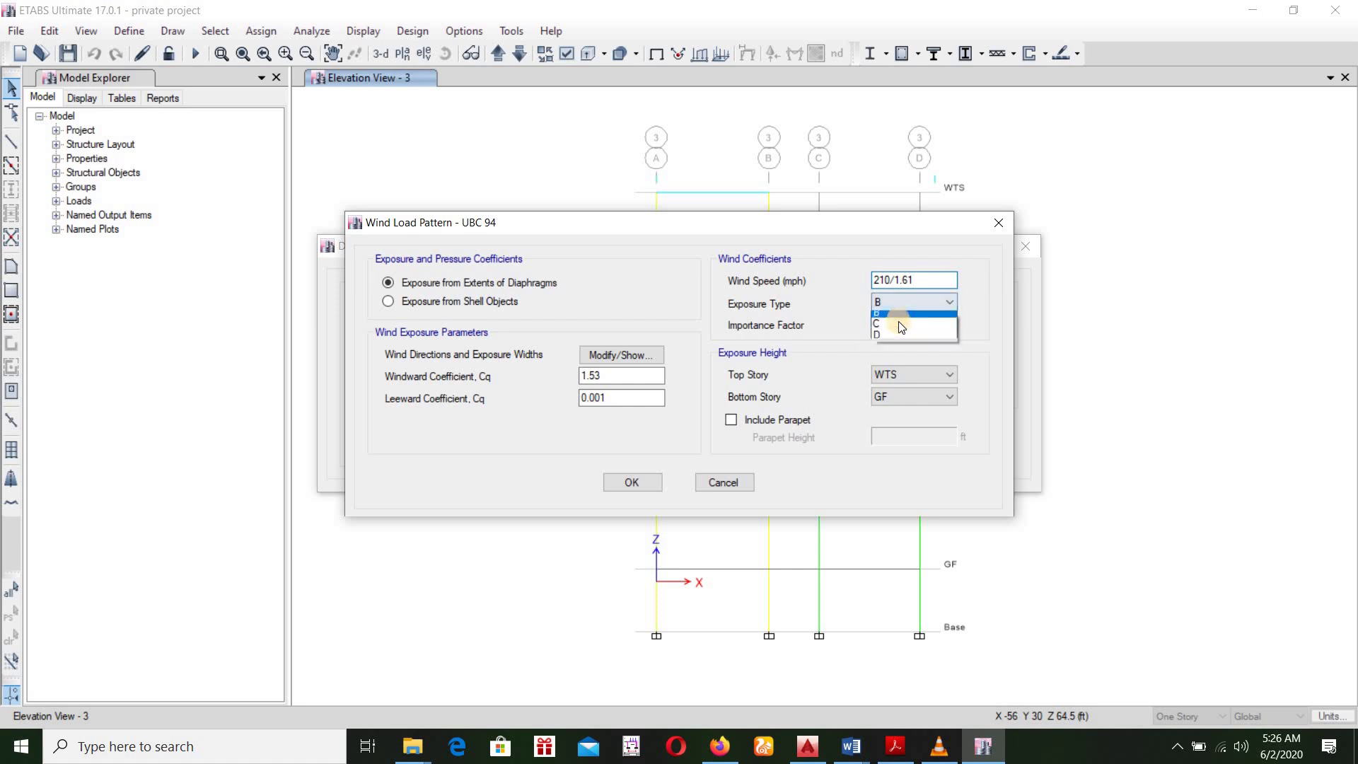
{"action": "left_click", "coordinate": [894, 318]}
{"action": "left_click", "coordinate": [617, 486]}
{"action": "key", "text": "Return"}
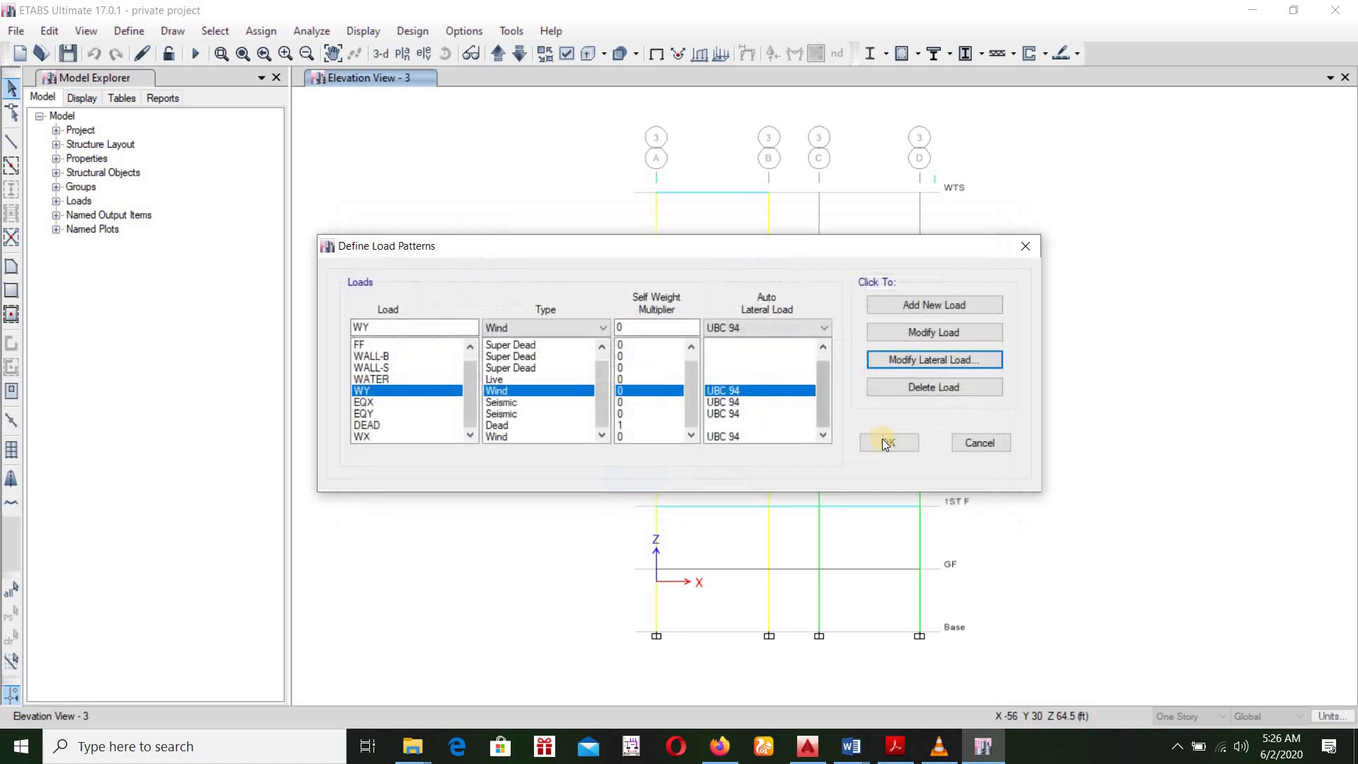
{"action": "left_click", "coordinate": [881, 439]}
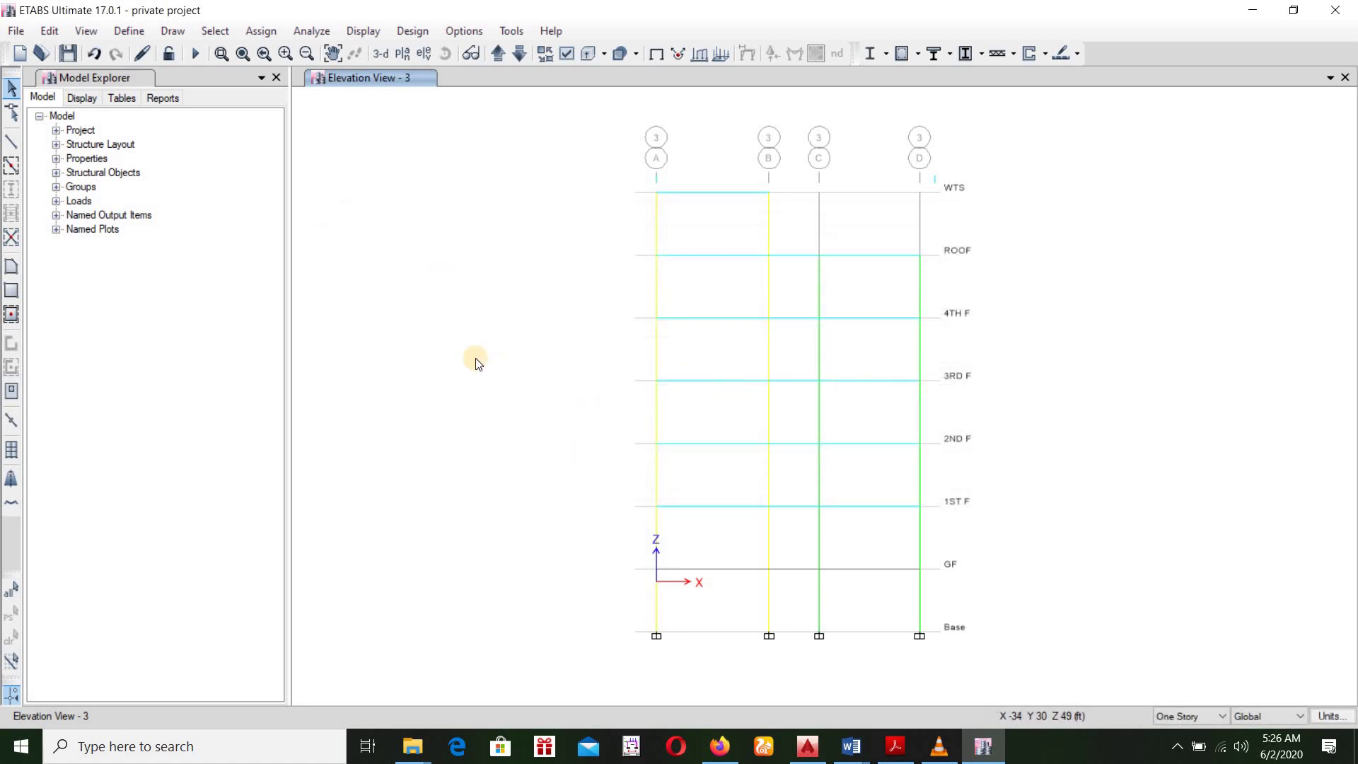
Step: Run the analysis and plot the maximum story displacement for load case WX
{"action": "left_click", "coordinate": [195, 54]}
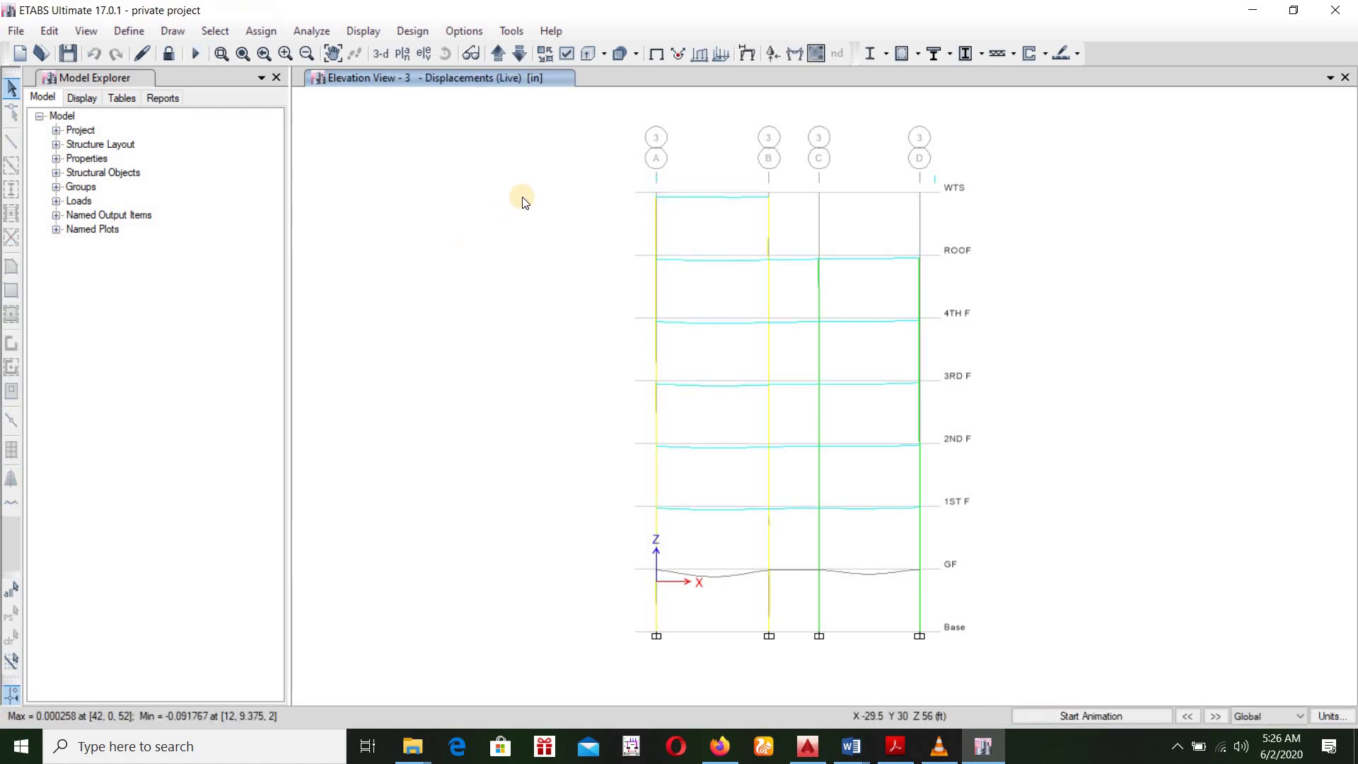
{"action": "left_click", "coordinate": [364, 30]}
{"action": "left_click", "coordinate": [435, 237]}
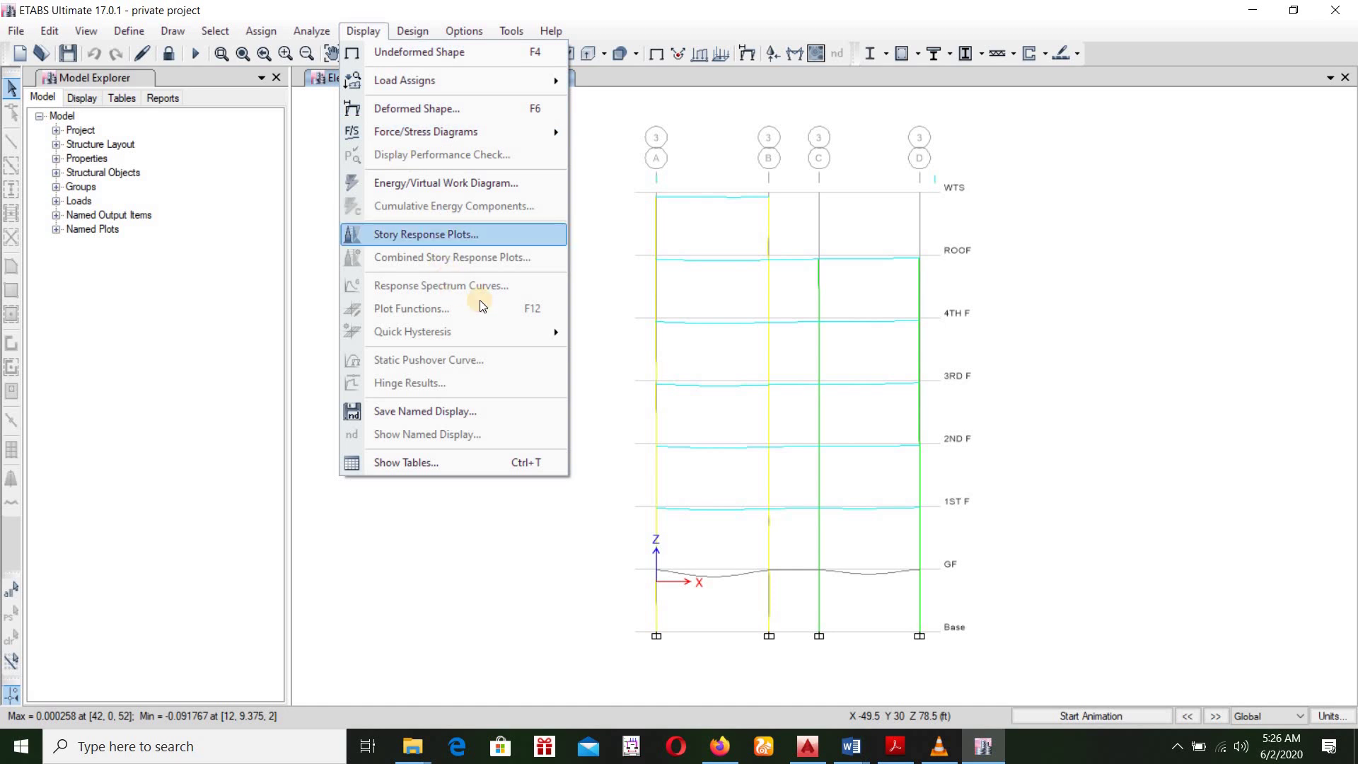
{"action": "left_click", "coordinate": [632, 178]}
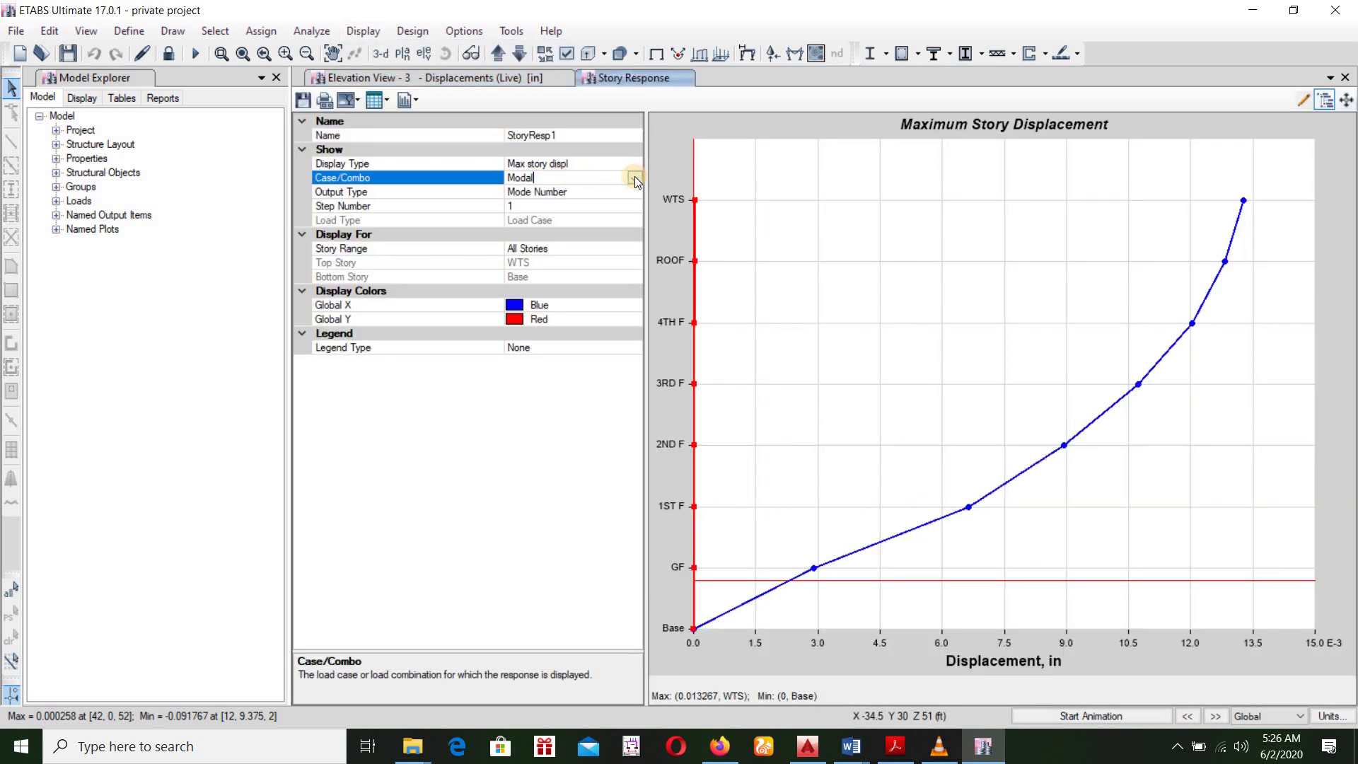
{"action": "key", "text": "alt+Down"}
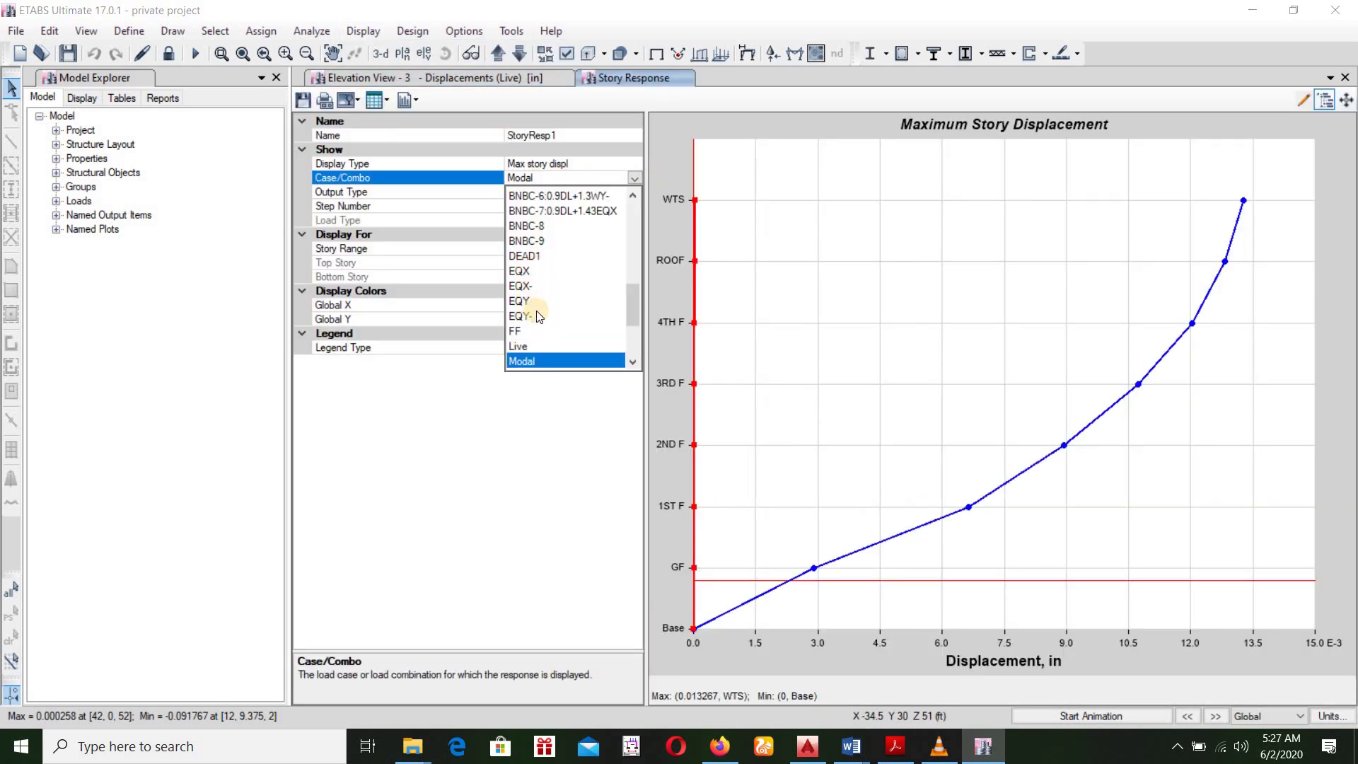
{"action": "scroll", "coordinate": [536, 312], "scroll_direction": "down", "scroll_amount": 3}
{"action": "left_click", "coordinate": [526, 332]}
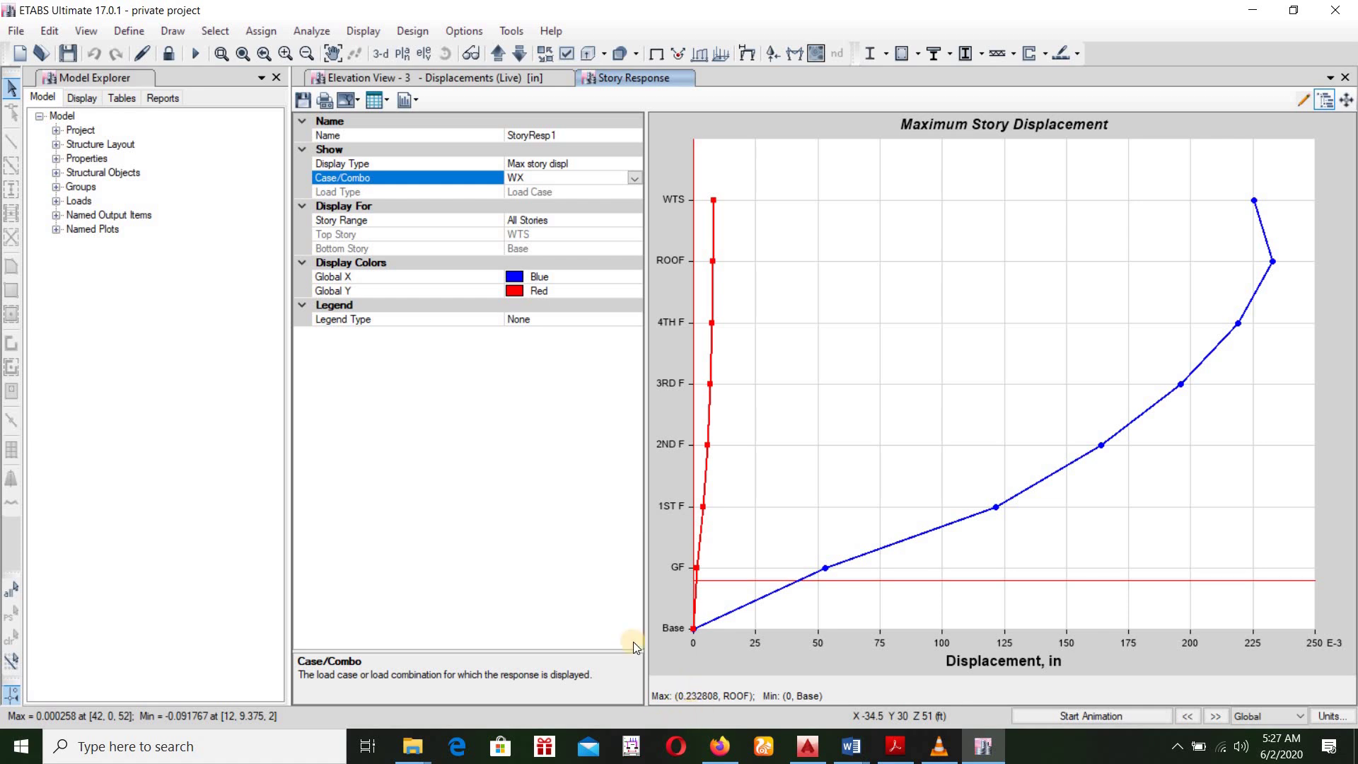
Step: Show the maximum story displacement for load case WY, and close the story response plot
{"action": "left_click", "coordinate": [635, 174]}
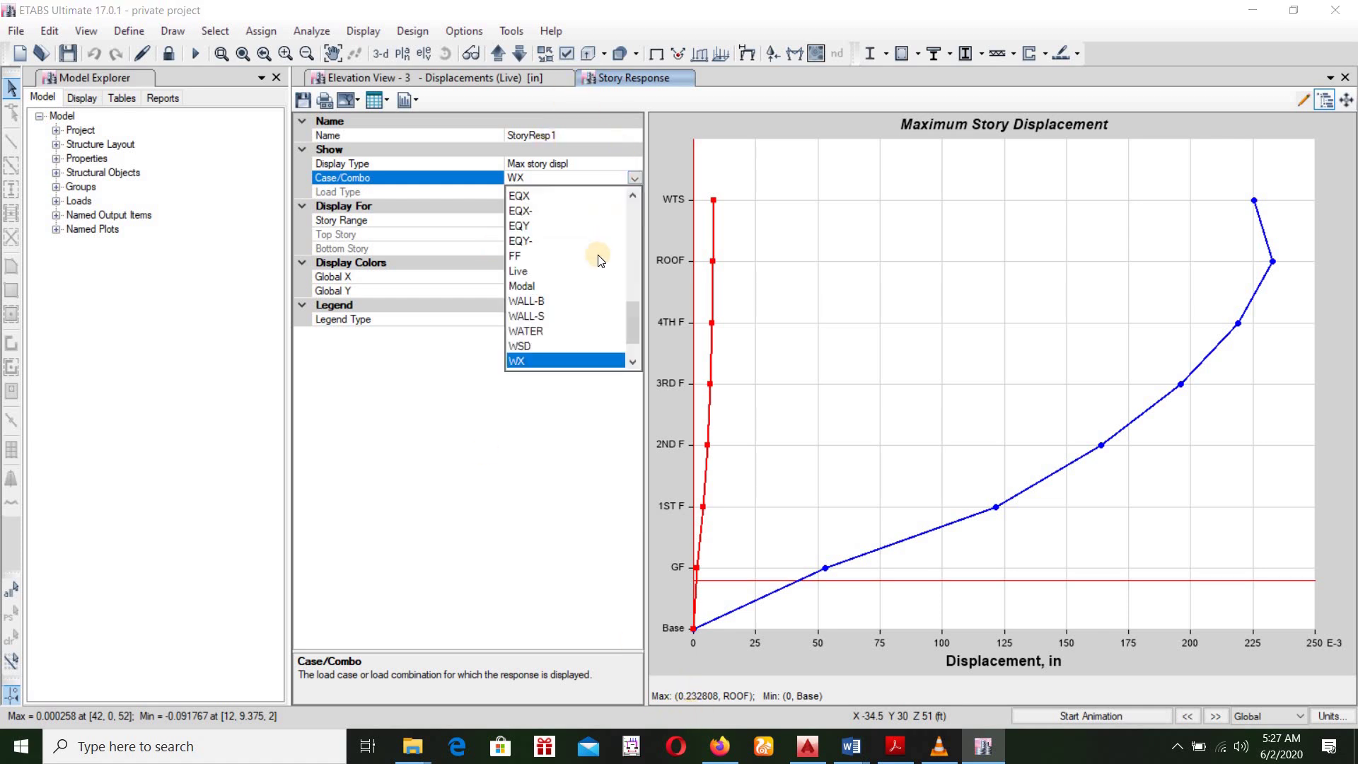
{"action": "left_click", "coordinate": [519, 346]}
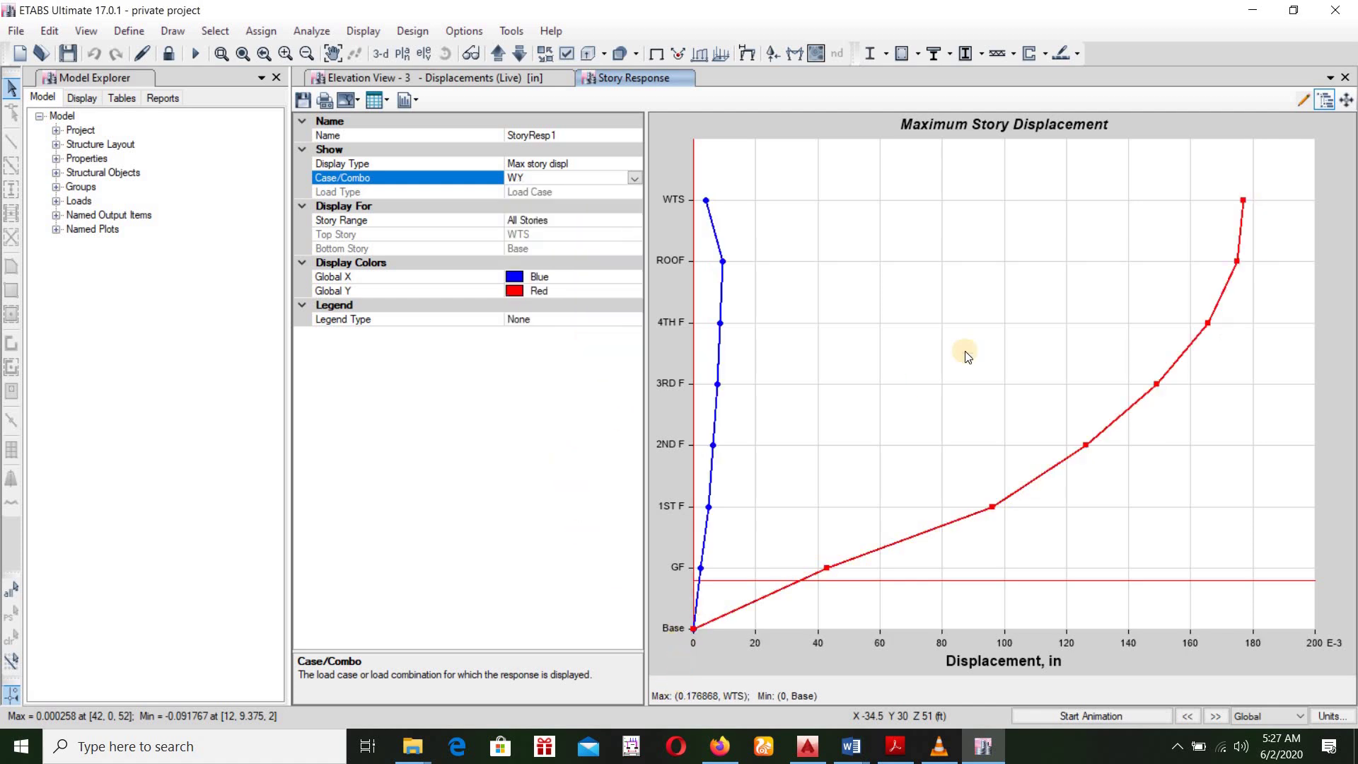
{"action": "left_click", "coordinate": [1345, 79]}
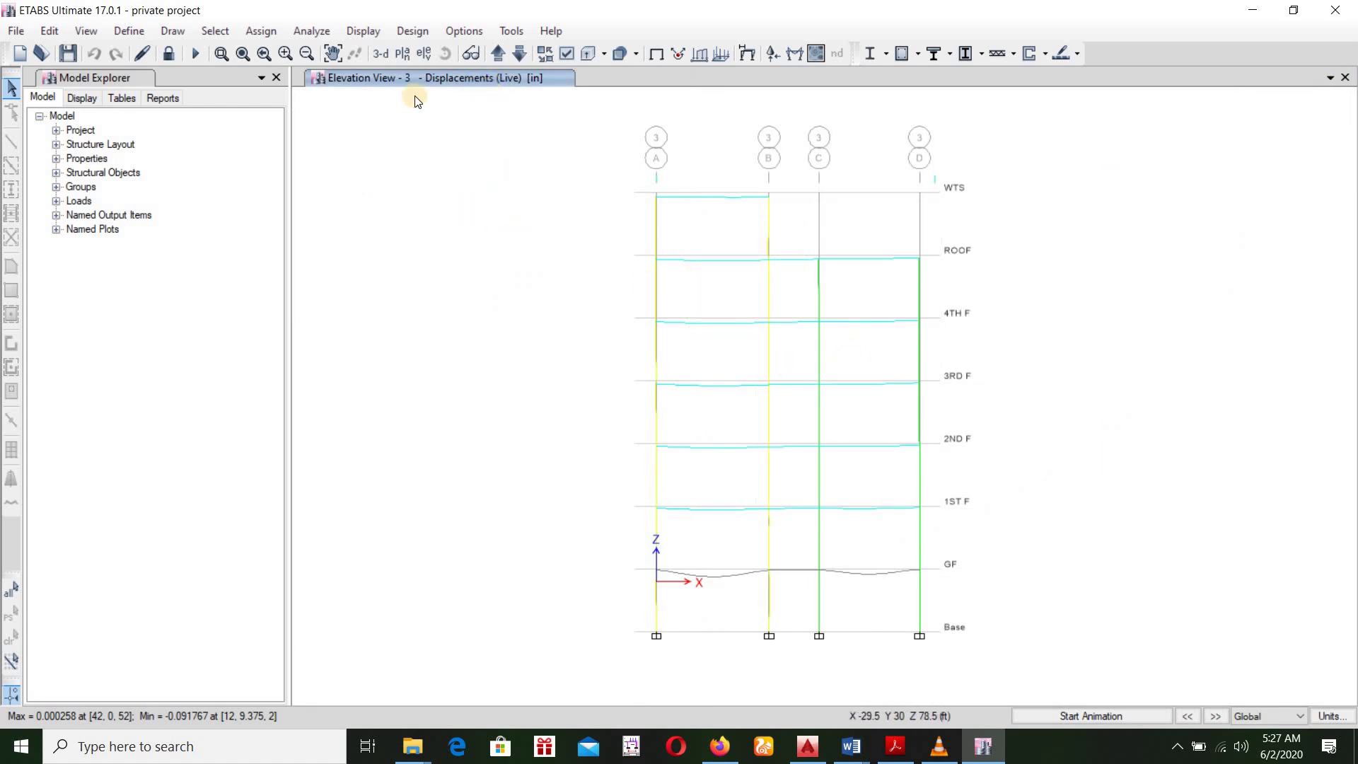
Step: Unlock the model again, discarding the analysis results, and show the plan view of the 1ST F story
{"action": "left_click", "coordinate": [168, 53]}
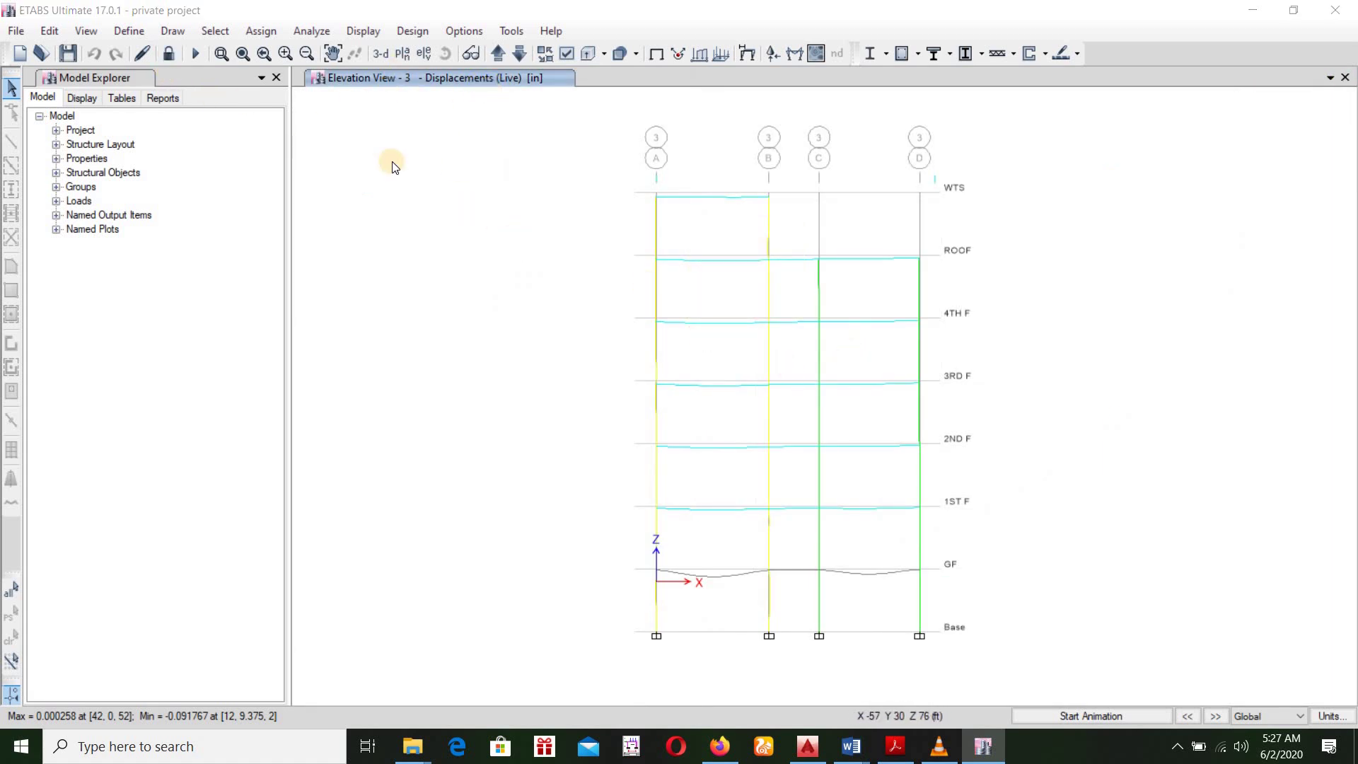
{"action": "left_click", "coordinate": [689, 433]}
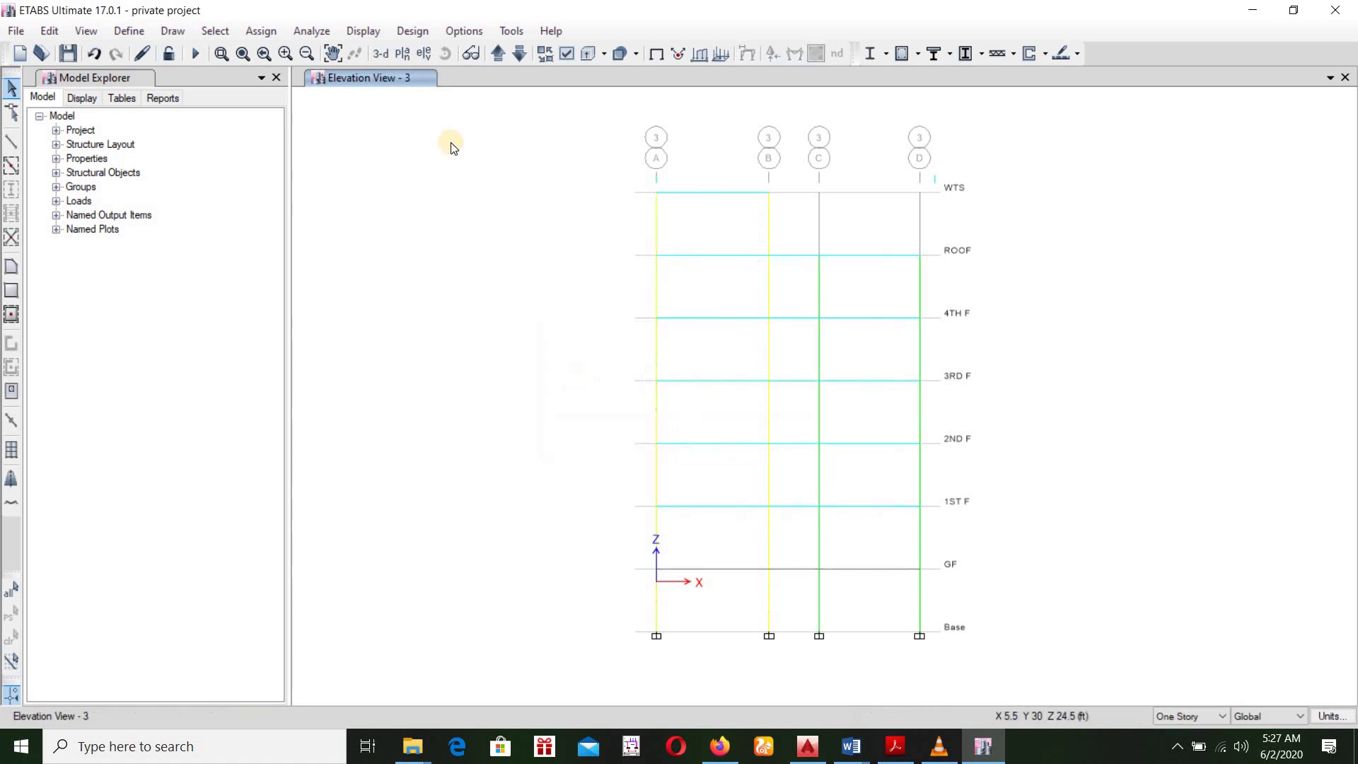
{"action": "left_click", "coordinate": [443, 194]}
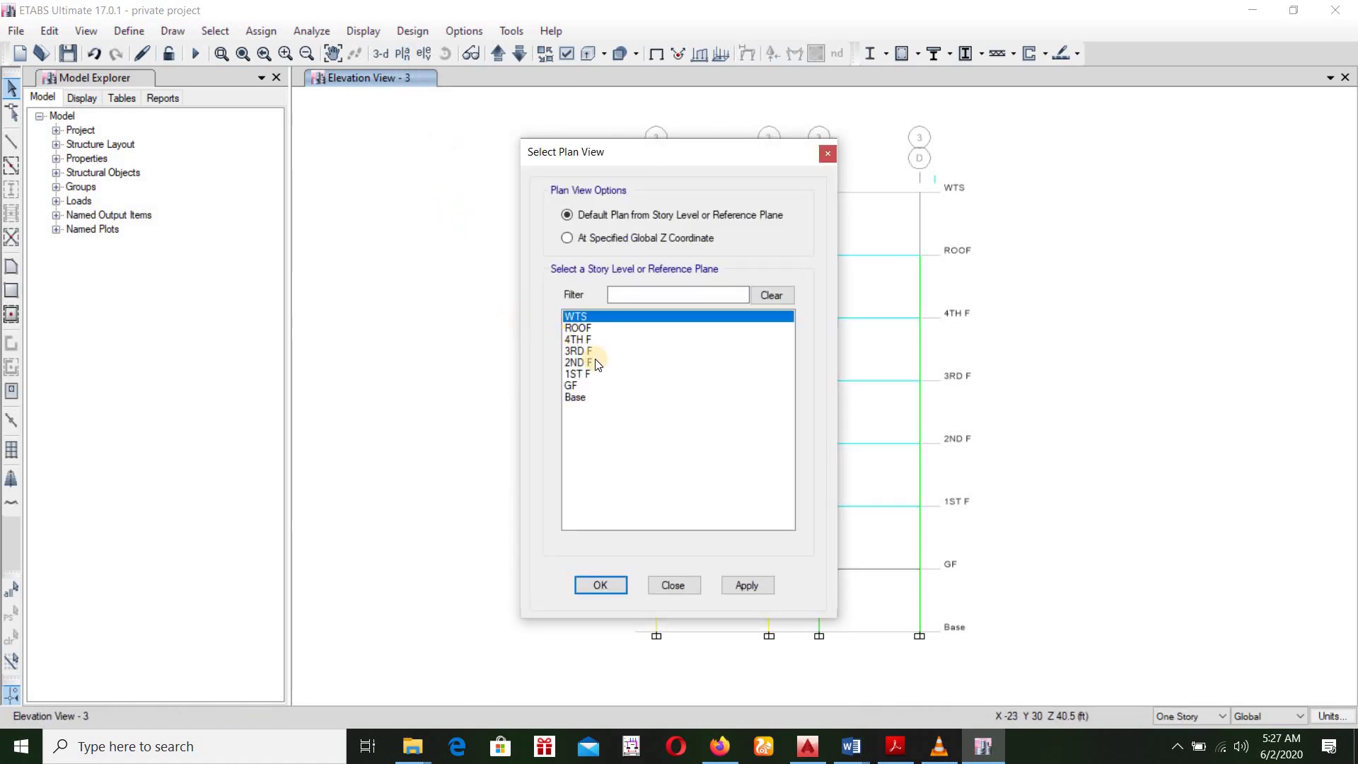
{"action": "key", "text": "1"}
{"action": "left_click", "coordinate": [603, 581]}
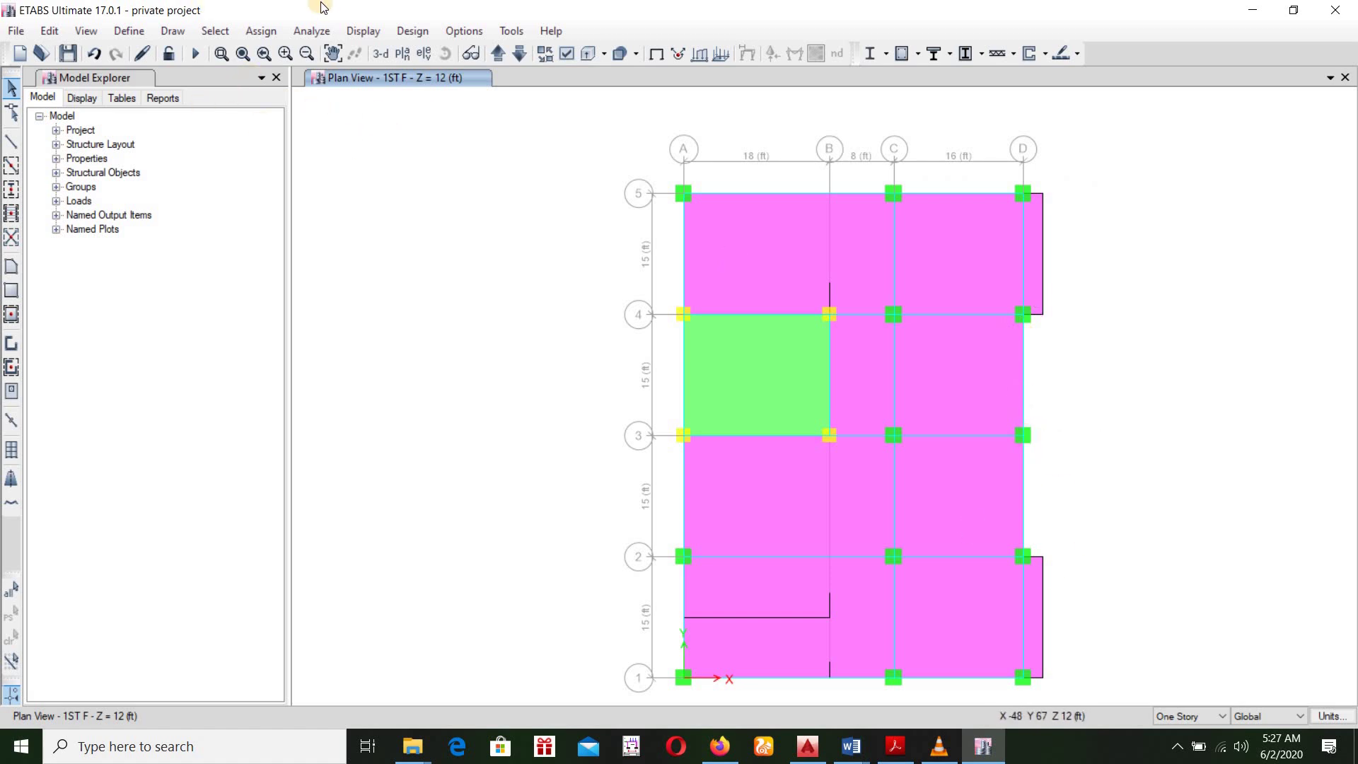
Step: Select all frames with section properties C-22X22 and C-24X24, checking the selection in the 3-D view
{"action": "left_click", "coordinate": [222, 30]}
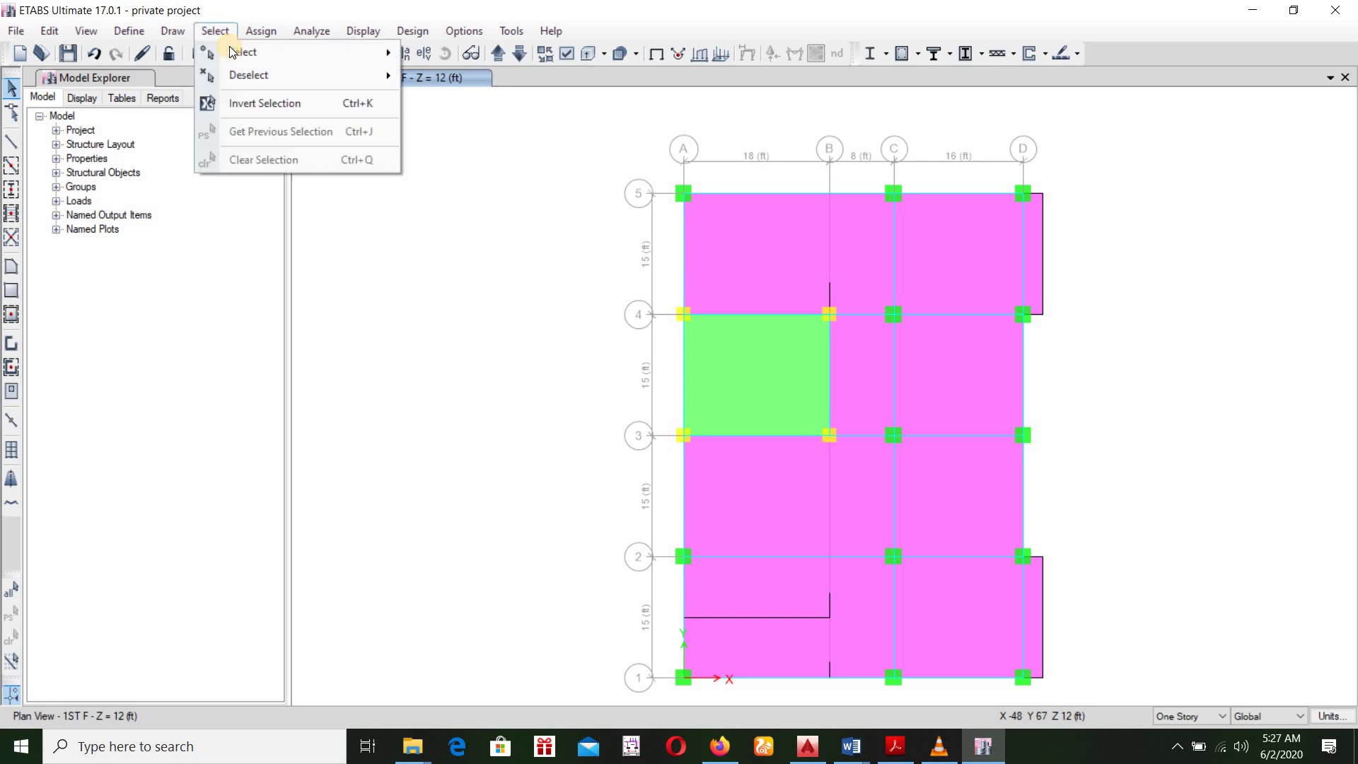
{"action": "mouse_move", "coordinate": [333, 47]}
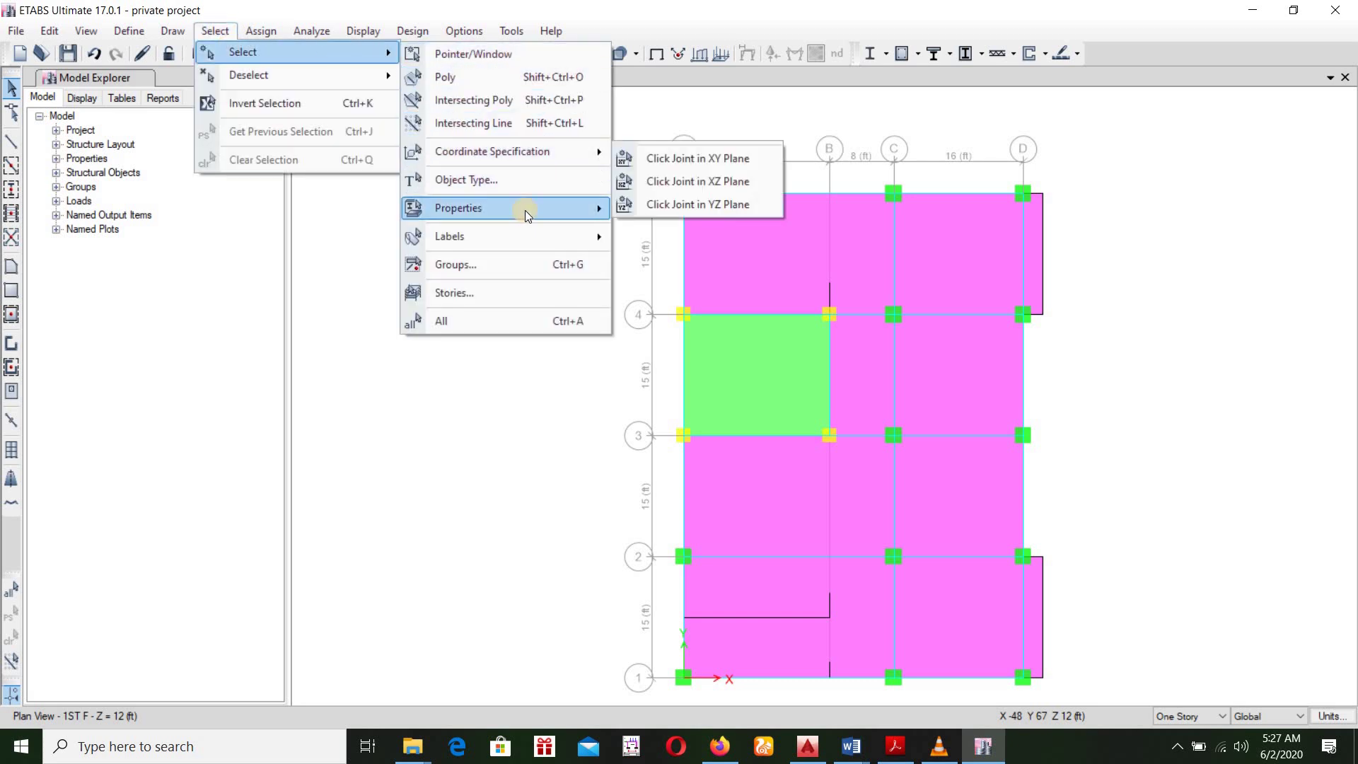
{"action": "mouse_move", "coordinate": [525, 210]}
{"action": "left_click", "coordinate": [659, 236]}
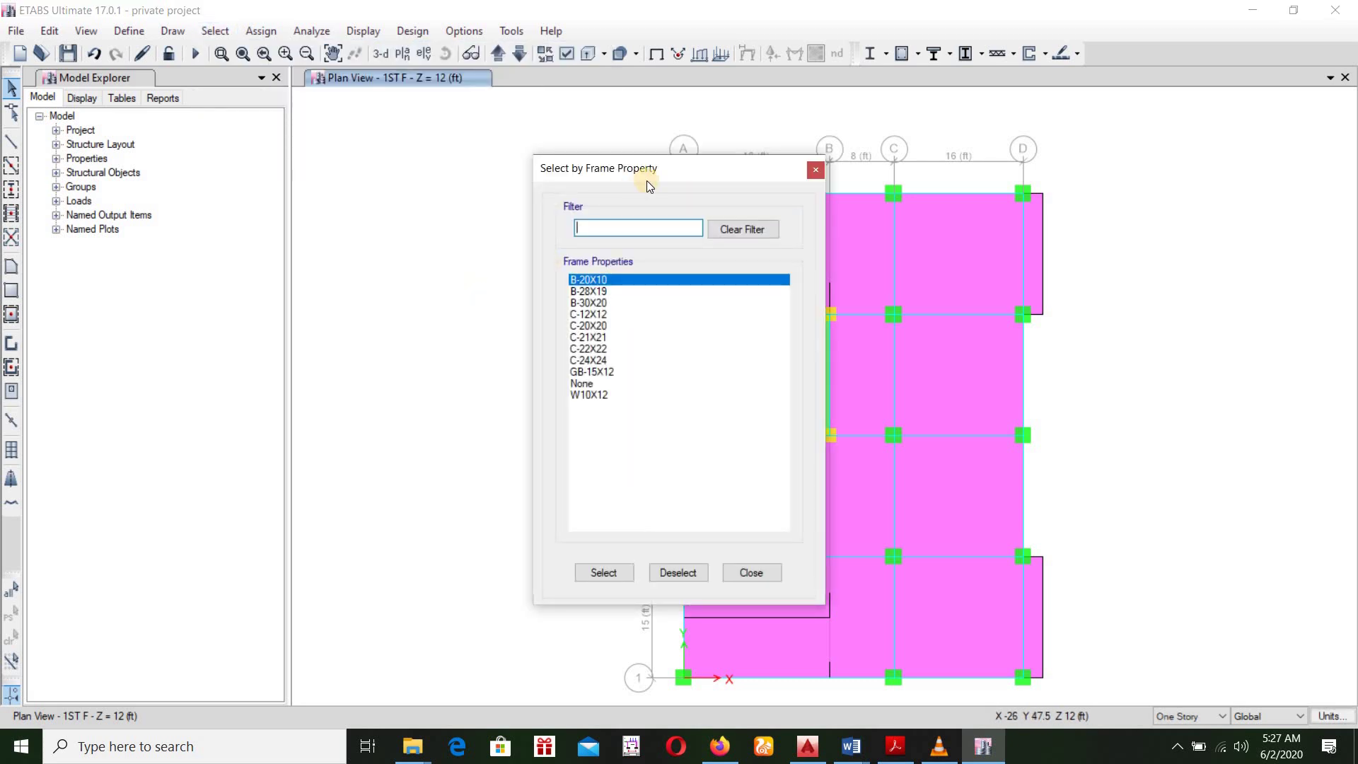
{"action": "left_click", "coordinate": [316, 338]}
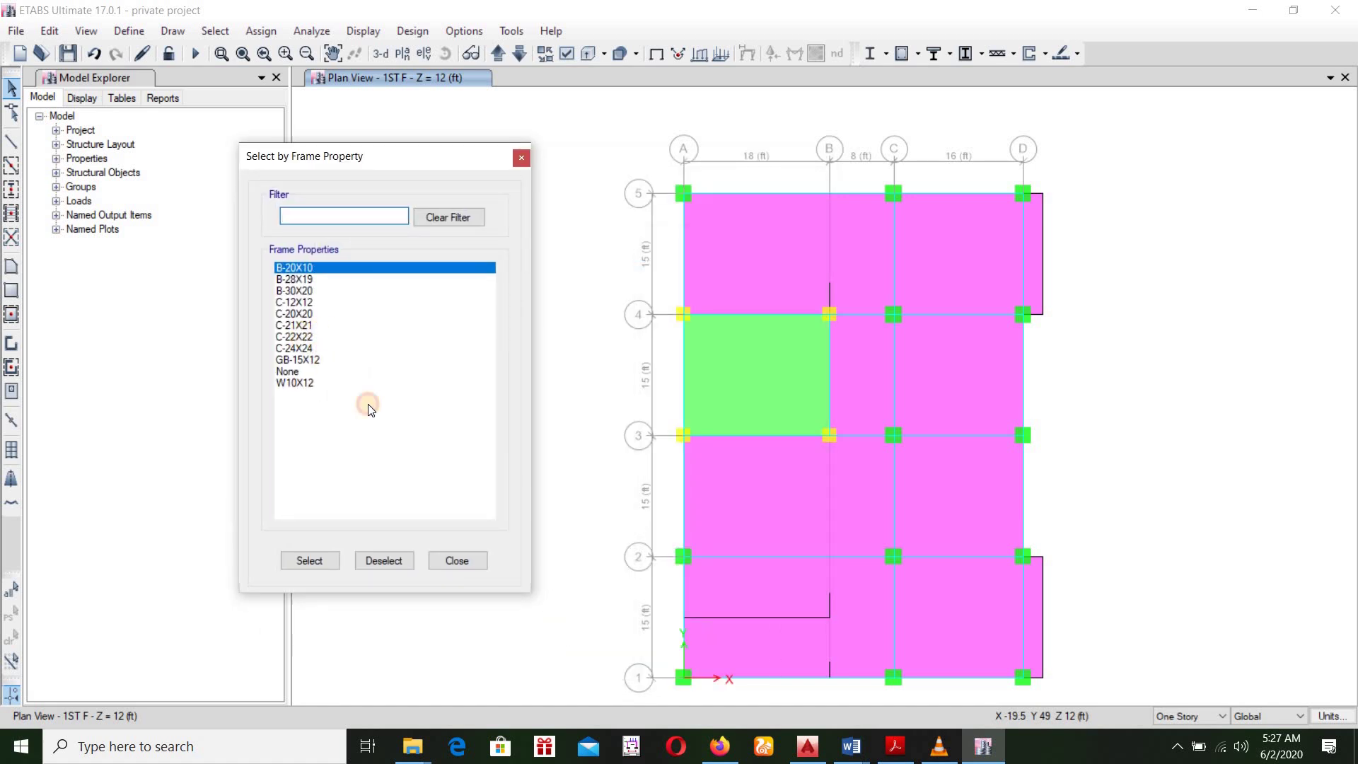
{"action": "left_click", "coordinate": [309, 560]}
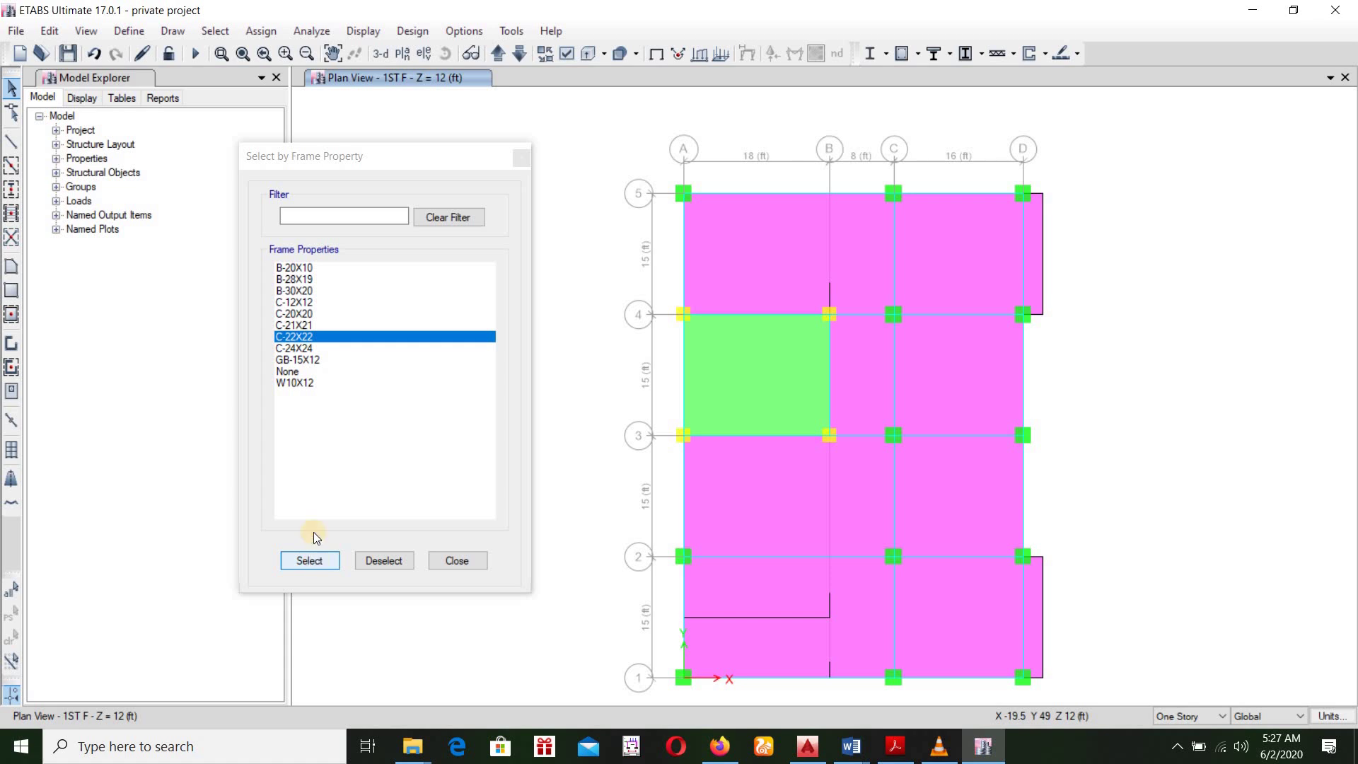
{"action": "left_click", "coordinate": [317, 348]}
{"action": "left_click", "coordinate": [322, 560]}
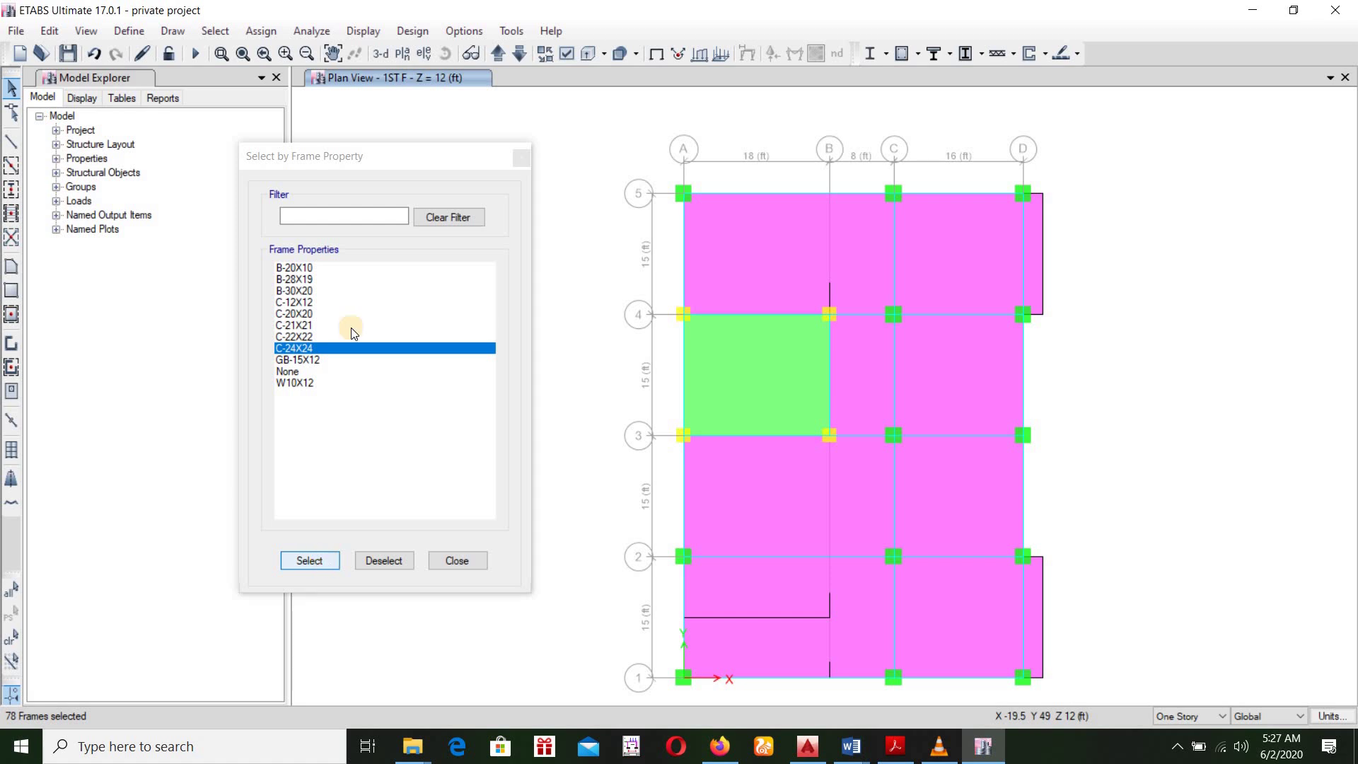
{"action": "left_click", "coordinate": [389, 79]}
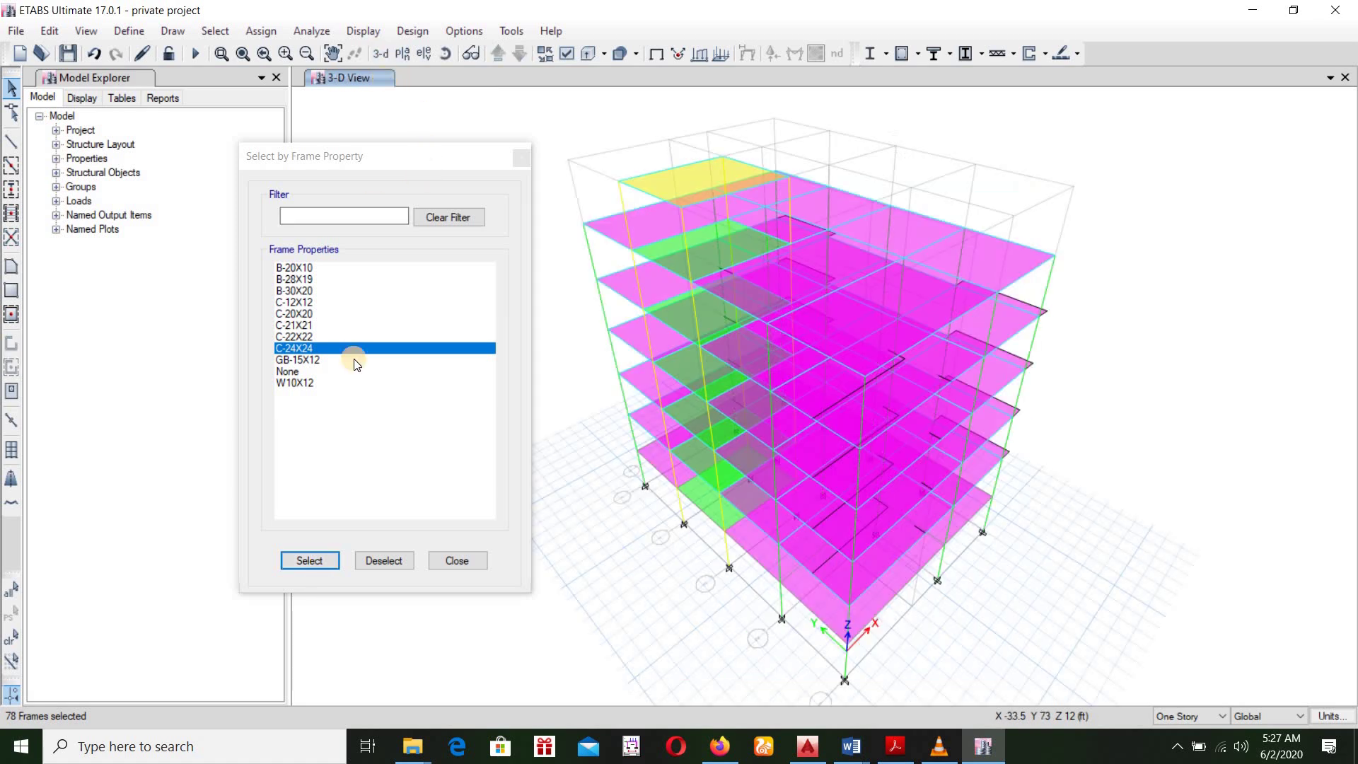
{"action": "left_click", "coordinate": [325, 560]}
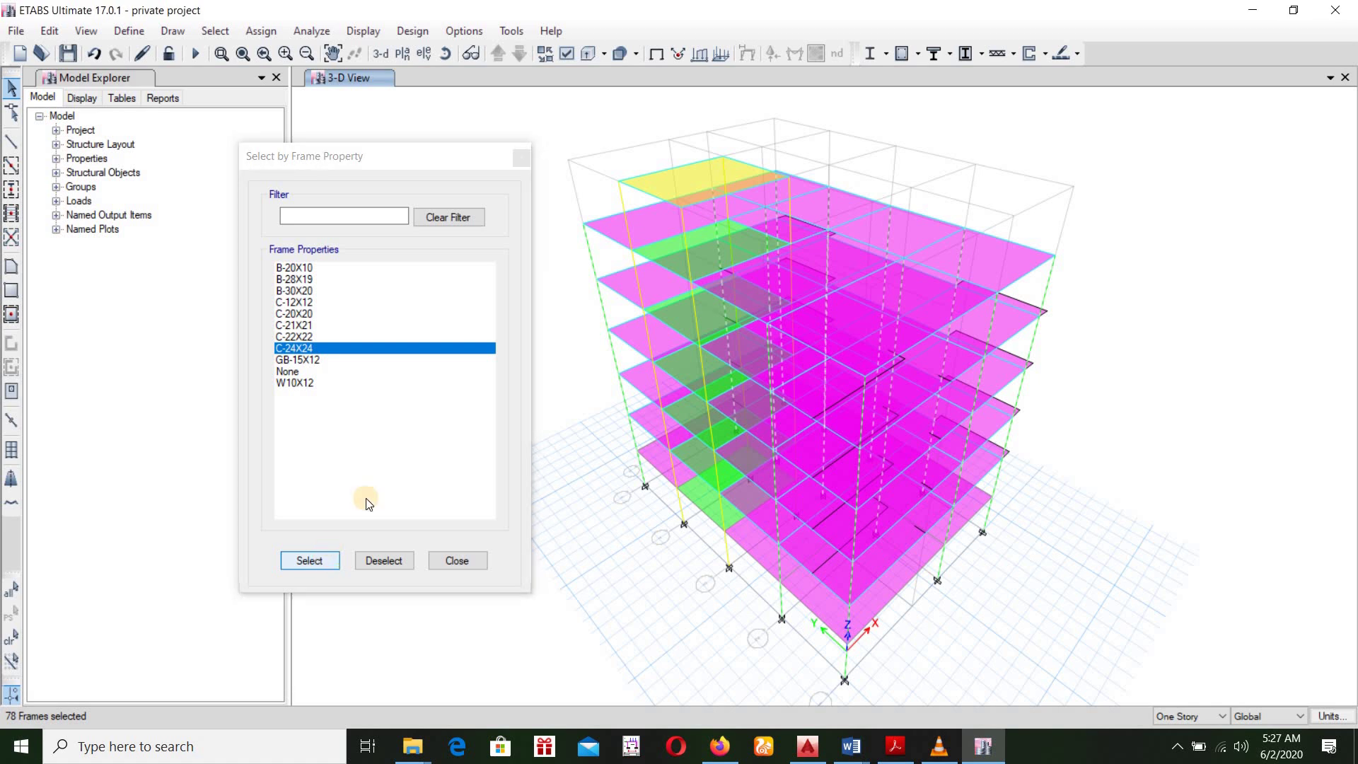
{"action": "left_click", "coordinate": [451, 561]}
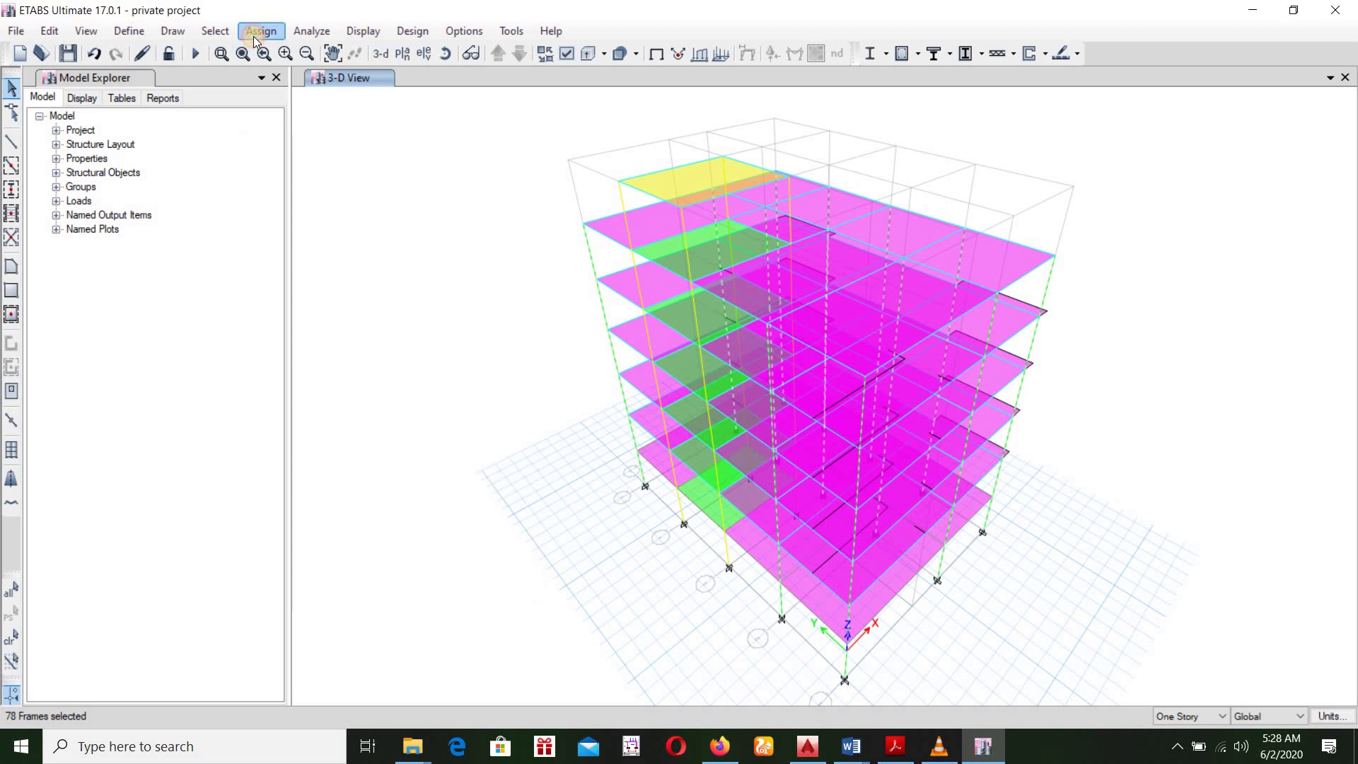
Step: Assign frame section C-21X21 to the selected columns
{"action": "left_click", "coordinate": [253, 36]}
{"action": "mouse_move", "coordinate": [296, 79]}
{"action": "left_click", "coordinate": [474, 77]}
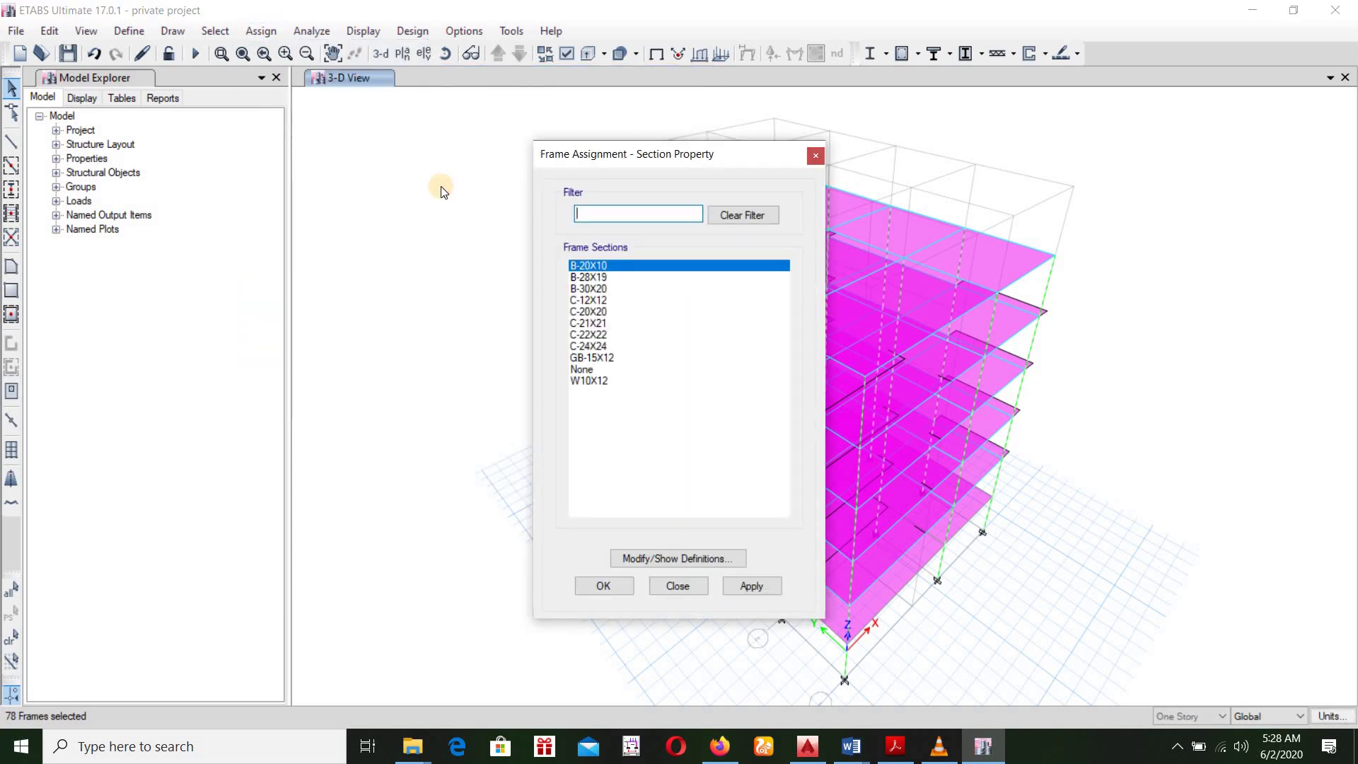
{"action": "left_click_drag", "start_coordinate": [672, 160], "coordinate": [386, 155]}
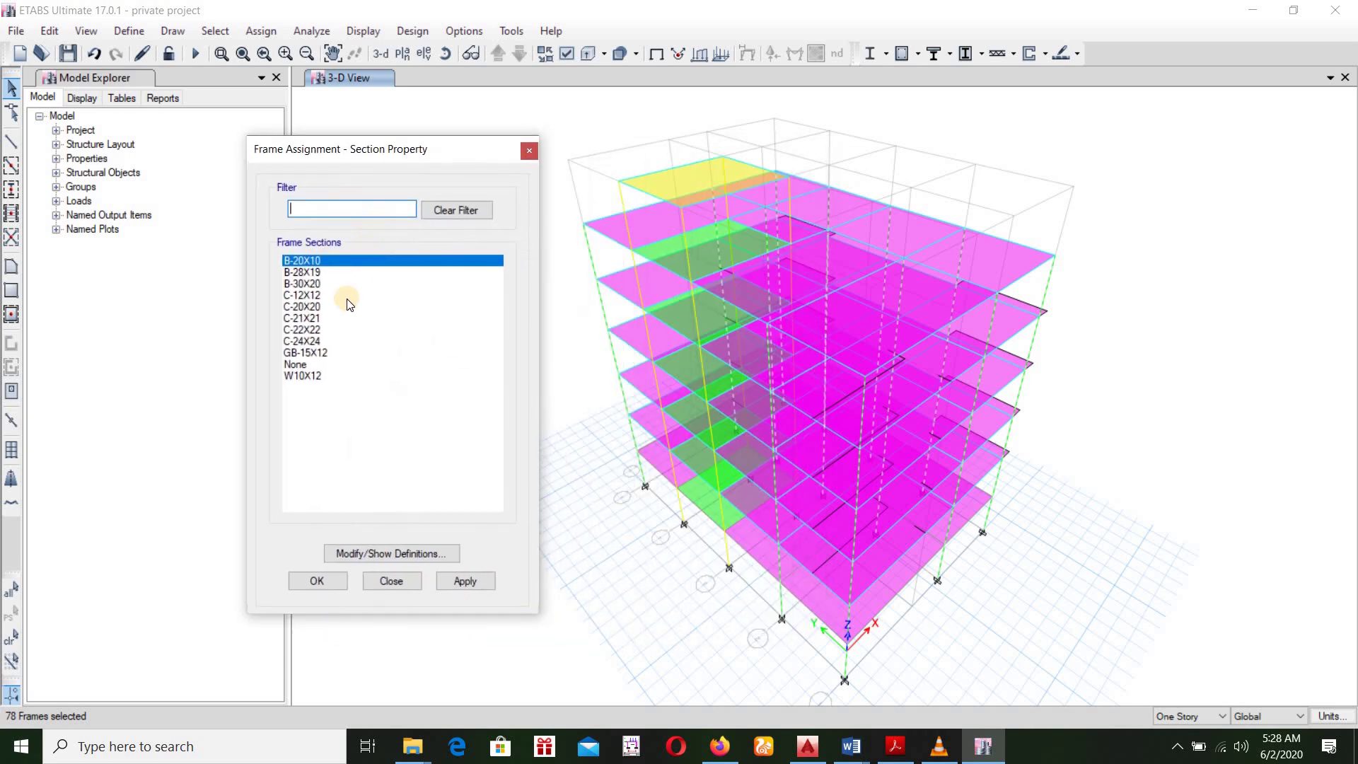
{"action": "left_click", "coordinate": [311, 318]}
{"action": "left_click", "coordinate": [474, 580]}
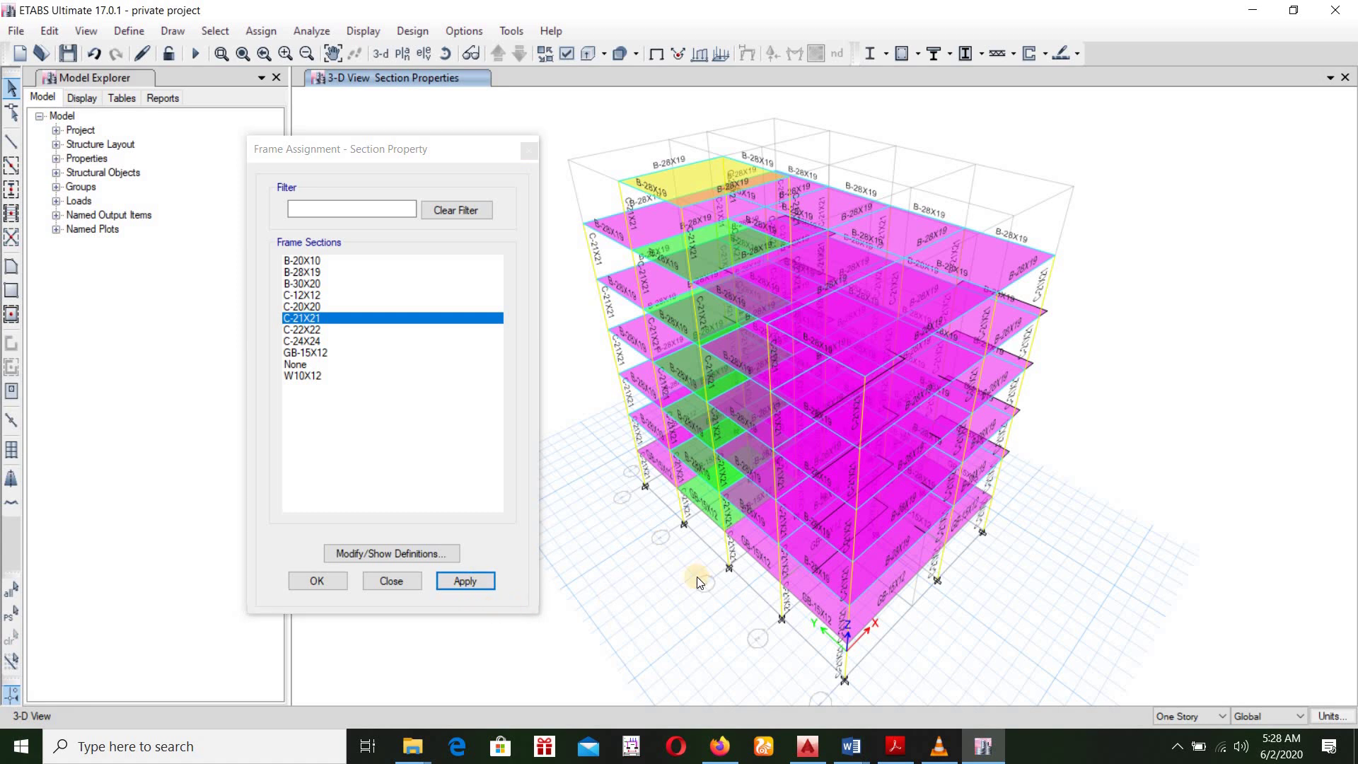
{"action": "left_click", "coordinate": [317, 581]}
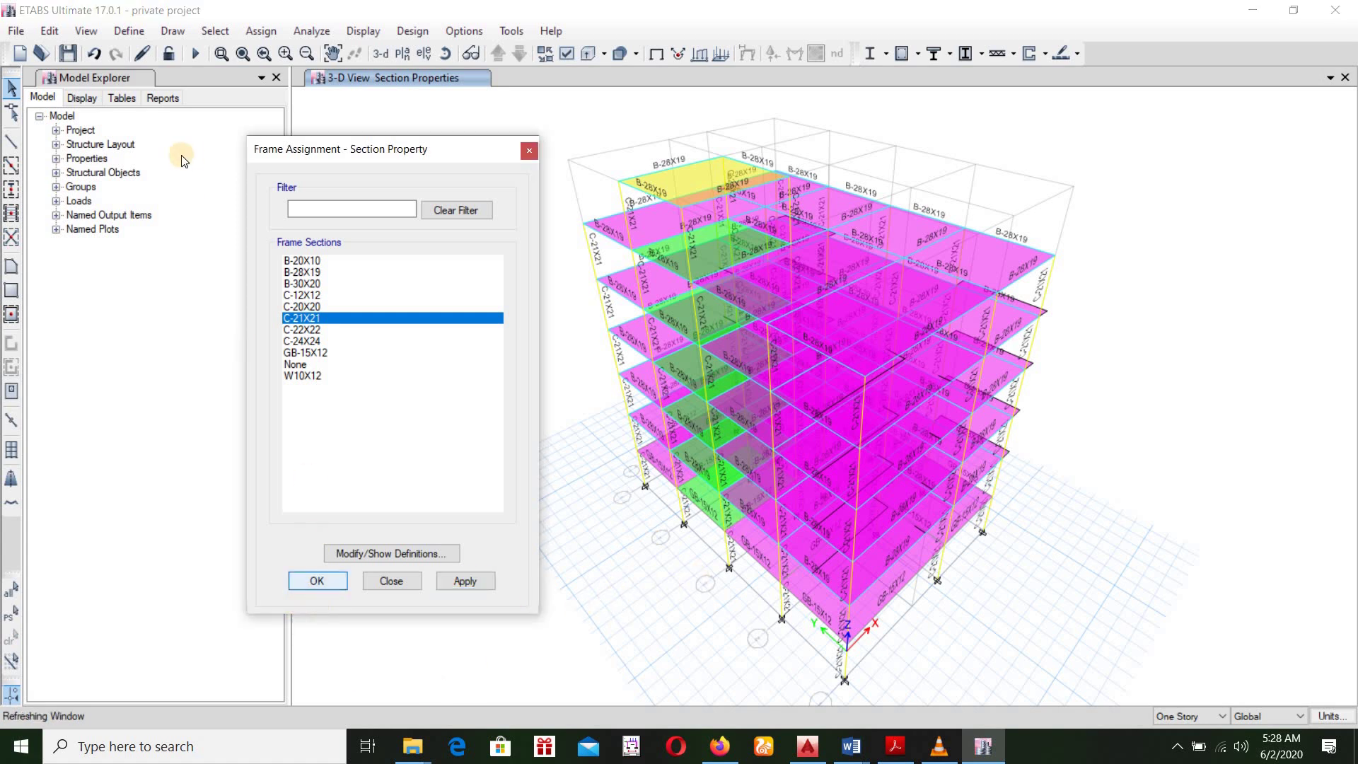
Step: Add a copy of frame section C-21X21 and name it C-18X18
{"action": "left_click", "coordinate": [129, 31]}
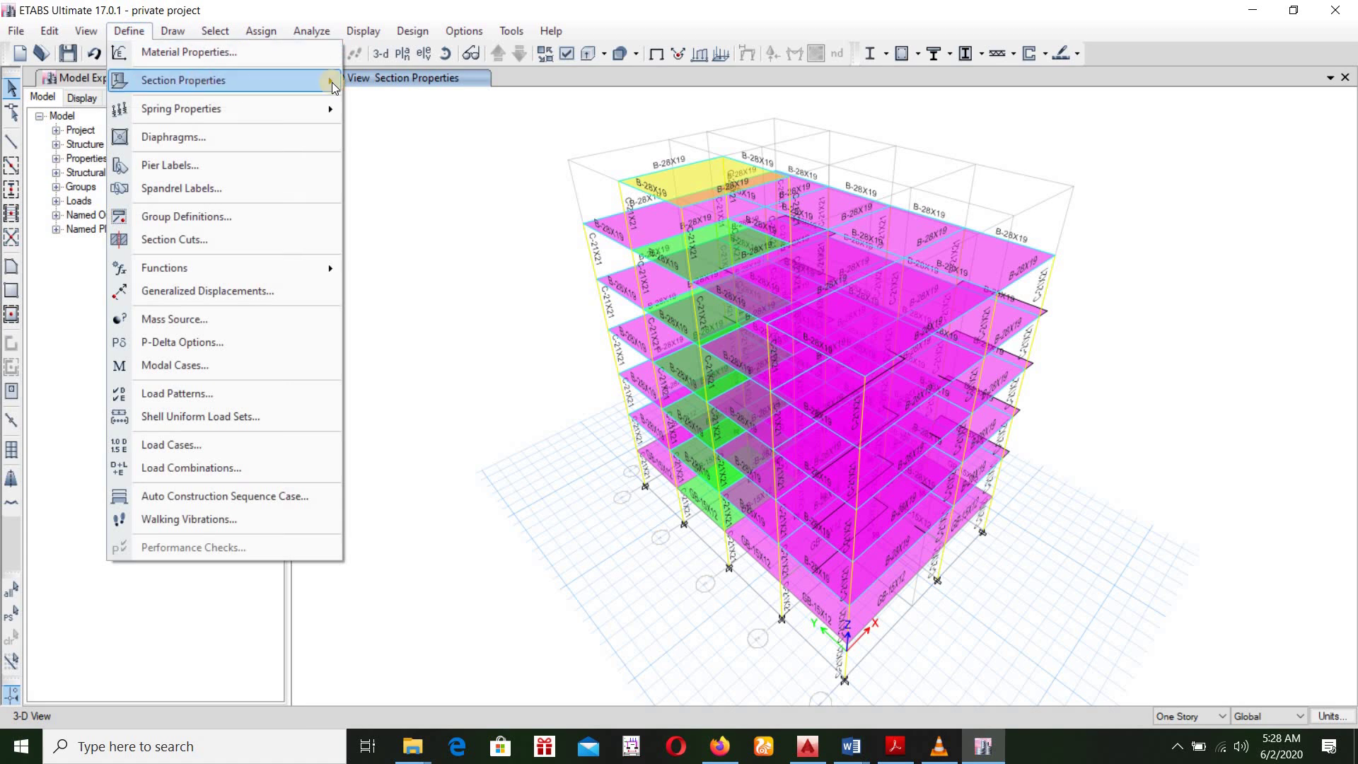
{"action": "mouse_move", "coordinate": [193, 81]}
{"action": "left_click", "coordinate": [396, 80]}
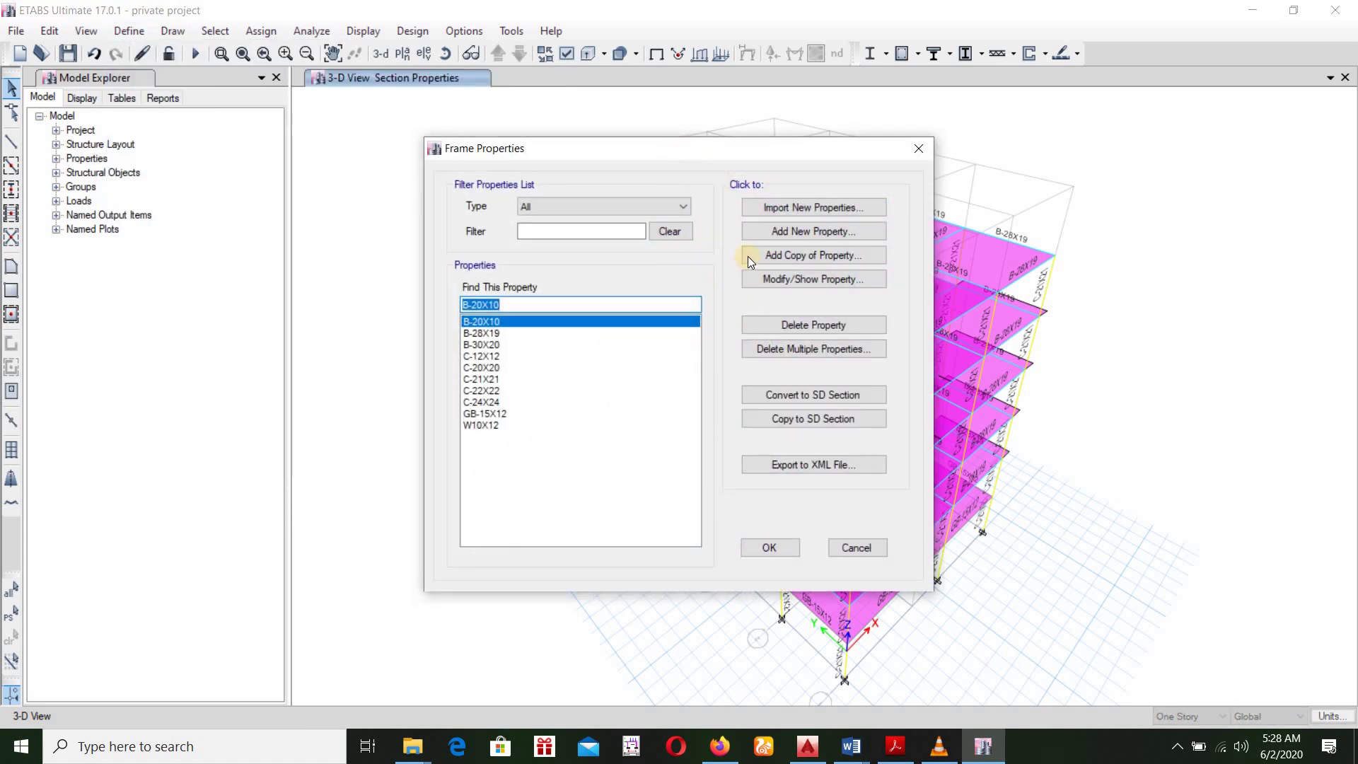
{"action": "left_click", "coordinate": [481, 379]}
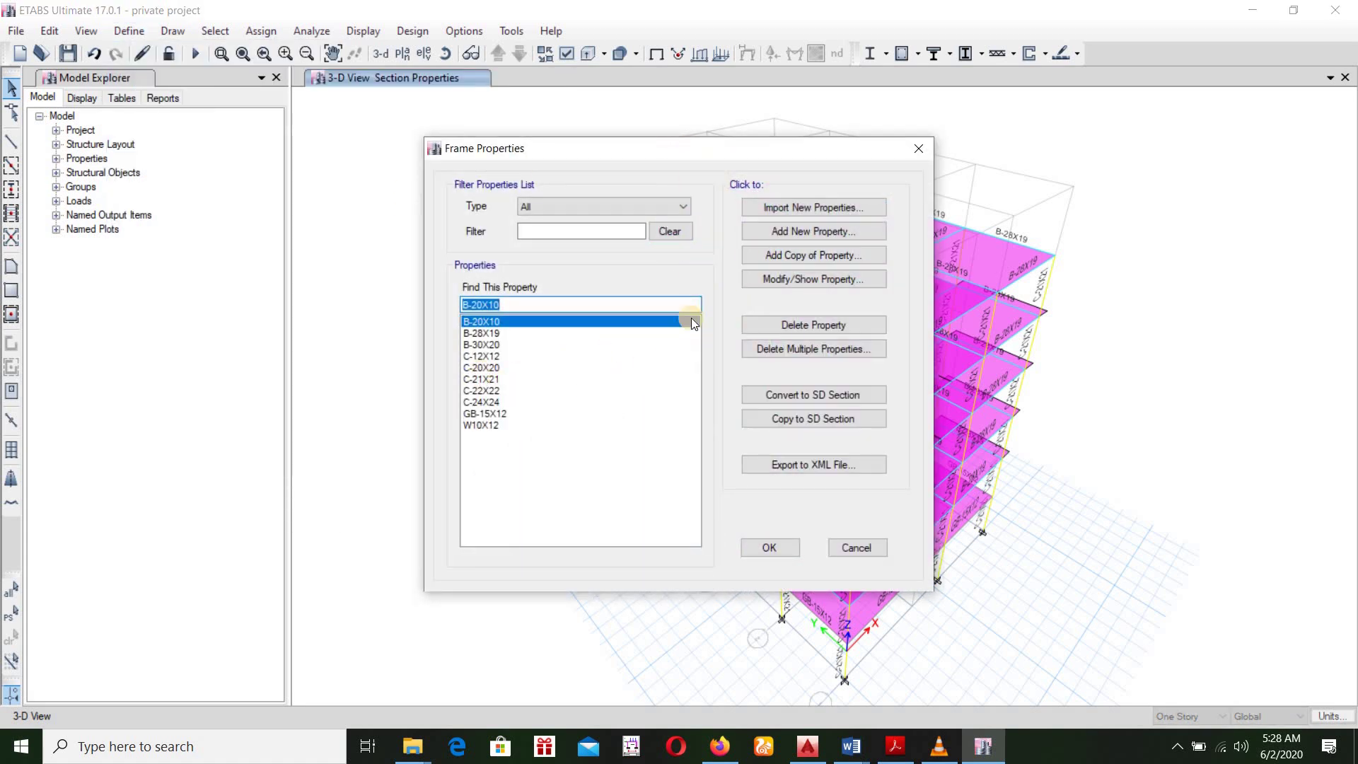
{"action": "left_click", "coordinate": [788, 256]}
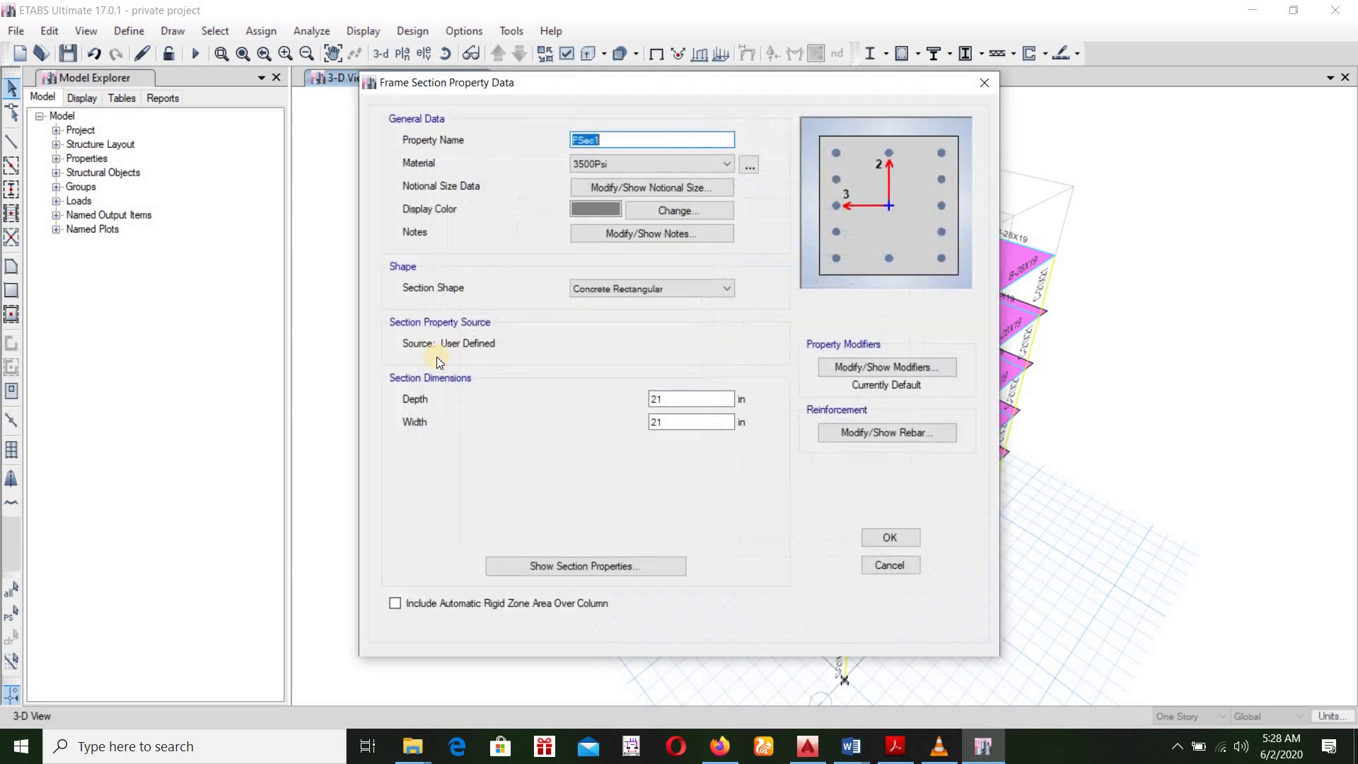
{"action": "type", "text": "C-18X18"}
Step: Set the C-18X18 section's depth and width to 18 in, and accept the frame property definitions
{"action": "left_click_drag", "start_coordinate": [682, 398], "coordinate": [570, 391]}
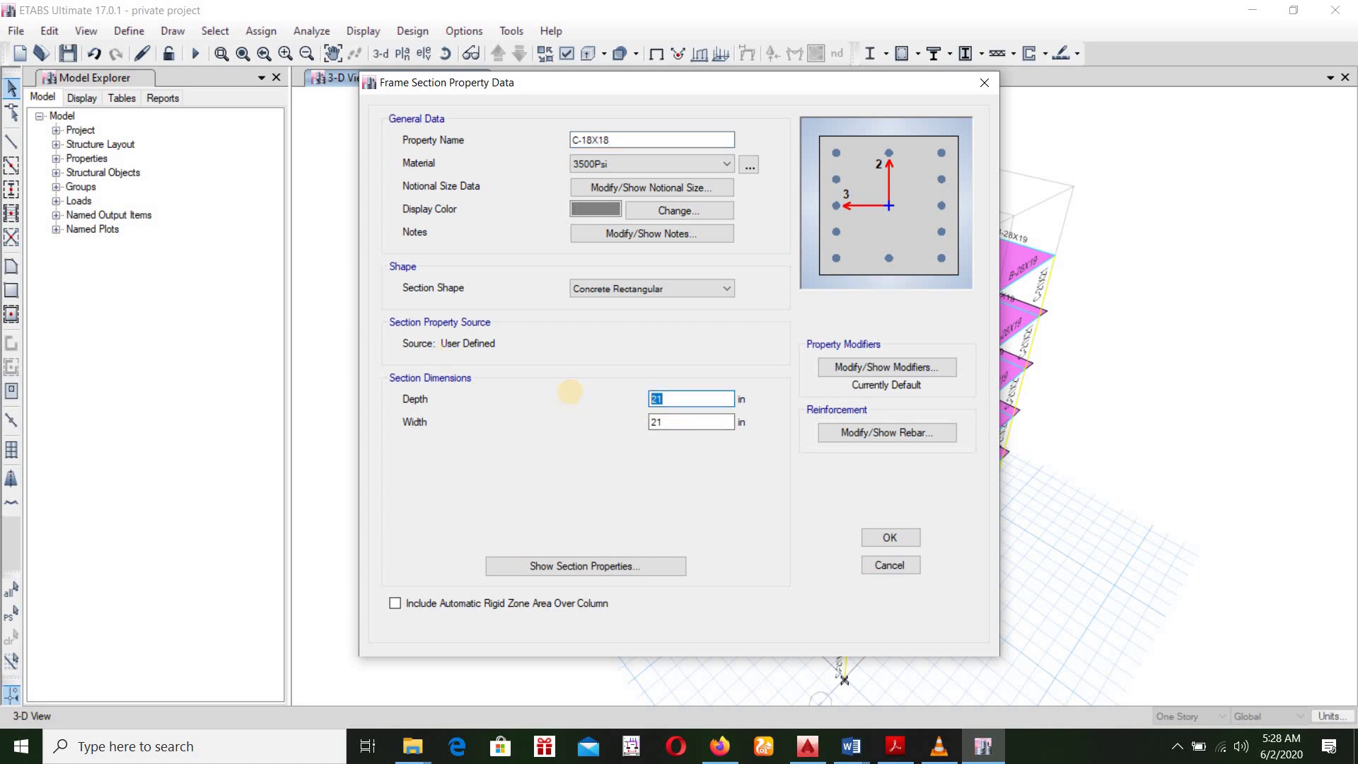
{"action": "type", "text": "1"}
{"action": "left_click_drag", "start_coordinate": [677, 422], "coordinate": [602, 422]}
{"action": "type", "text": "1"}
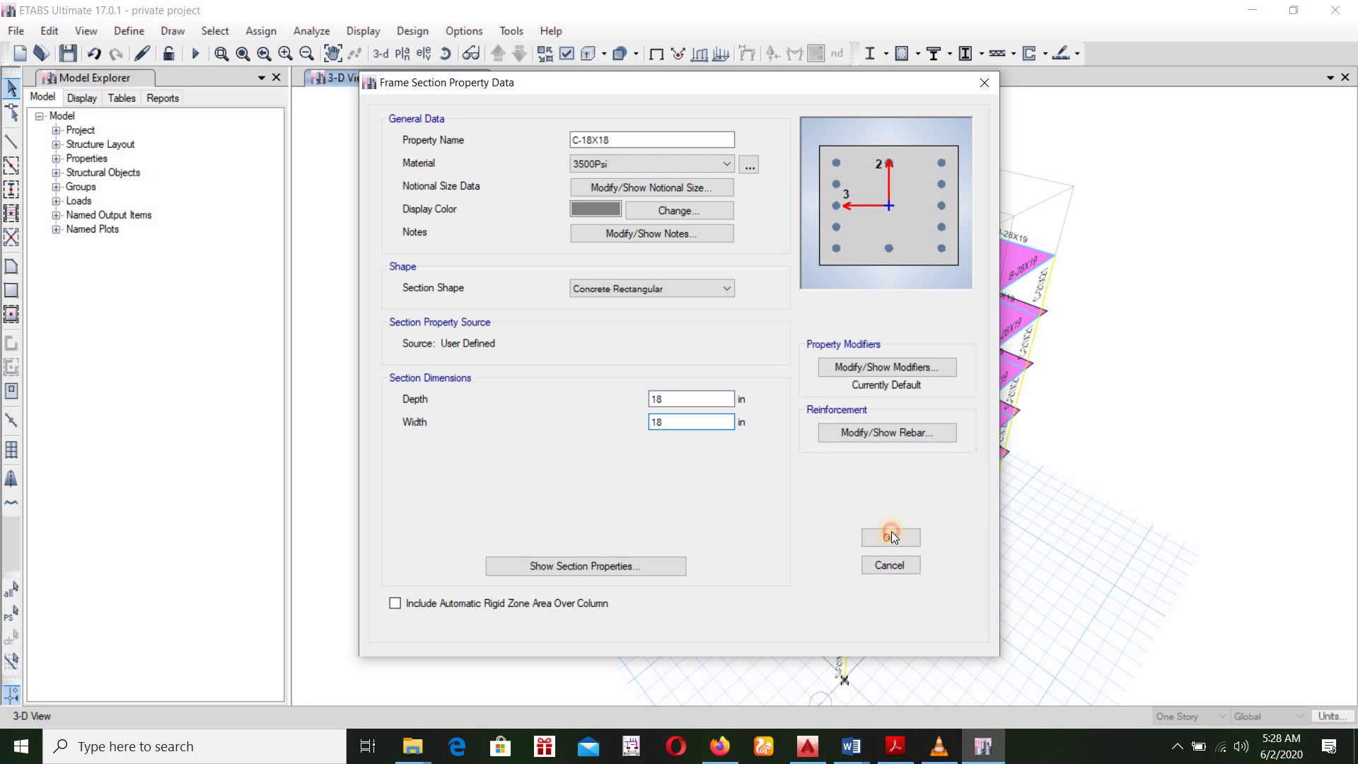
{"action": "left_click", "coordinate": [890, 536]}
{"action": "left_click", "coordinate": [746, 554]}
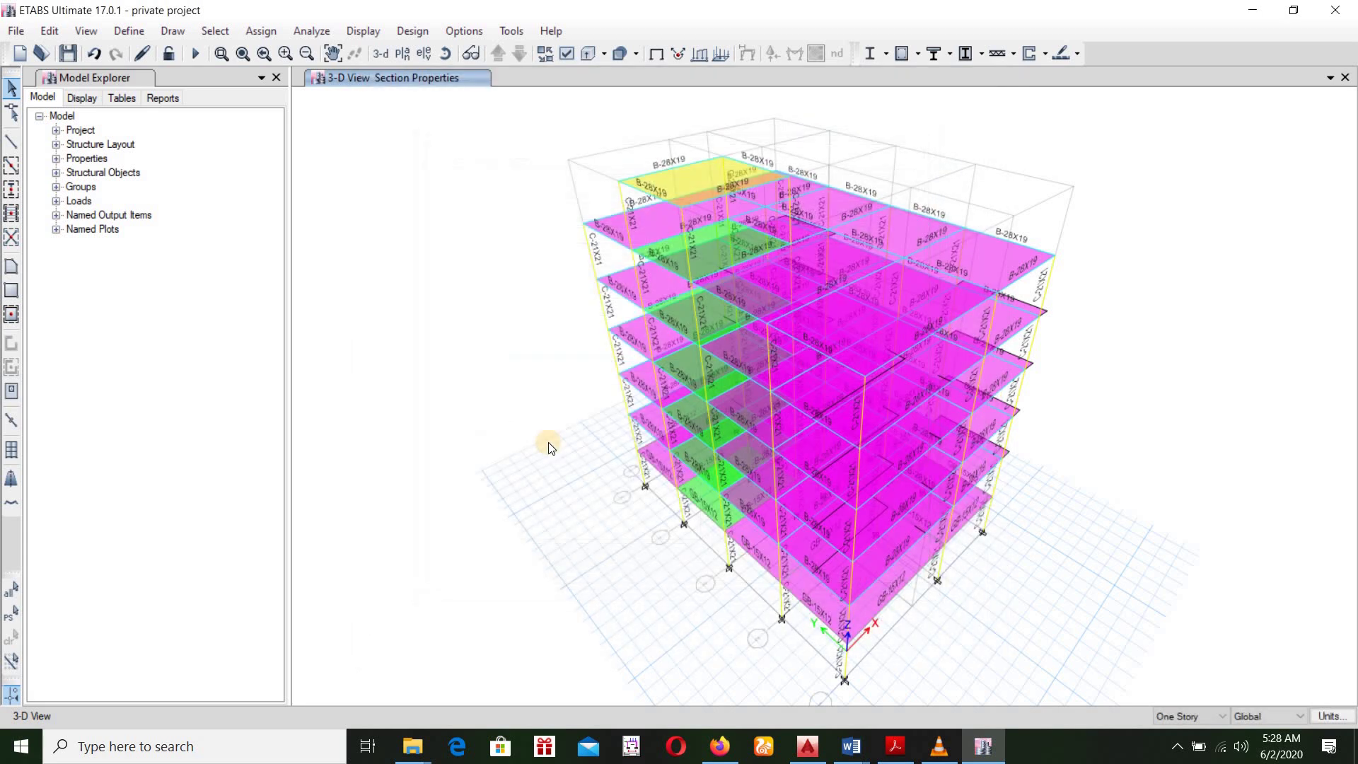
Step: Select all frames with section property C-21X21
{"action": "left_click", "coordinate": [406, 57]}
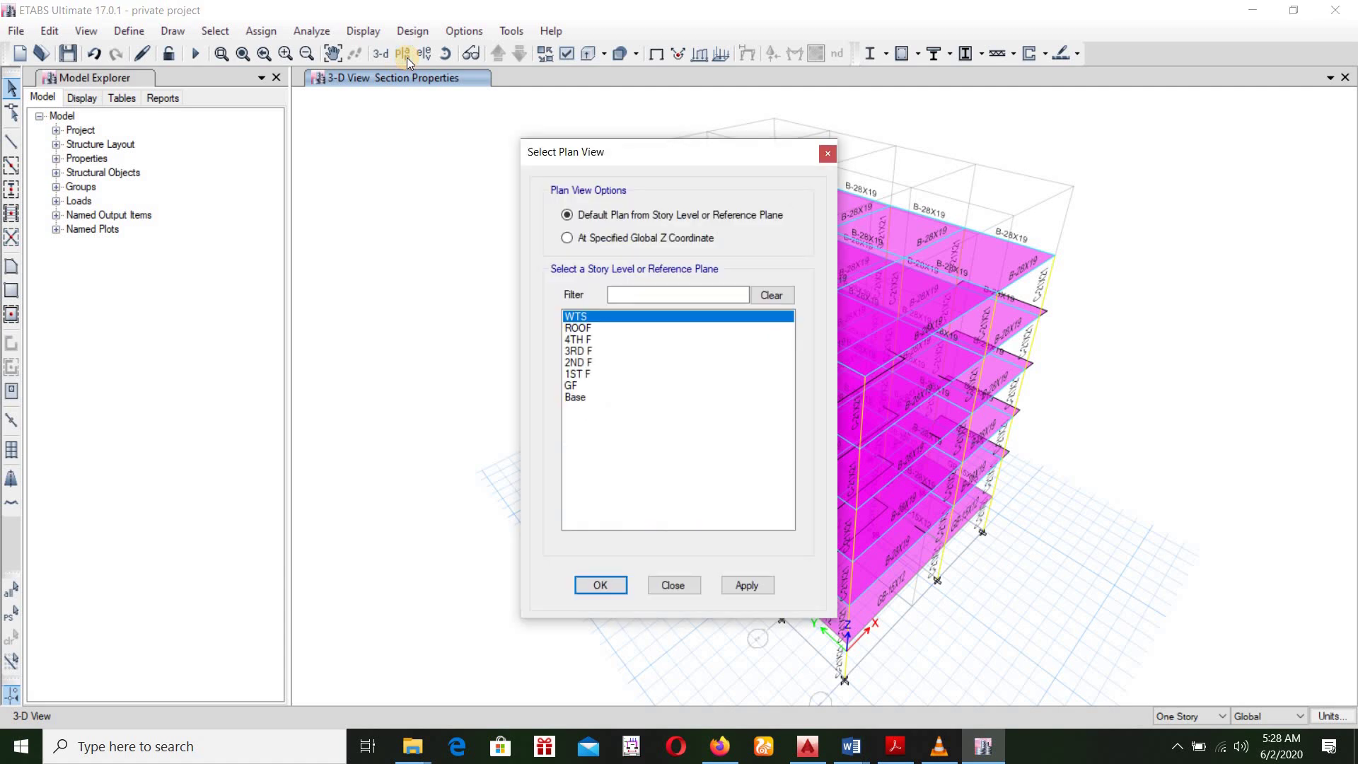
{"action": "left_click", "coordinate": [826, 154]}
{"action": "left_click", "coordinate": [222, 28]}
{"action": "left_click", "coordinate": [221, 34]}
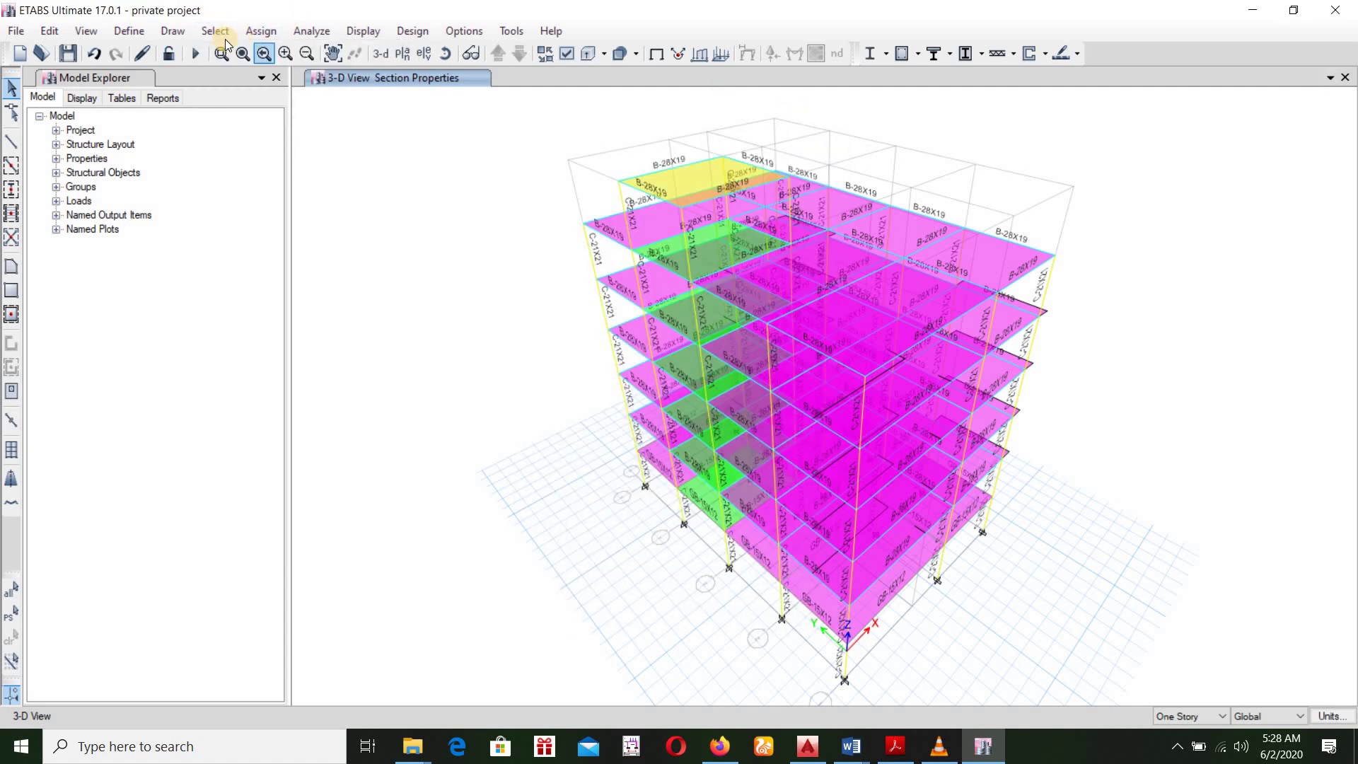
{"action": "left_click", "coordinate": [221, 34]}
{"action": "mouse_move", "coordinate": [315, 54]}
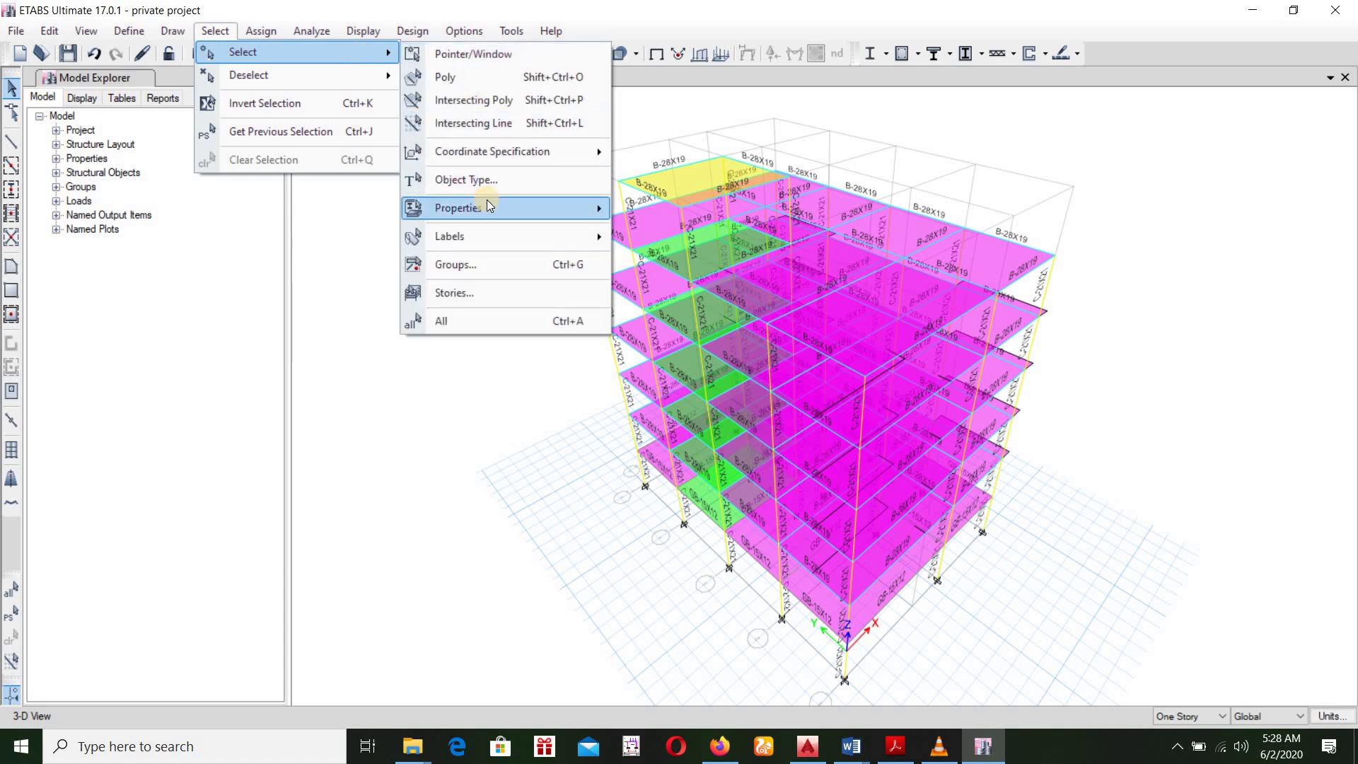
{"action": "mouse_move", "coordinate": [485, 207]}
{"action": "key", "text": "Return"}
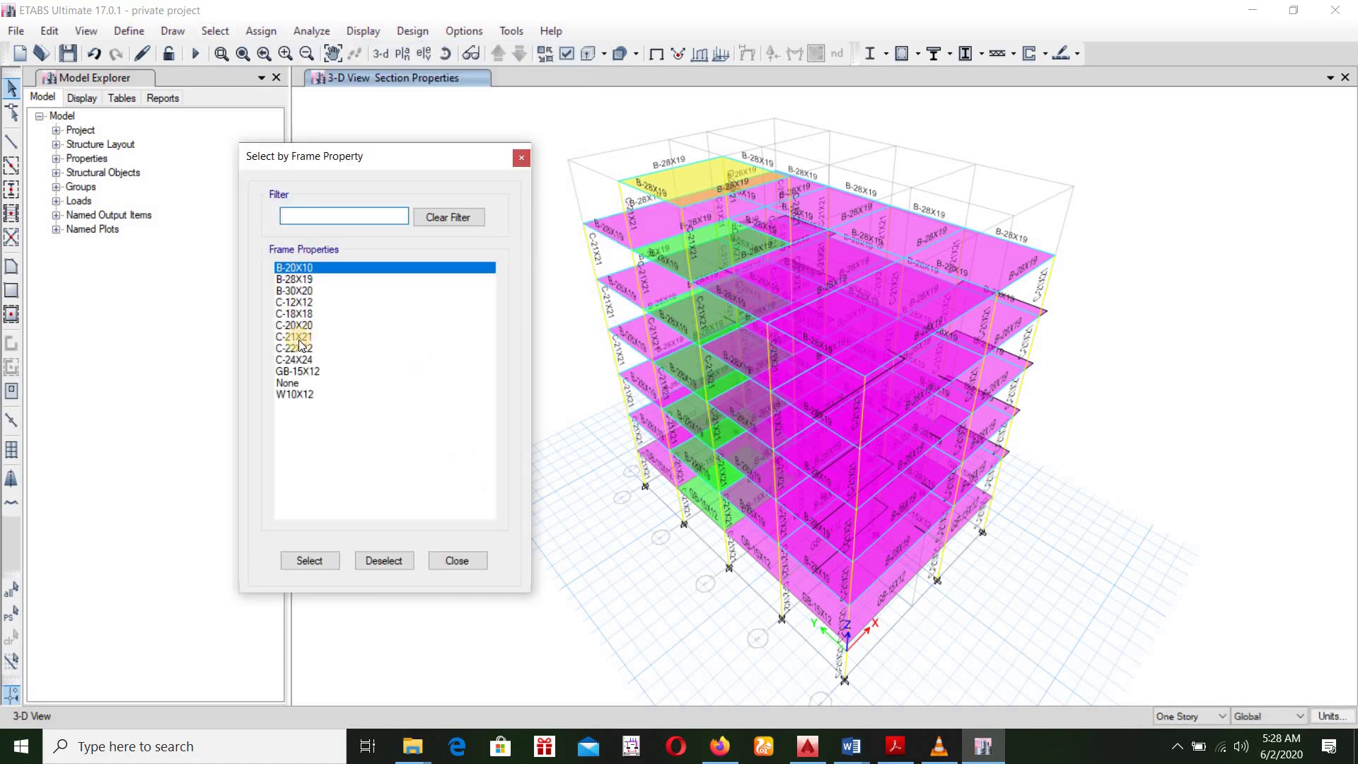
{"action": "left_click", "coordinate": [319, 336]}
{"action": "left_click", "coordinate": [309, 560]}
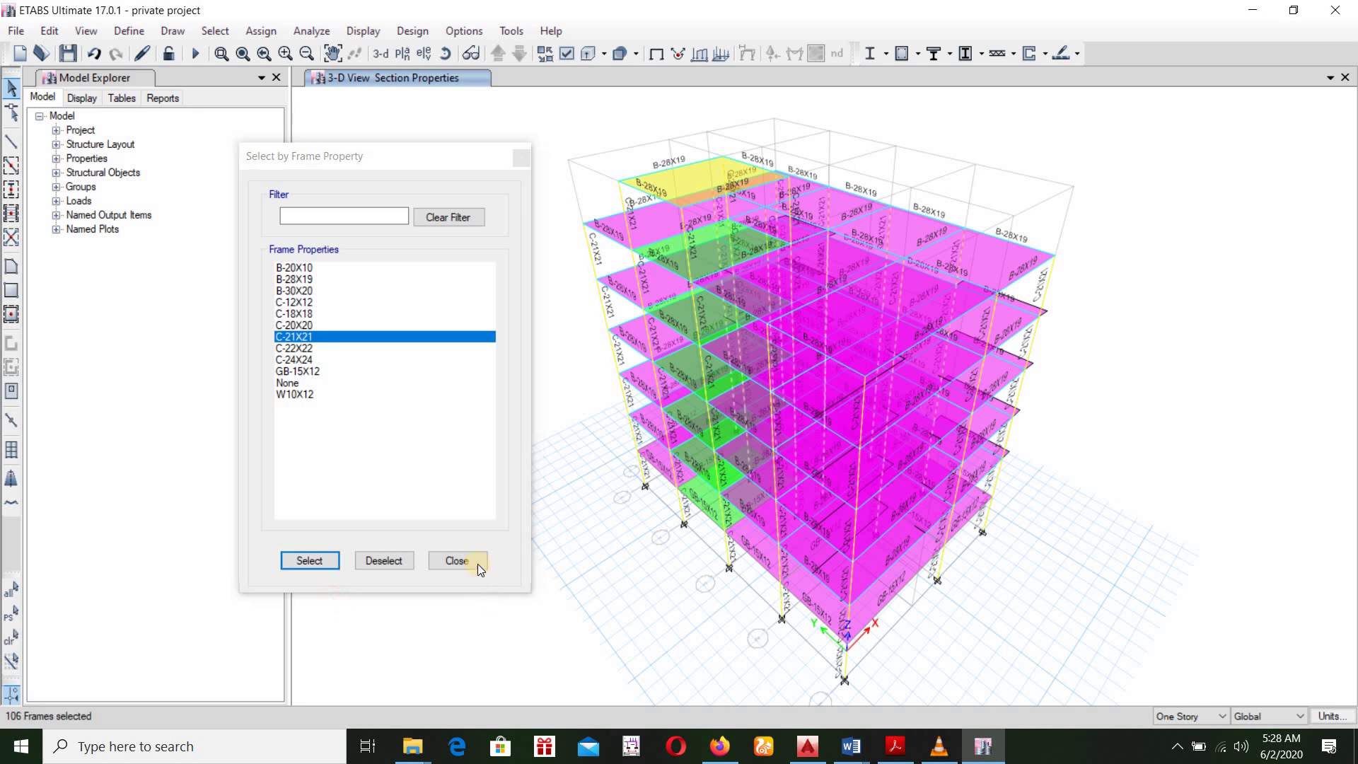
{"action": "left_click", "coordinate": [457, 563]}
Step: Assign frame section C-18X18 to the selected columns
{"action": "left_click", "coordinate": [258, 28]}
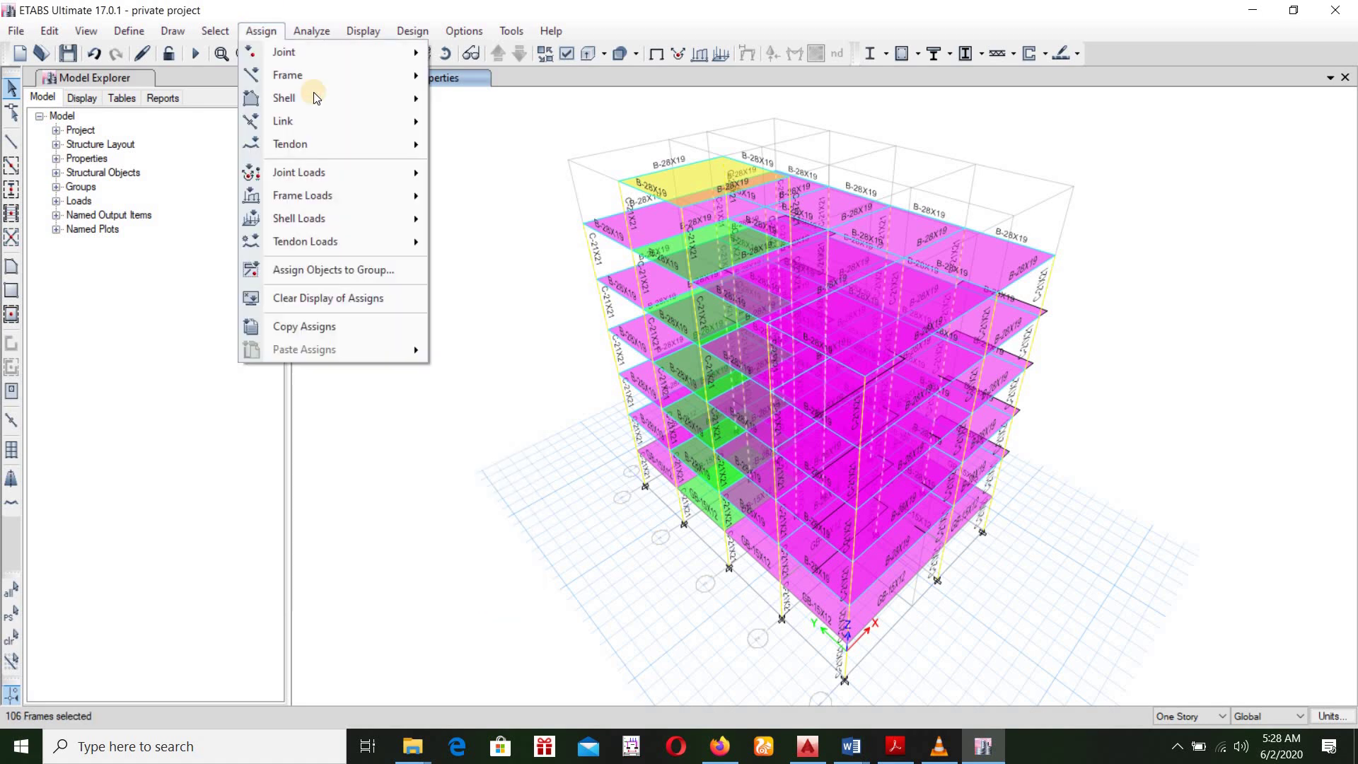
{"action": "mouse_move", "coordinate": [321, 79]}
{"action": "left_click", "coordinate": [472, 82]}
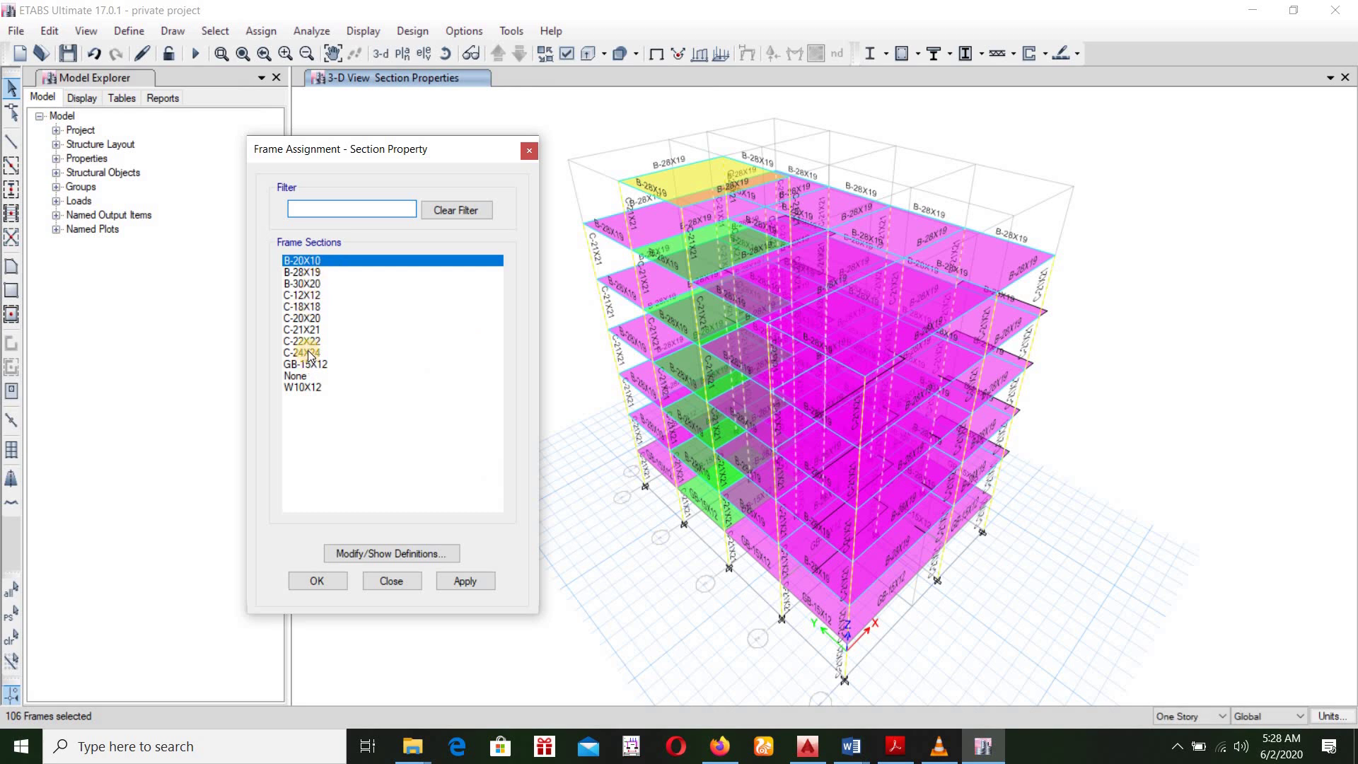
{"action": "left_click", "coordinate": [304, 306]}
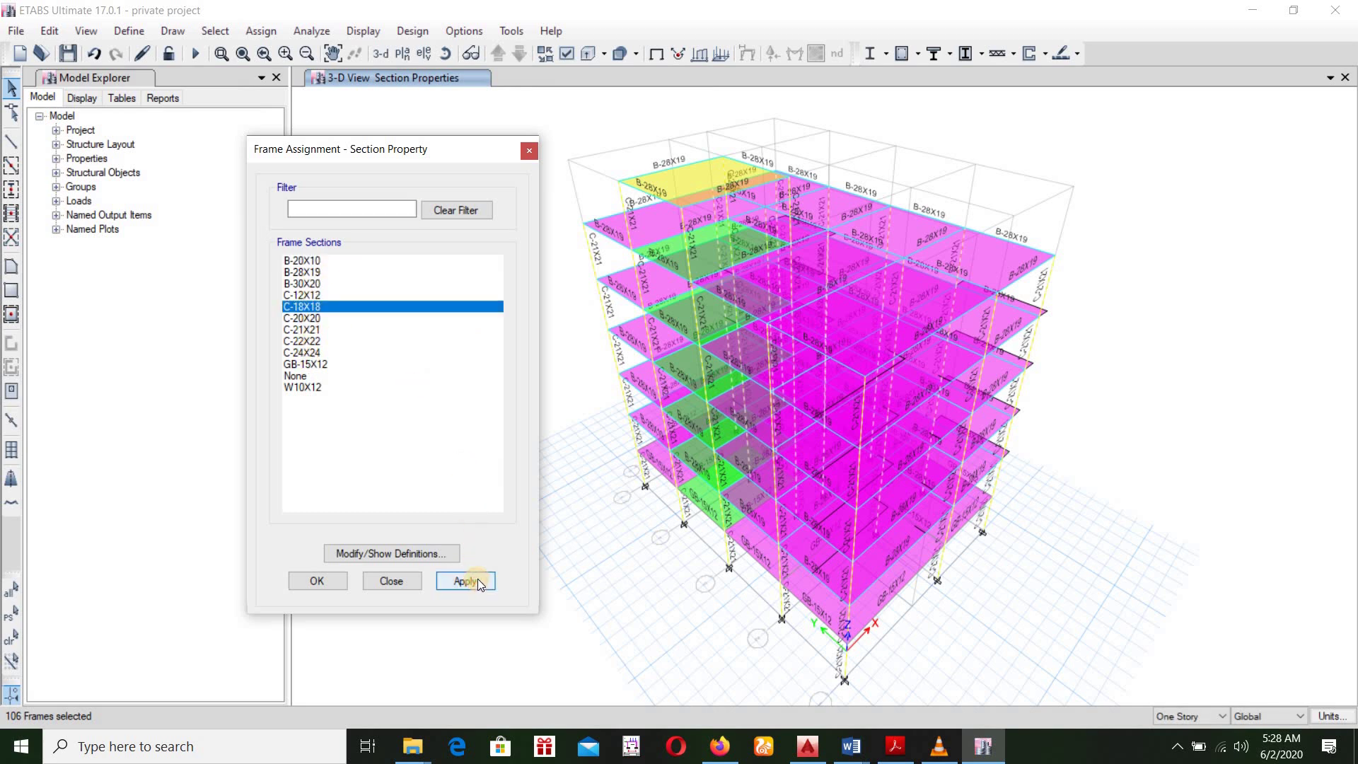
{"action": "left_click", "coordinate": [478, 578]}
{"action": "left_click", "coordinate": [315, 579]}
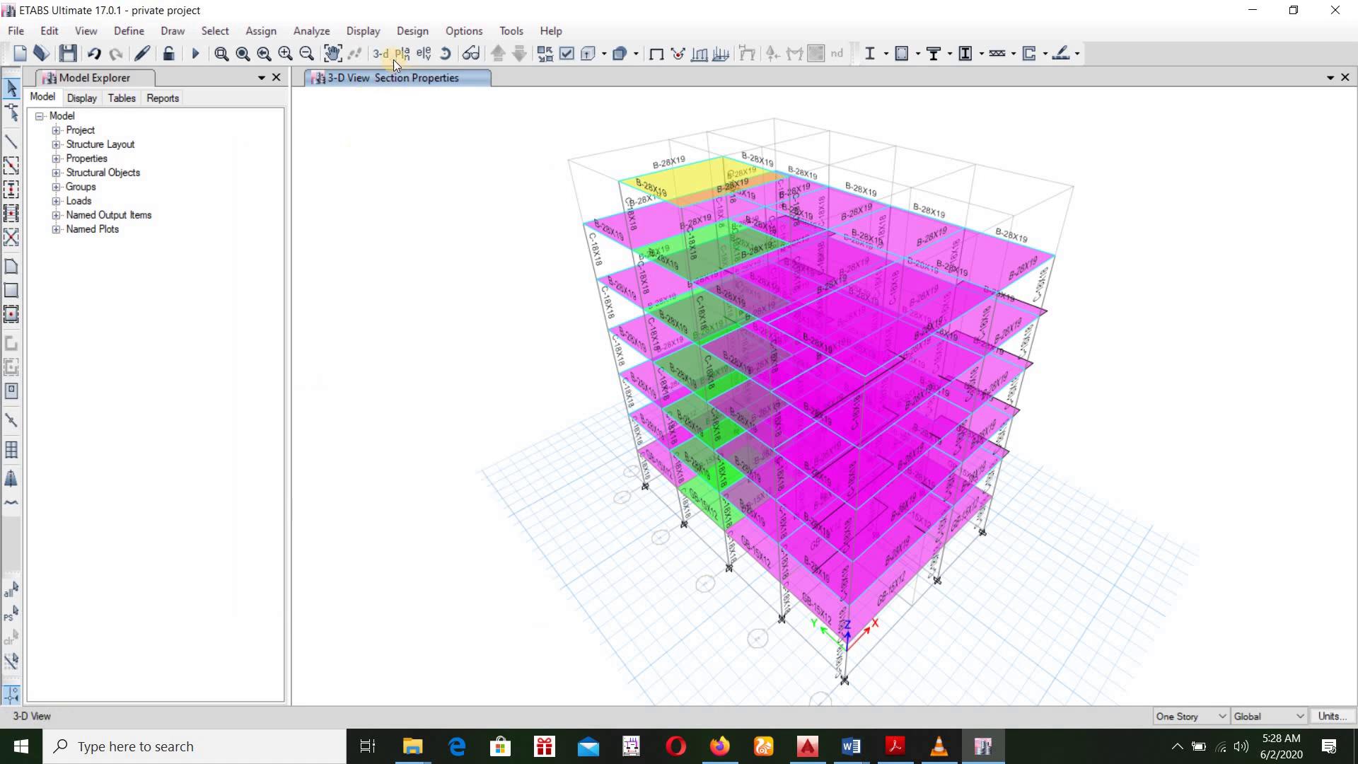
Step: Show the plan view of the 1ST F story
{"action": "left_click", "coordinate": [394, 58]}
{"action": "key", "text": "Down"}
{"action": "key", "text": "Down"}
{"action": "key", "text": "Down"}
{"action": "key", "text": "Down"}
{"action": "key", "text": "Down"}
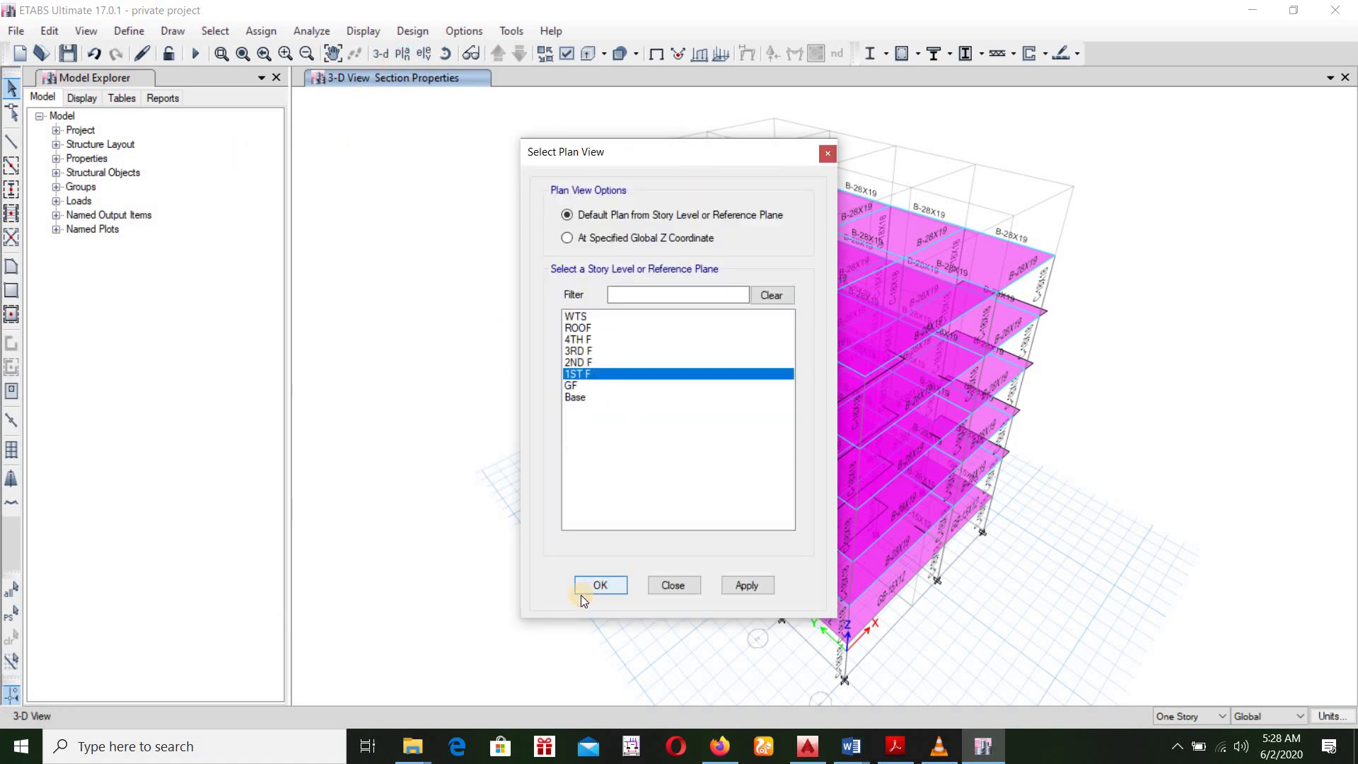
{"action": "left_click", "coordinate": [600, 585]}
Step: Rerun the analysis with the resized columns and plot the maximum story displacement for load case WX
{"action": "left_click", "coordinate": [188, 53]}
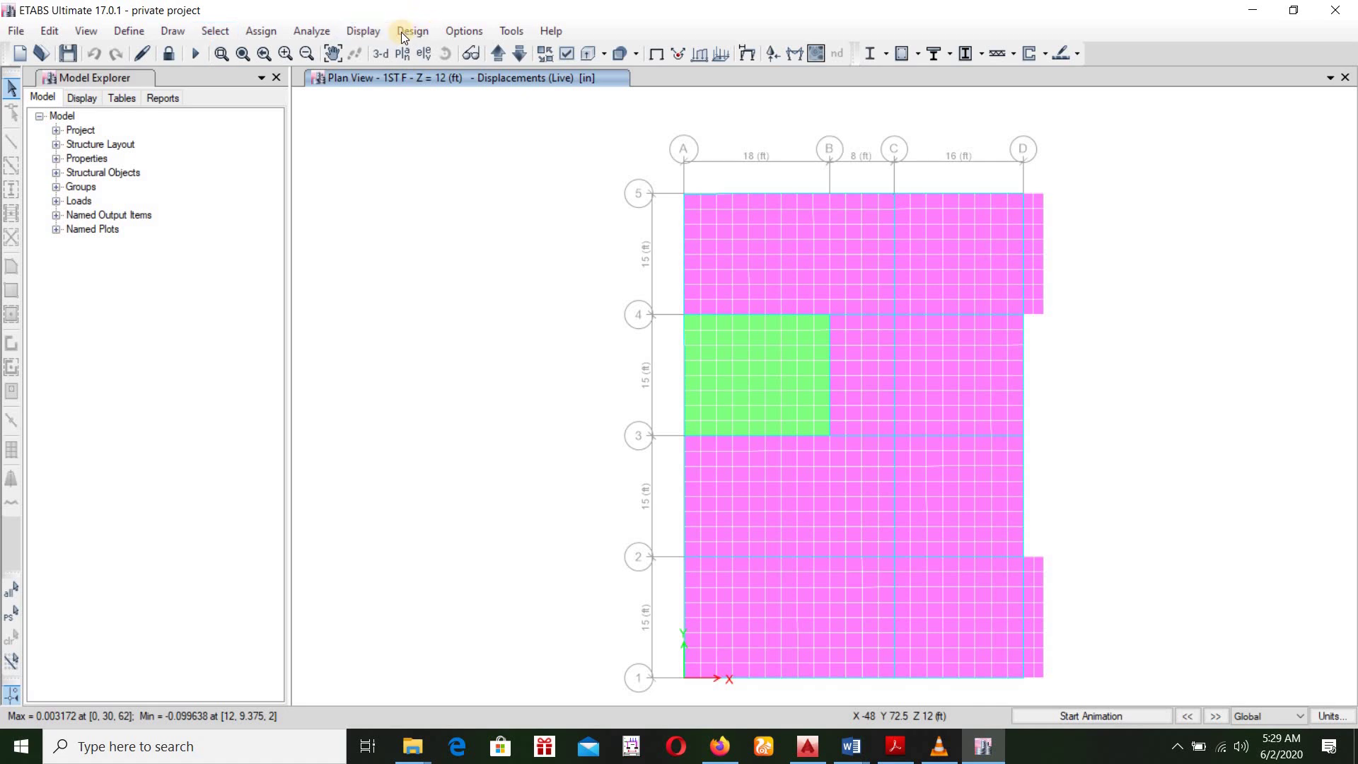
{"action": "left_click", "coordinate": [362, 31]}
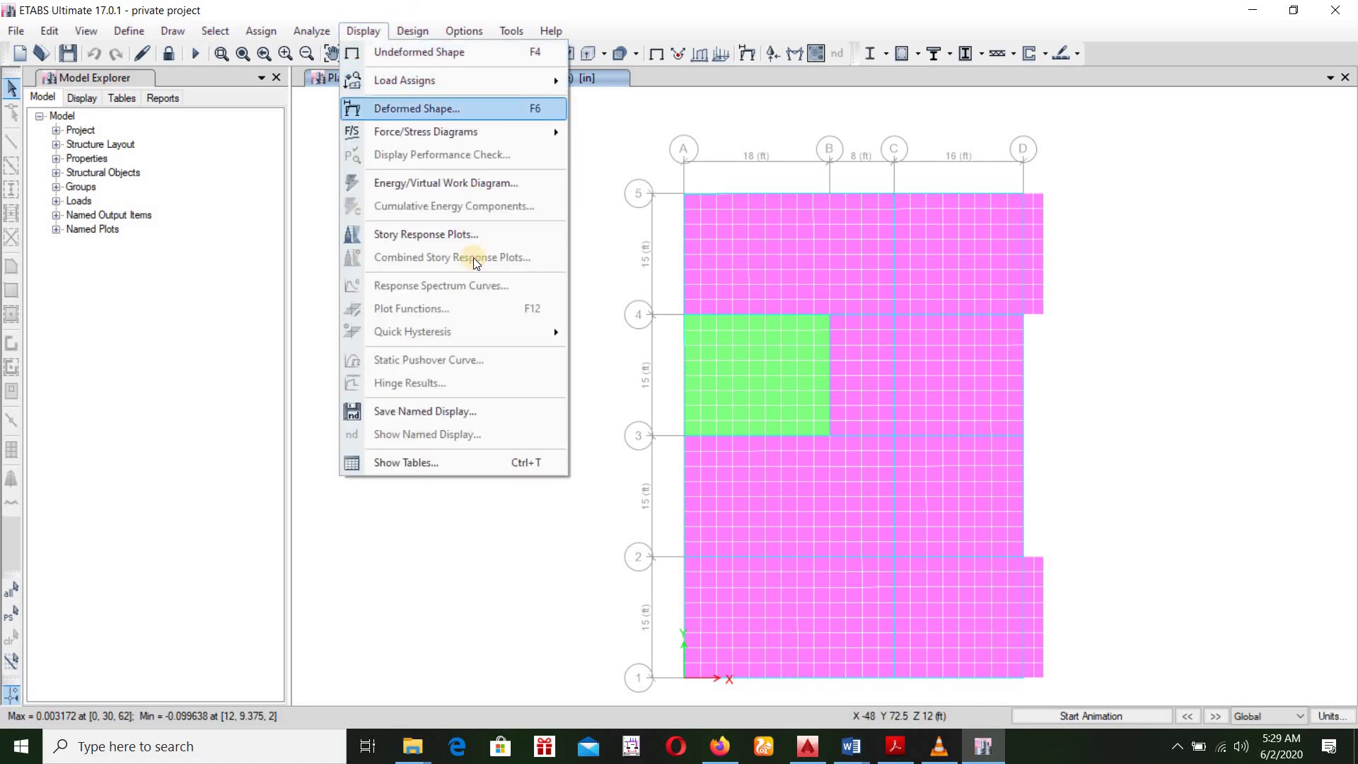
{"action": "left_click", "coordinate": [471, 237]}
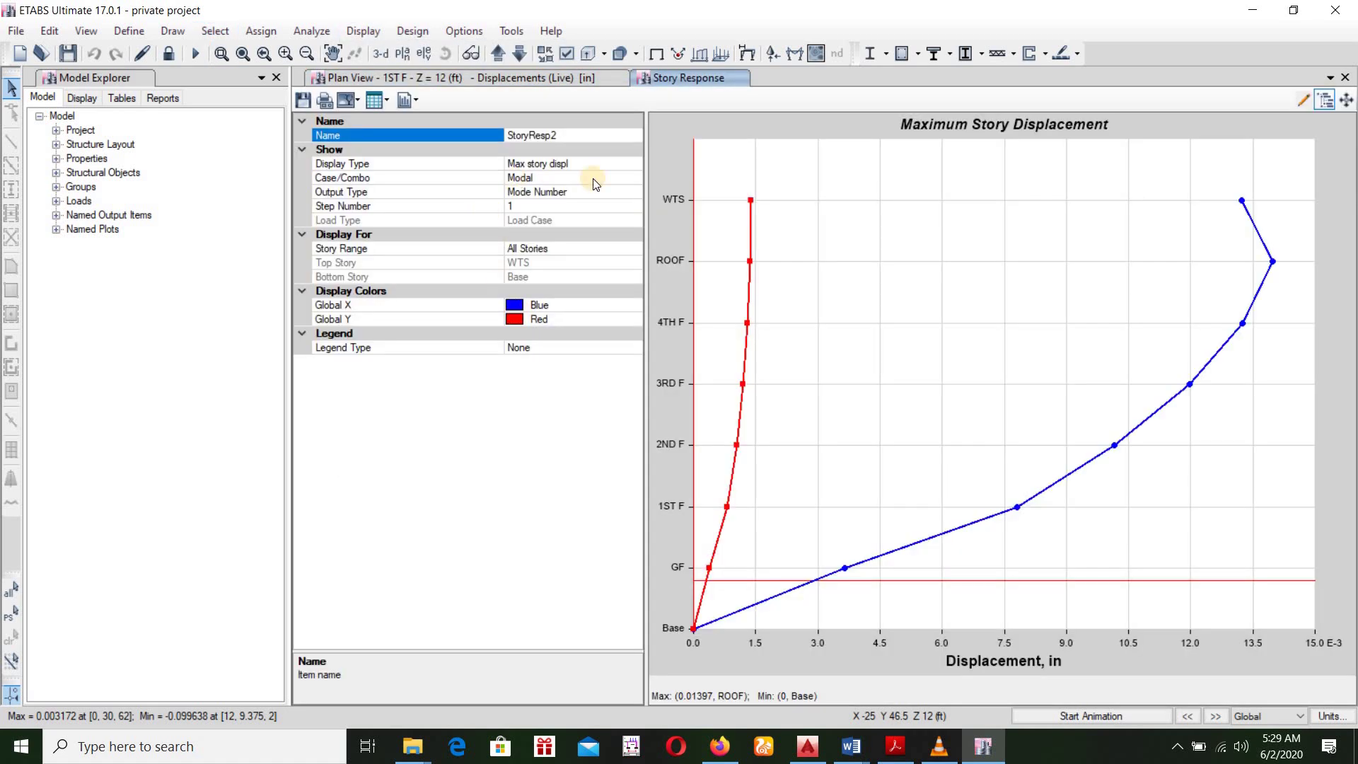
{"action": "left_click", "coordinate": [627, 180]}
{"action": "left_click", "coordinate": [634, 178]}
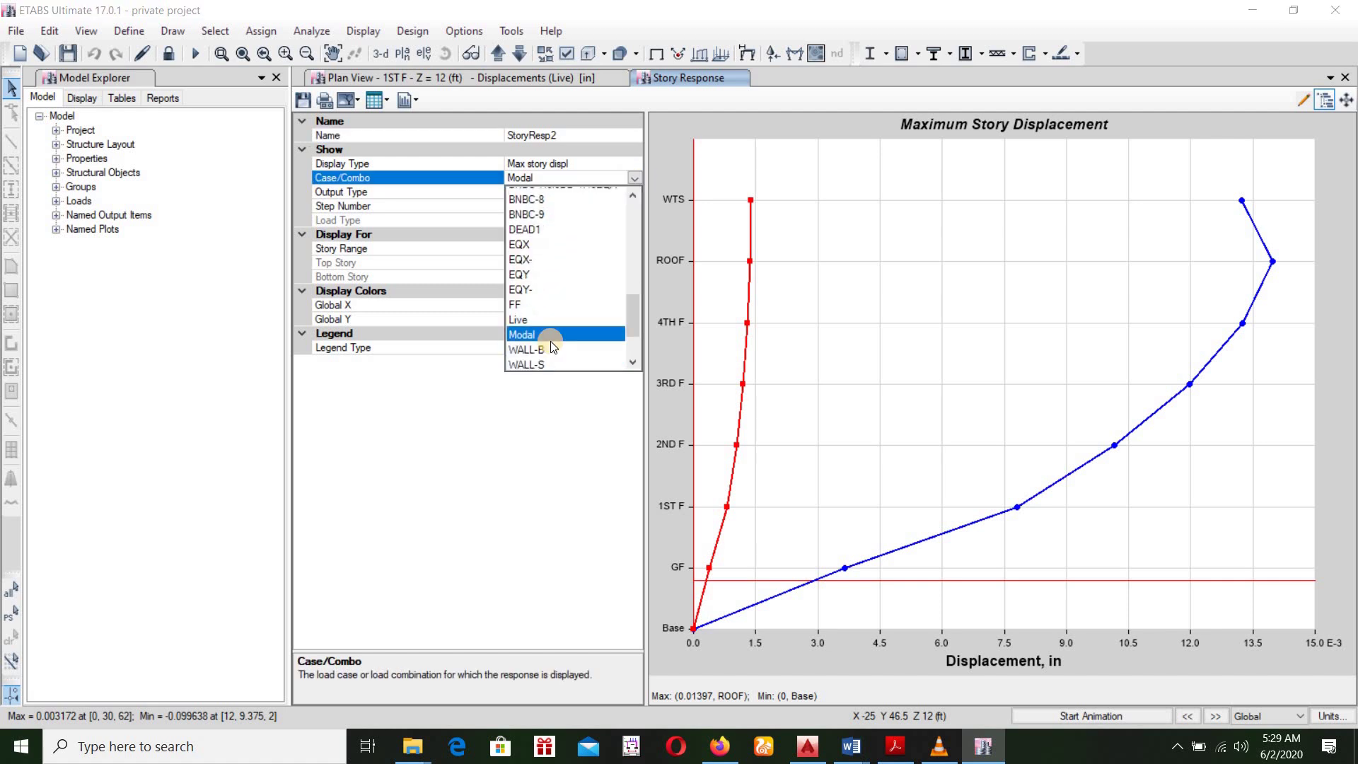
{"action": "scroll", "coordinate": [554, 347], "scroll_direction": "down", "scroll_amount": 1}
{"action": "left_click", "coordinate": [554, 348]}
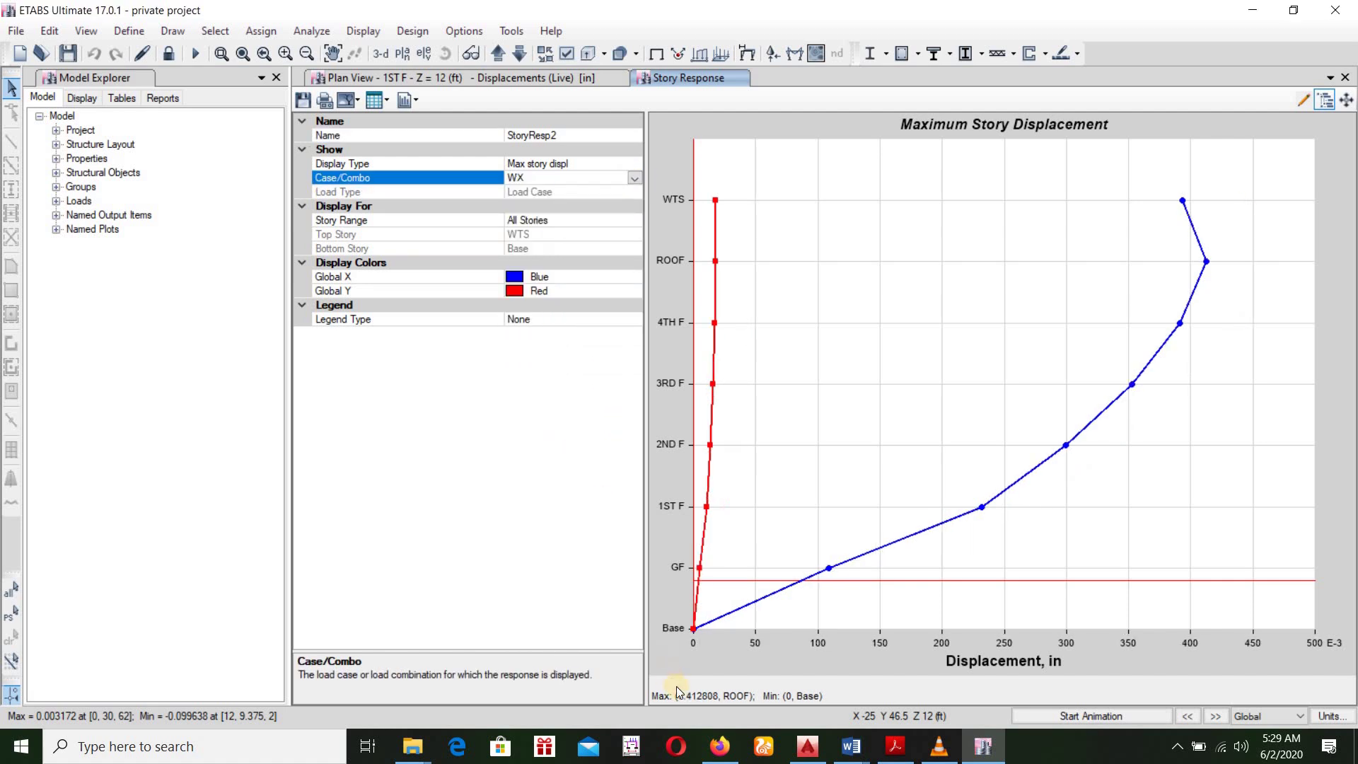
Step: Plot the maximum story displacement for load case WY, and close the story response plot
{"action": "left_click", "coordinate": [640, 186]}
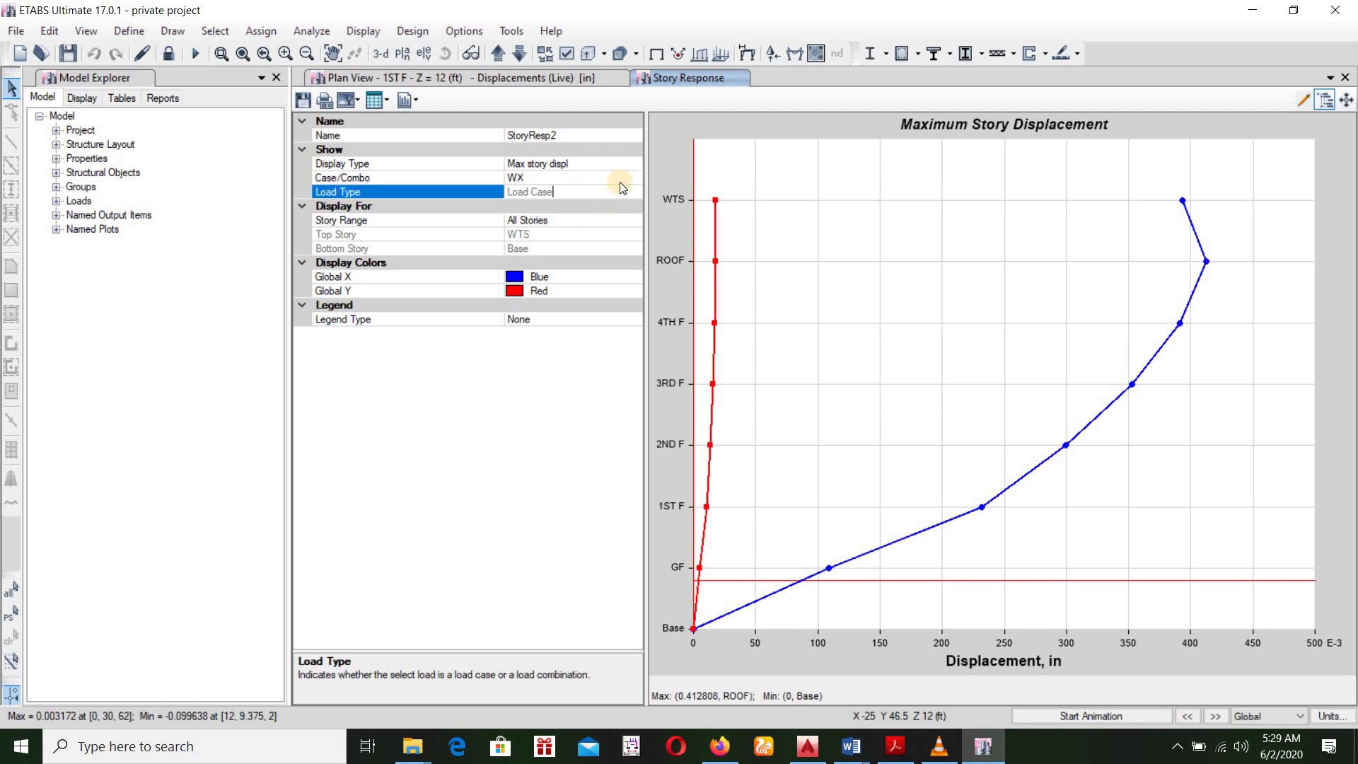
{"action": "left_click", "coordinate": [632, 178]}
{"action": "scroll", "coordinate": [552, 304], "scroll_direction": "down", "scroll_amount": 1}
{"action": "left_click", "coordinate": [519, 345]}
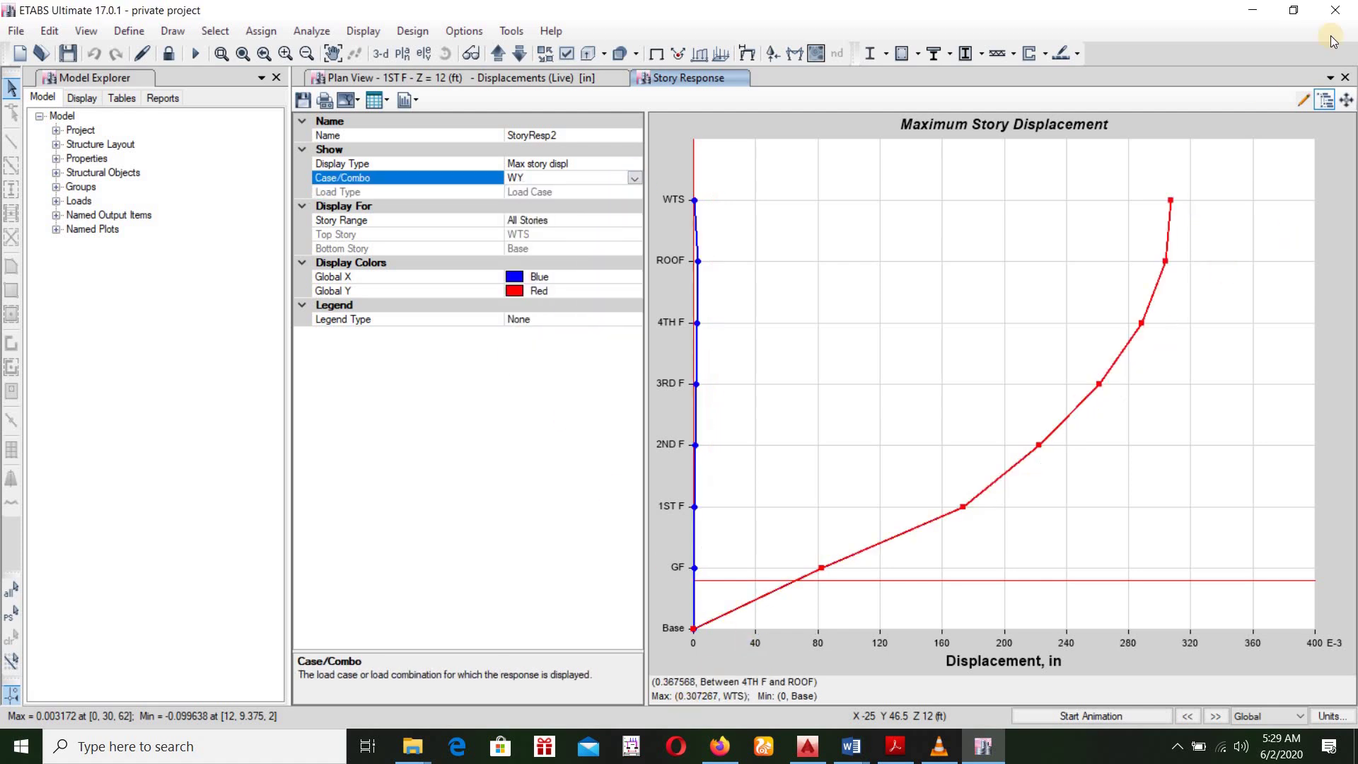
{"action": "left_click", "coordinate": [1344, 77]}
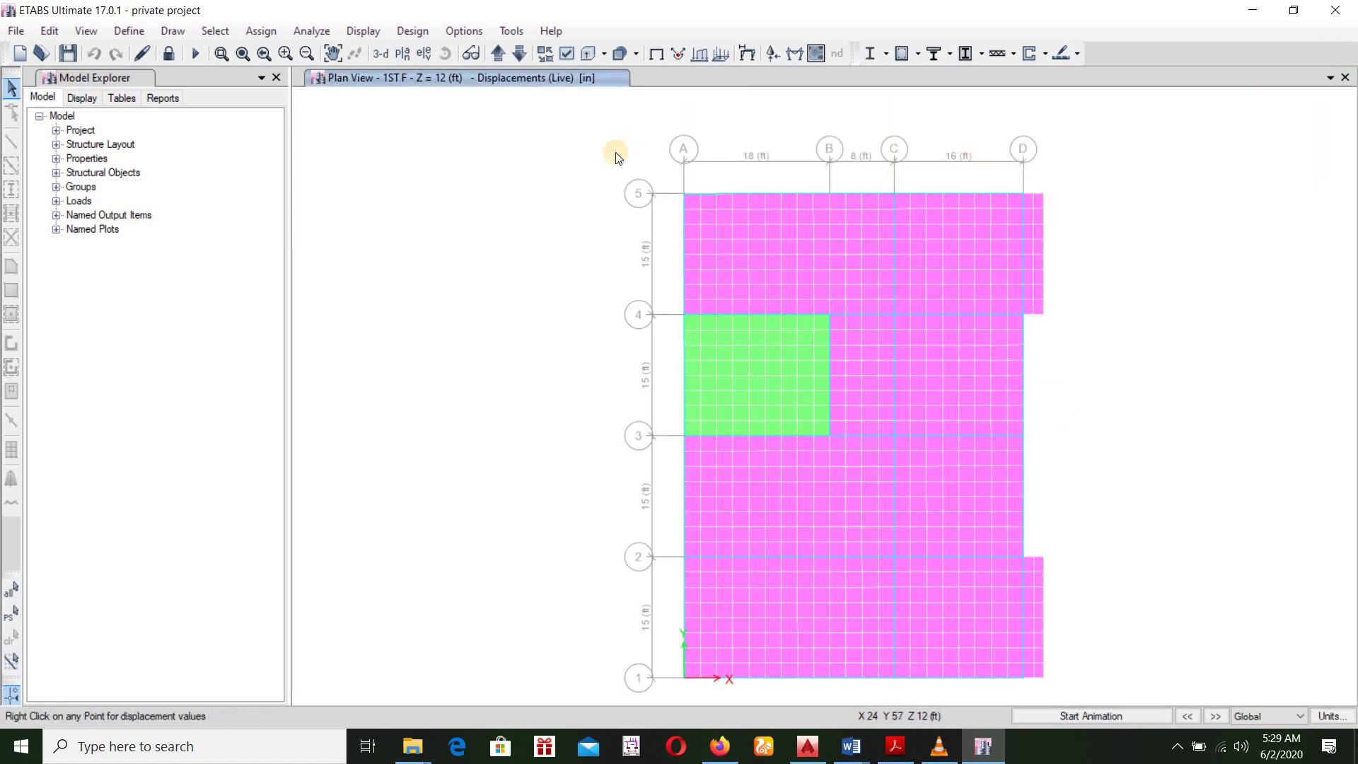
Step: Accept the listed design load combinations for concrete frame design and run the concrete frame design check
{"action": "left_click", "coordinate": [413, 31]}
{"action": "mouse_move", "coordinate": [566, 78]}
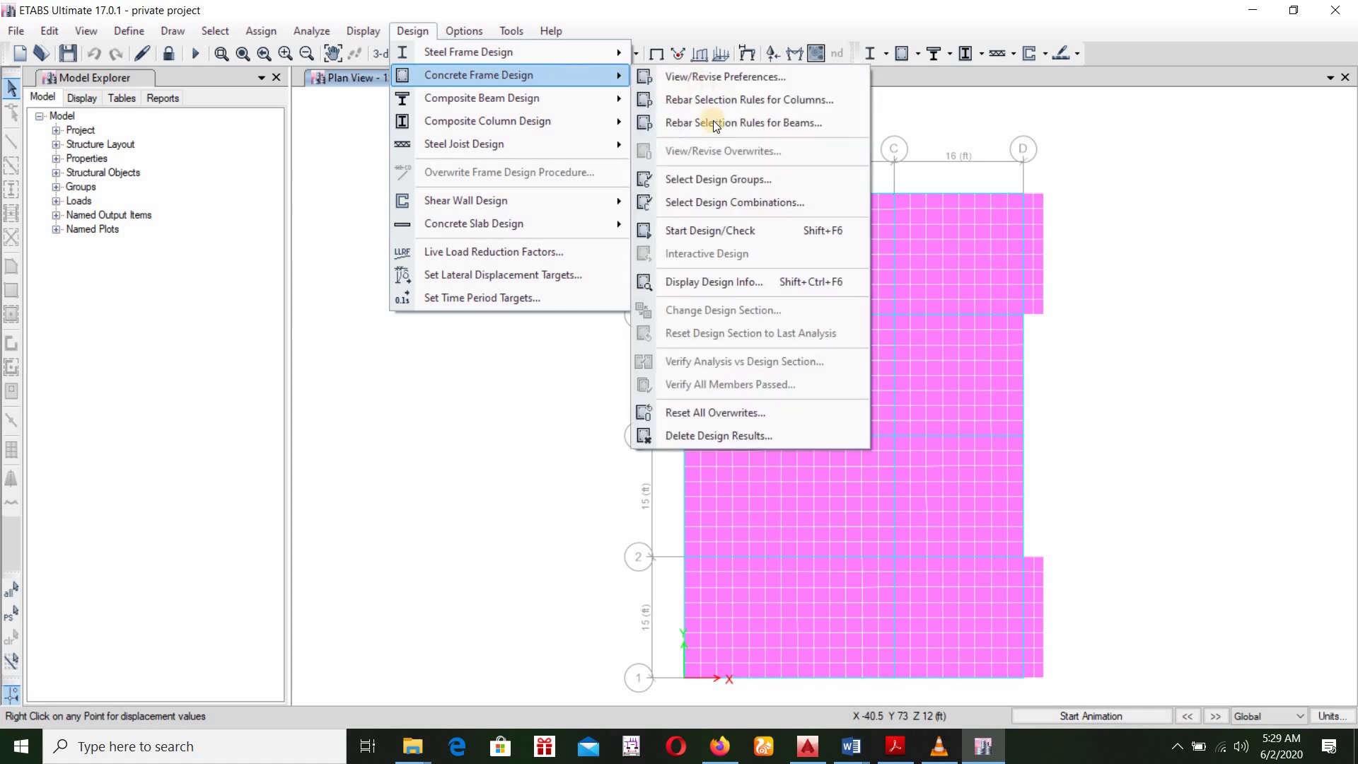
{"action": "left_click", "coordinate": [765, 207]}
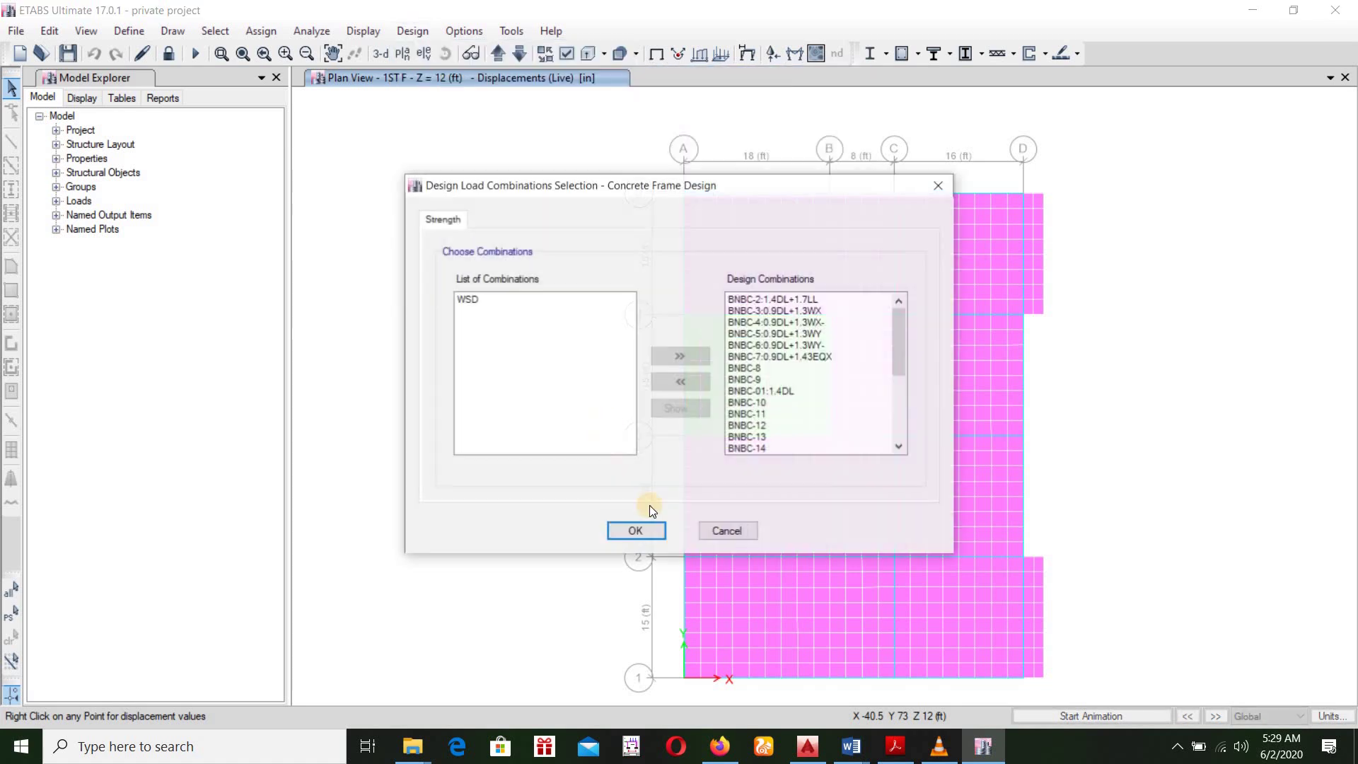
{"action": "left_click", "coordinate": [637, 530]}
{"action": "left_click", "coordinate": [901, 56]}
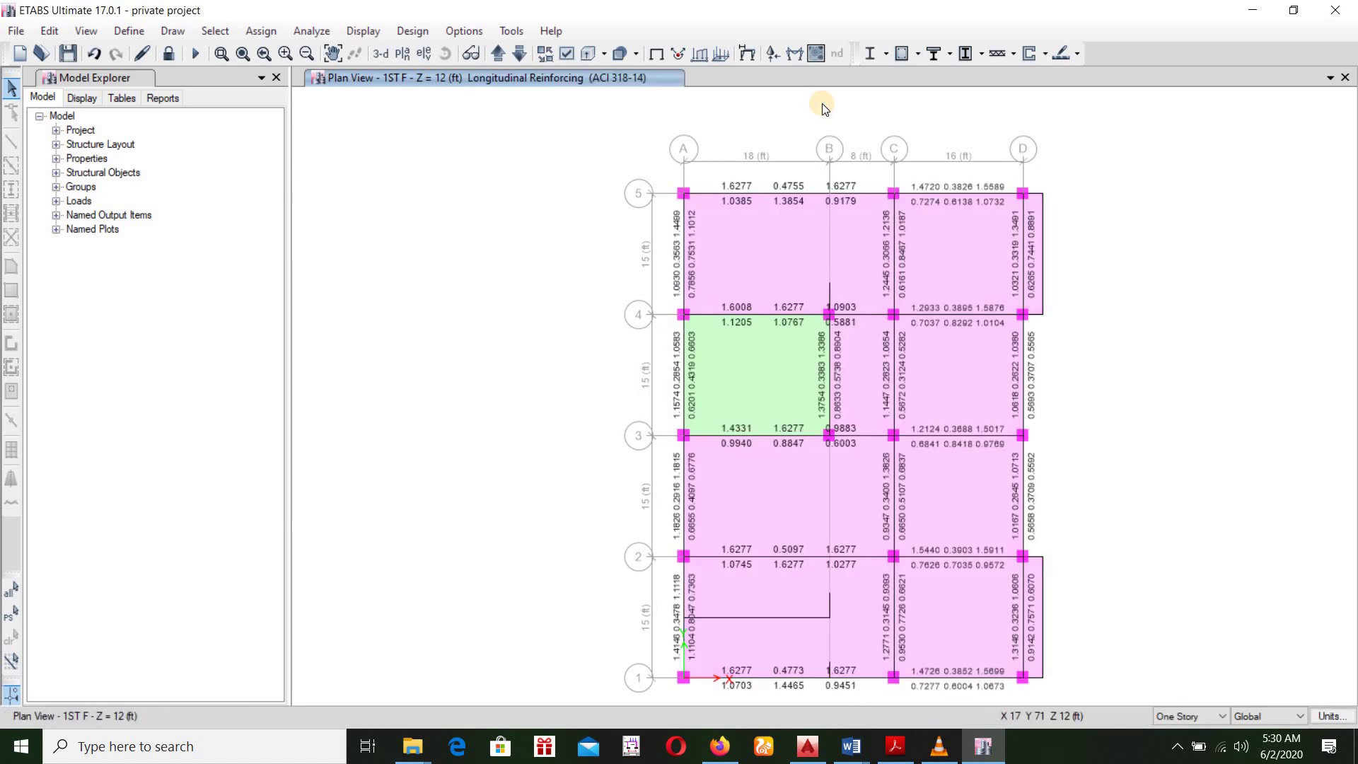
Step: Show elevation view A and display the Rebar Percentage design output on it
{"action": "left_click", "coordinate": [423, 54]}
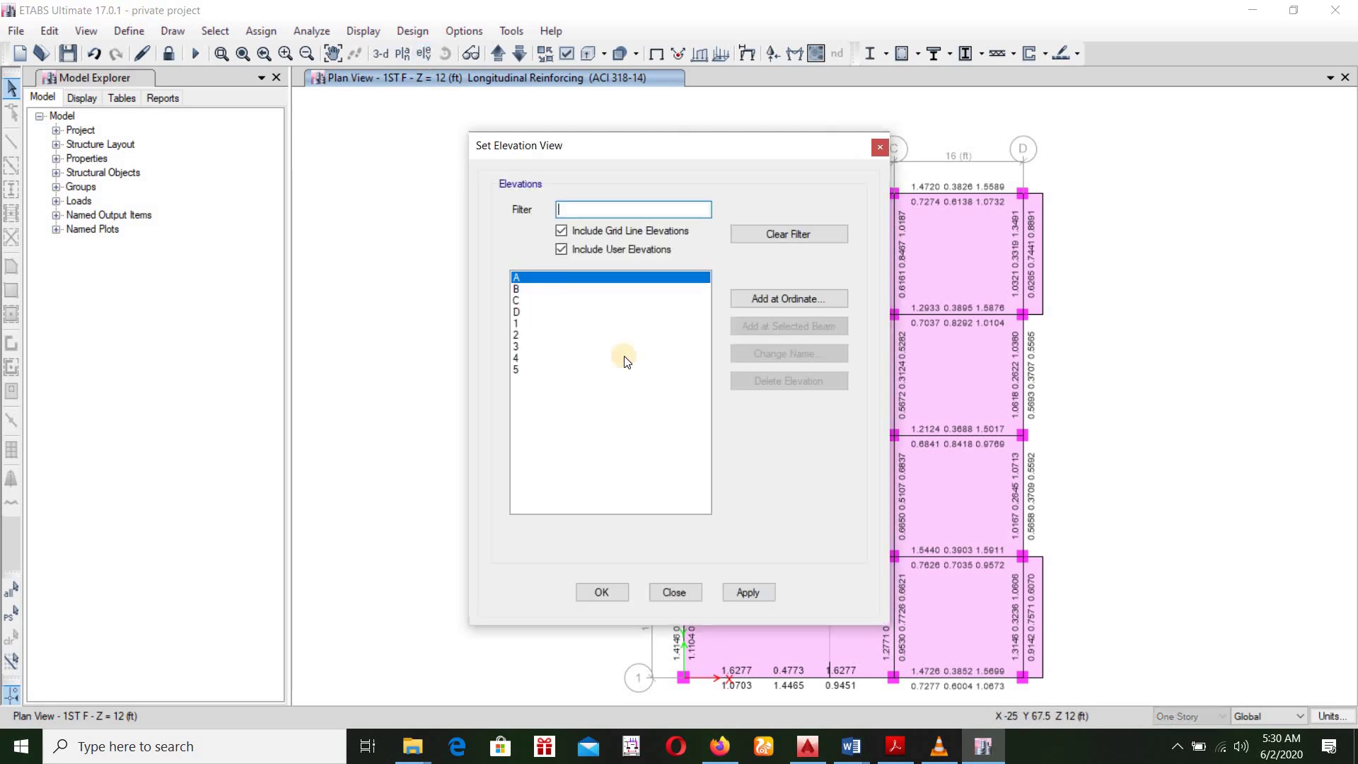
{"action": "left_click", "coordinate": [590, 598]}
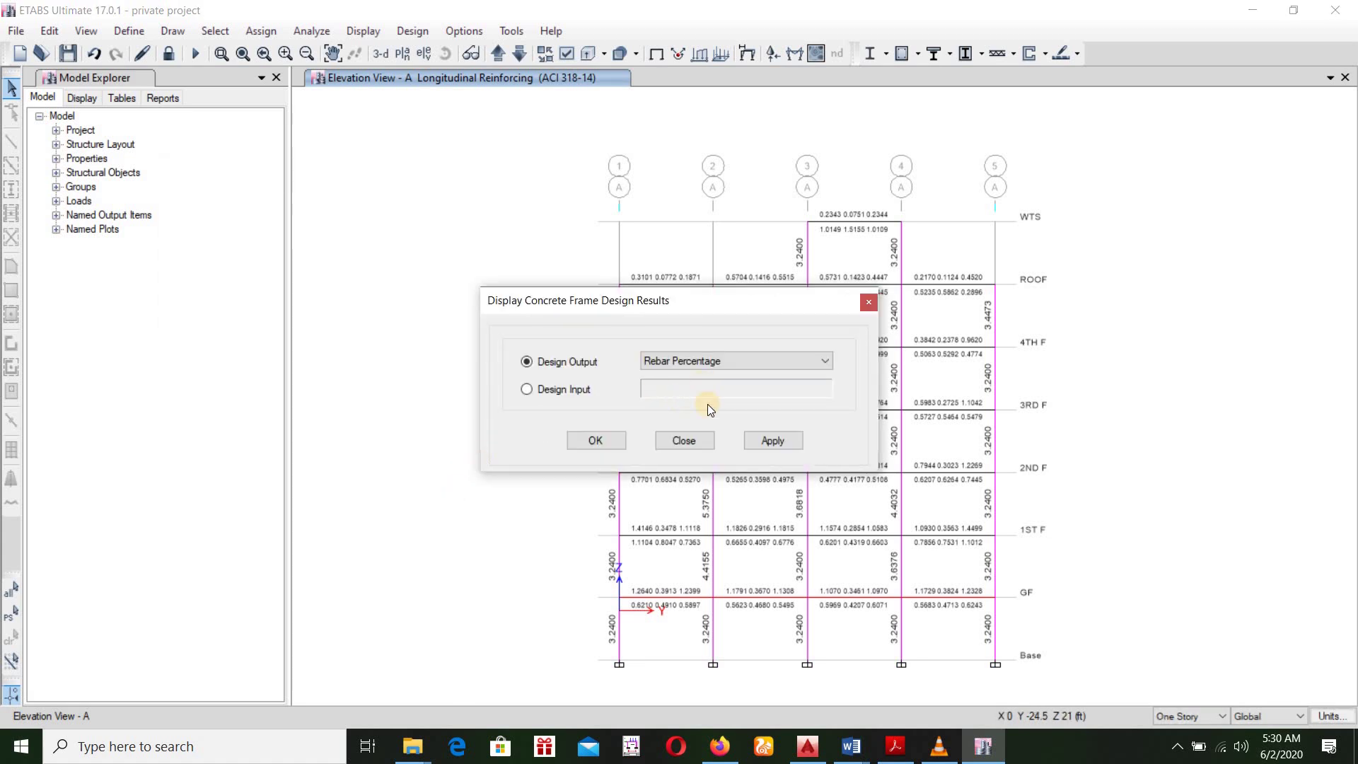
{"action": "left_click", "coordinate": [772, 440]}
{"action": "left_click", "coordinate": [579, 440]}
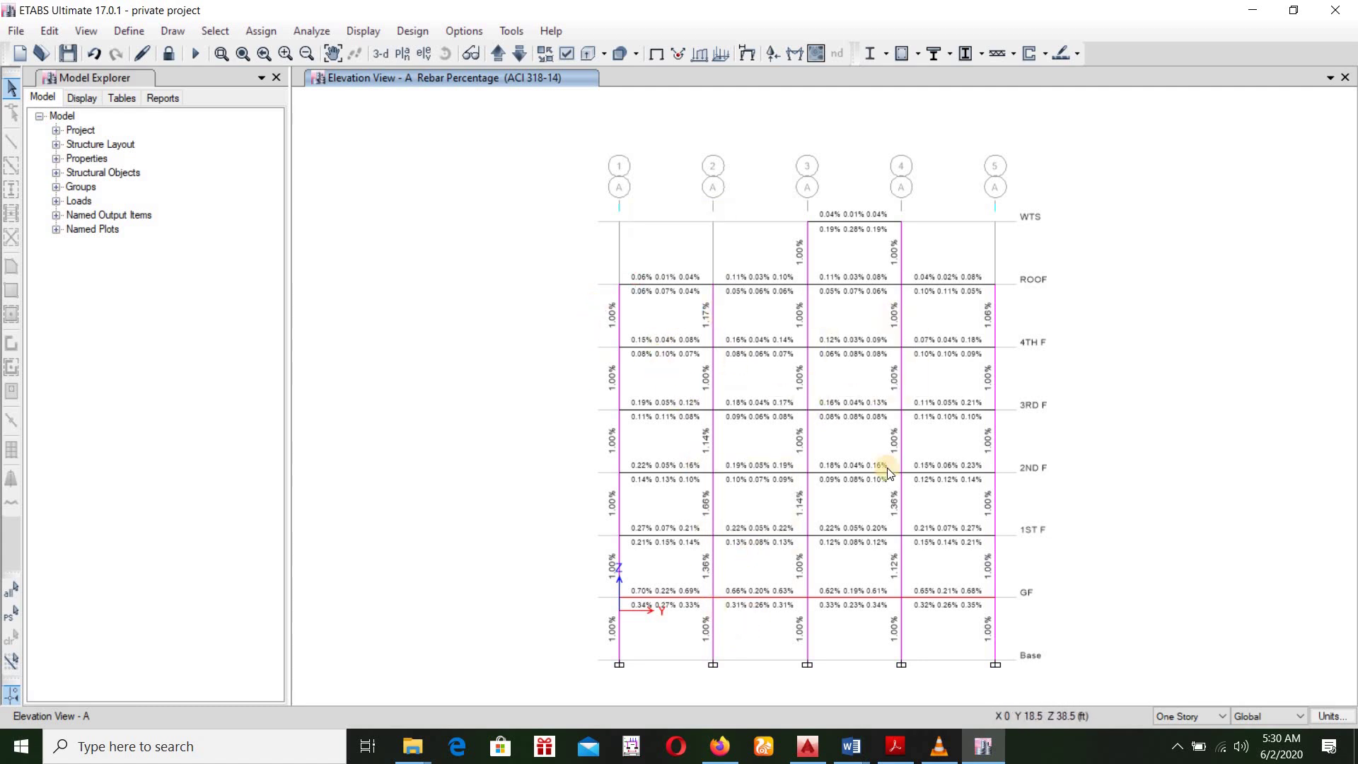
Step: Step through the elevation views from B to D and 1 to 5 to examine the column and beam rebar percentages
{"action": "left_click", "coordinate": [502, 61]}
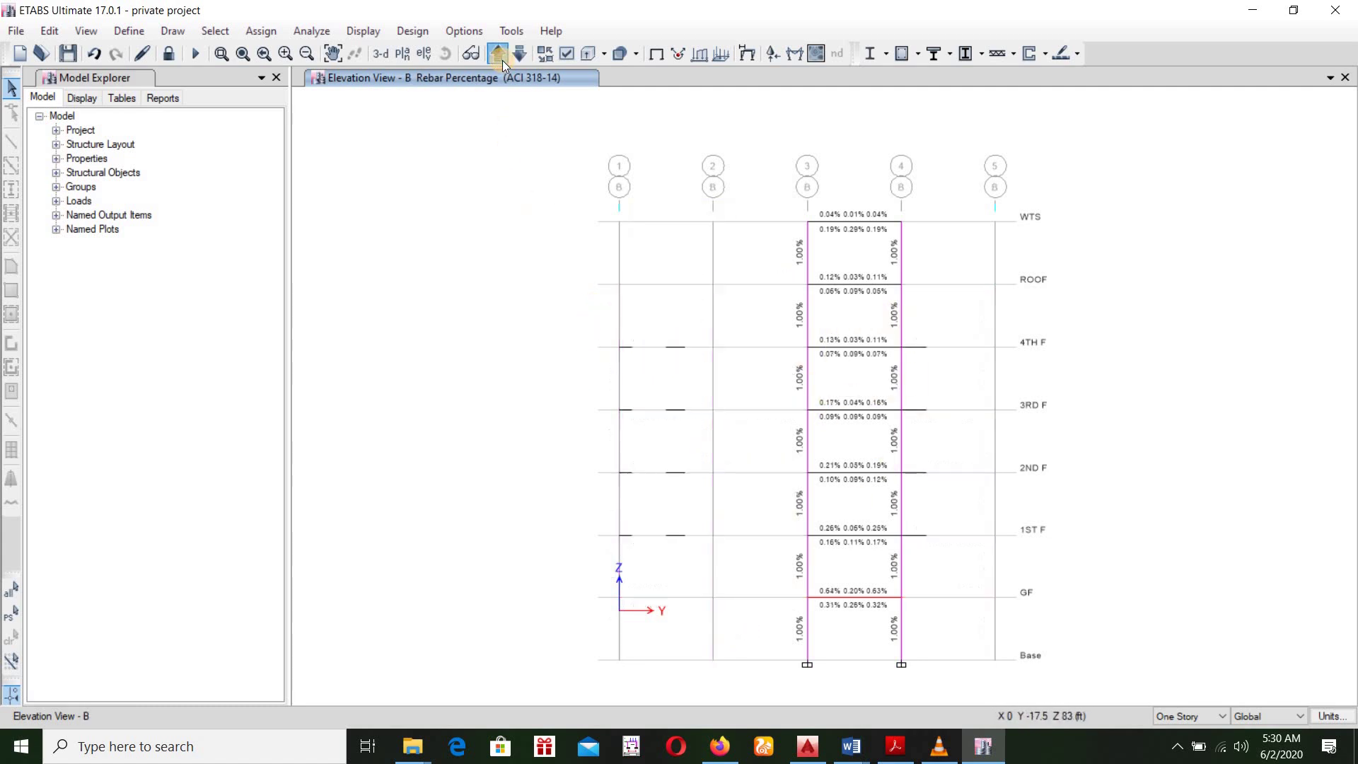
{"action": "left_click", "coordinate": [499, 55]}
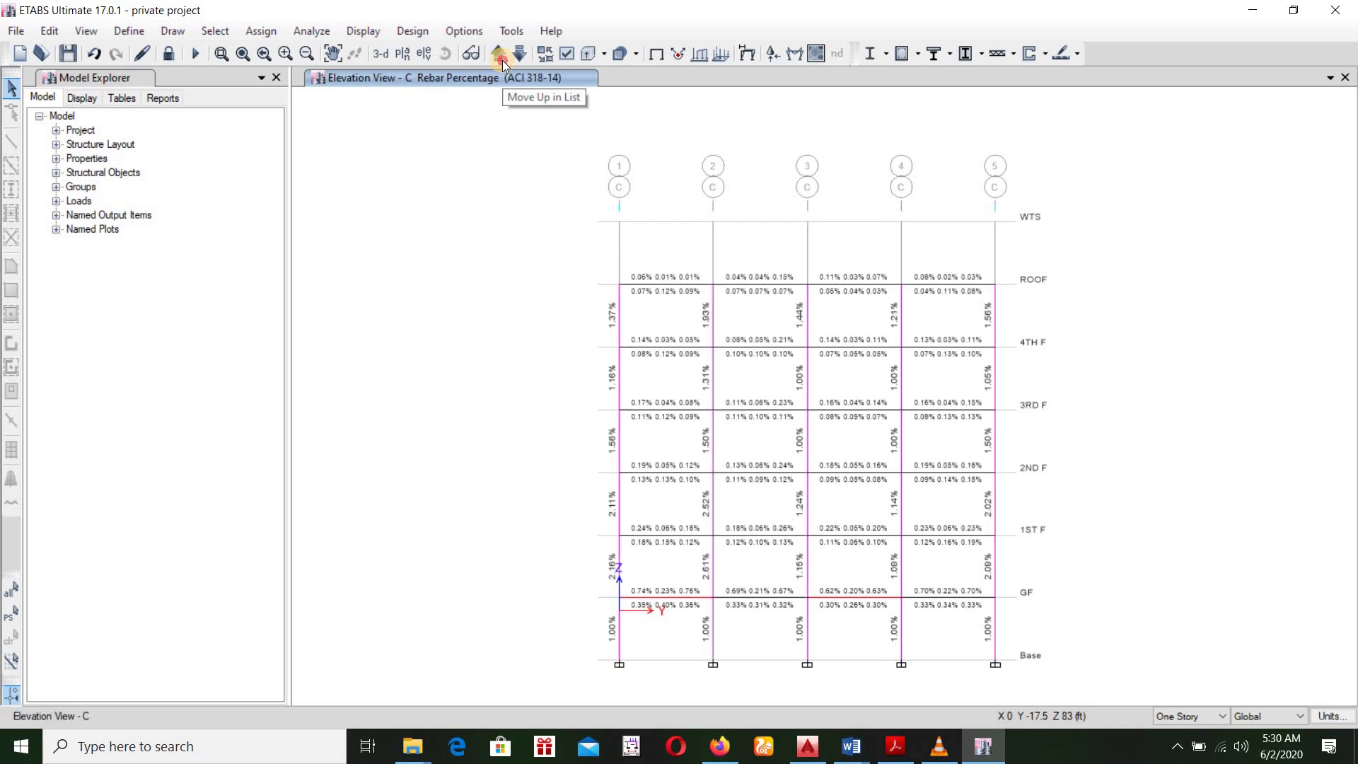
{"action": "left_click", "coordinate": [500, 54]}
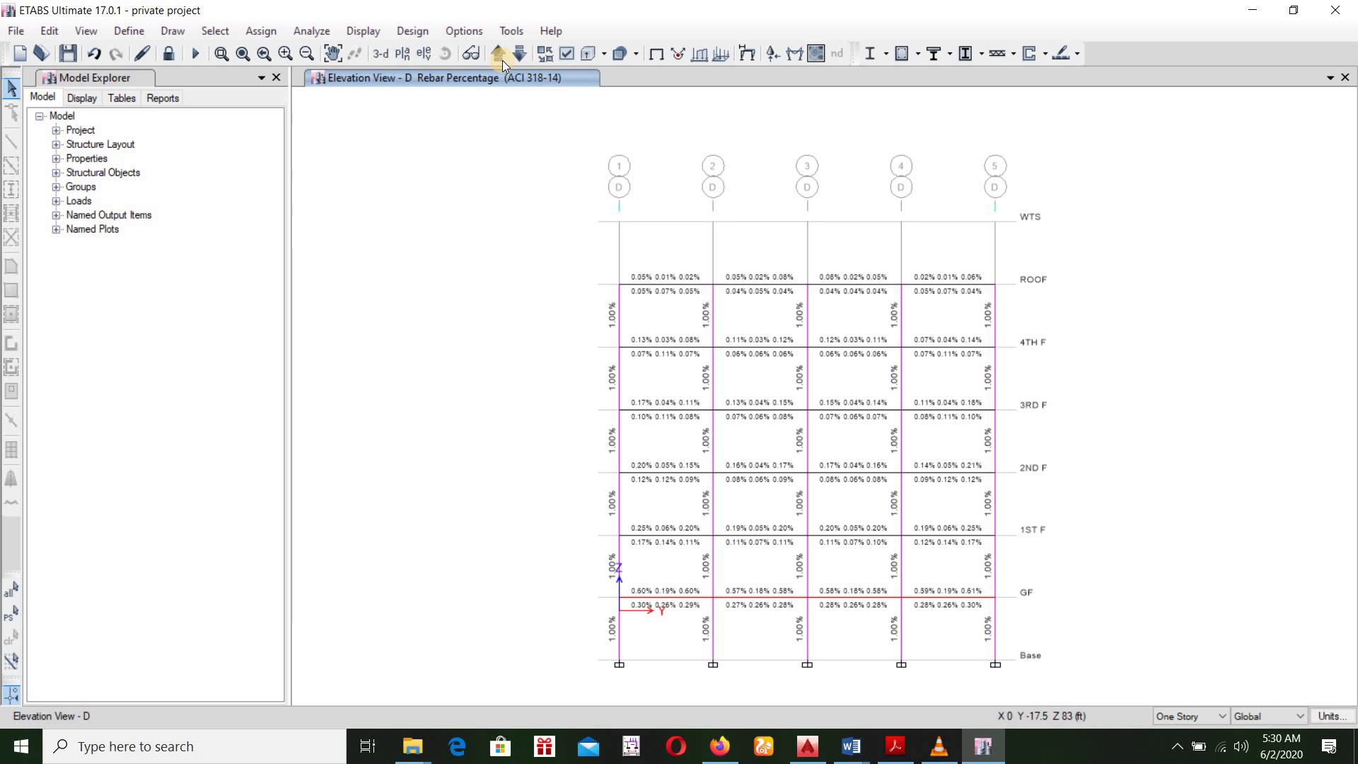
{"action": "left_click", "coordinate": [502, 61]}
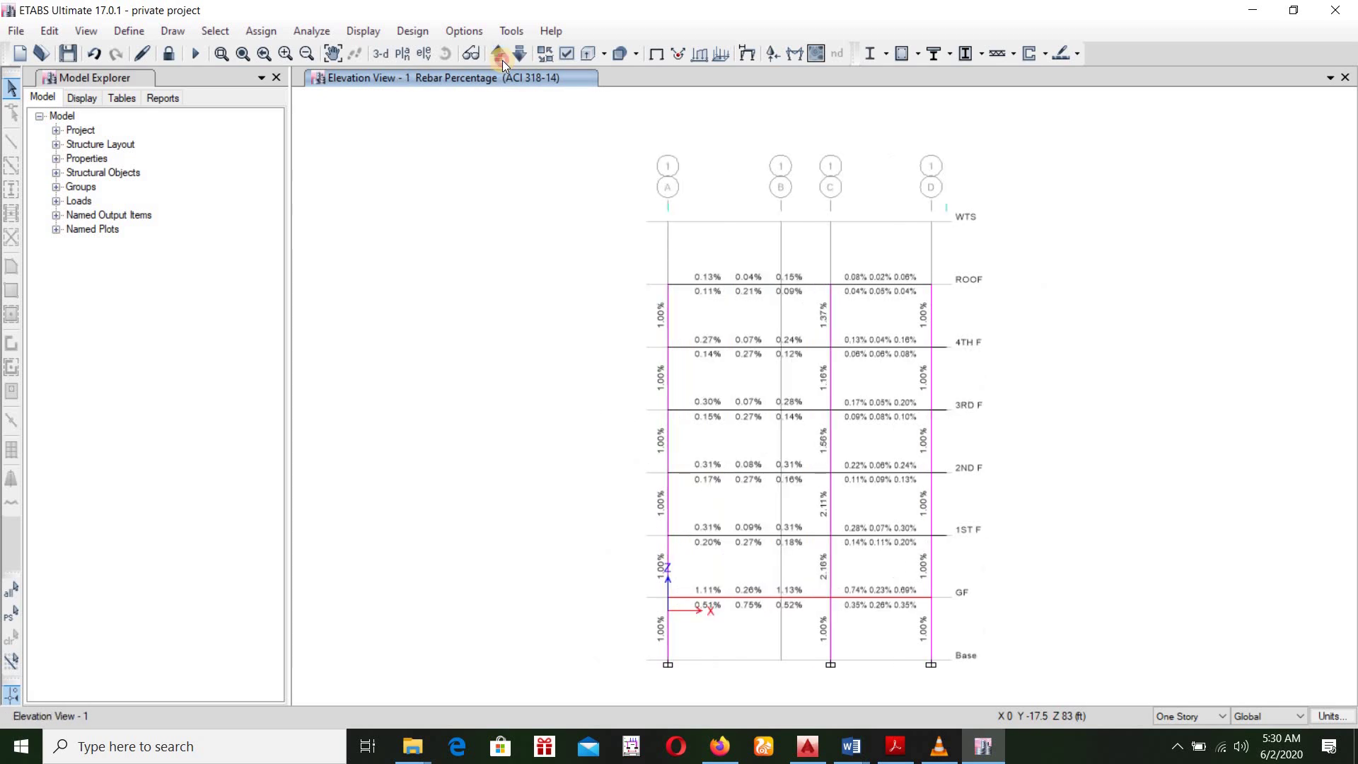
{"action": "left_click", "coordinate": [502, 61]}
{"action": "left_click", "coordinate": [502, 61]}
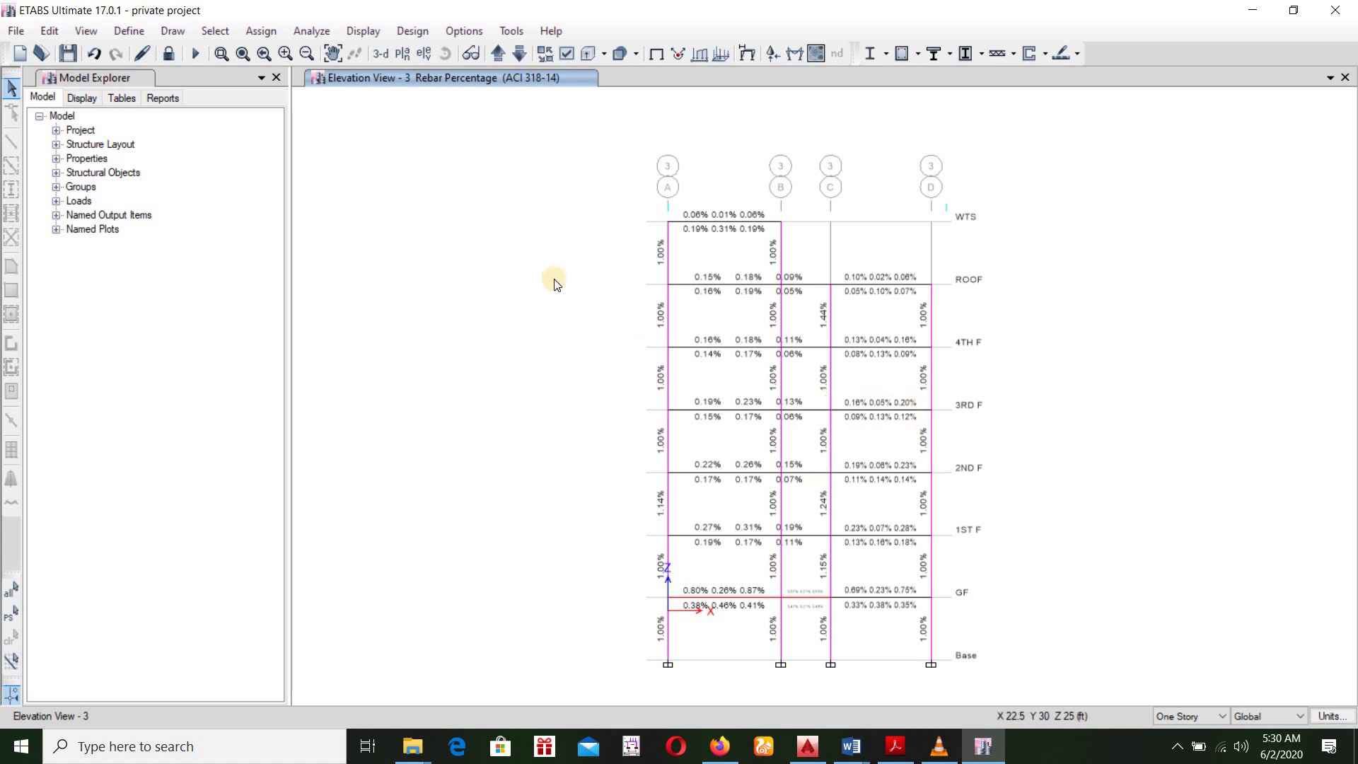
{"action": "left_click", "coordinate": [495, 53]}
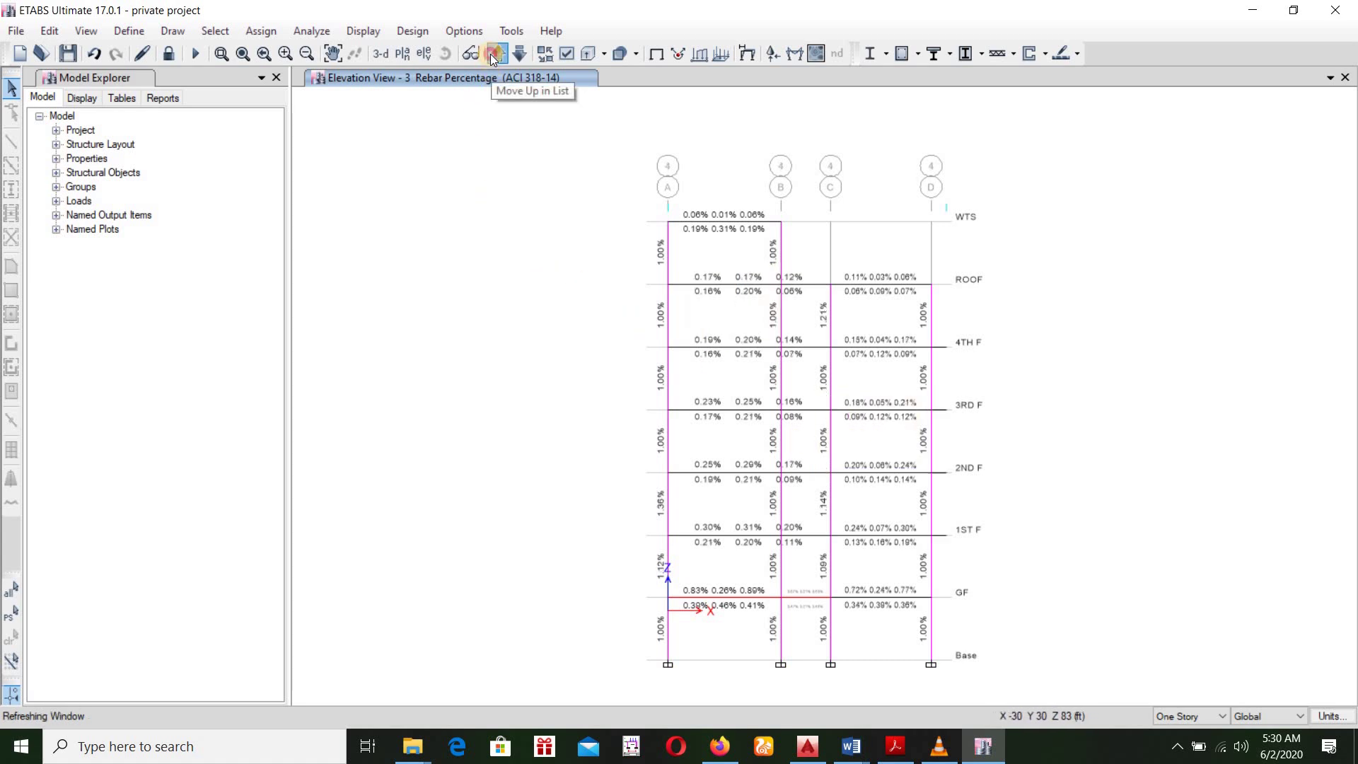
{"action": "left_click", "coordinate": [495, 53]}
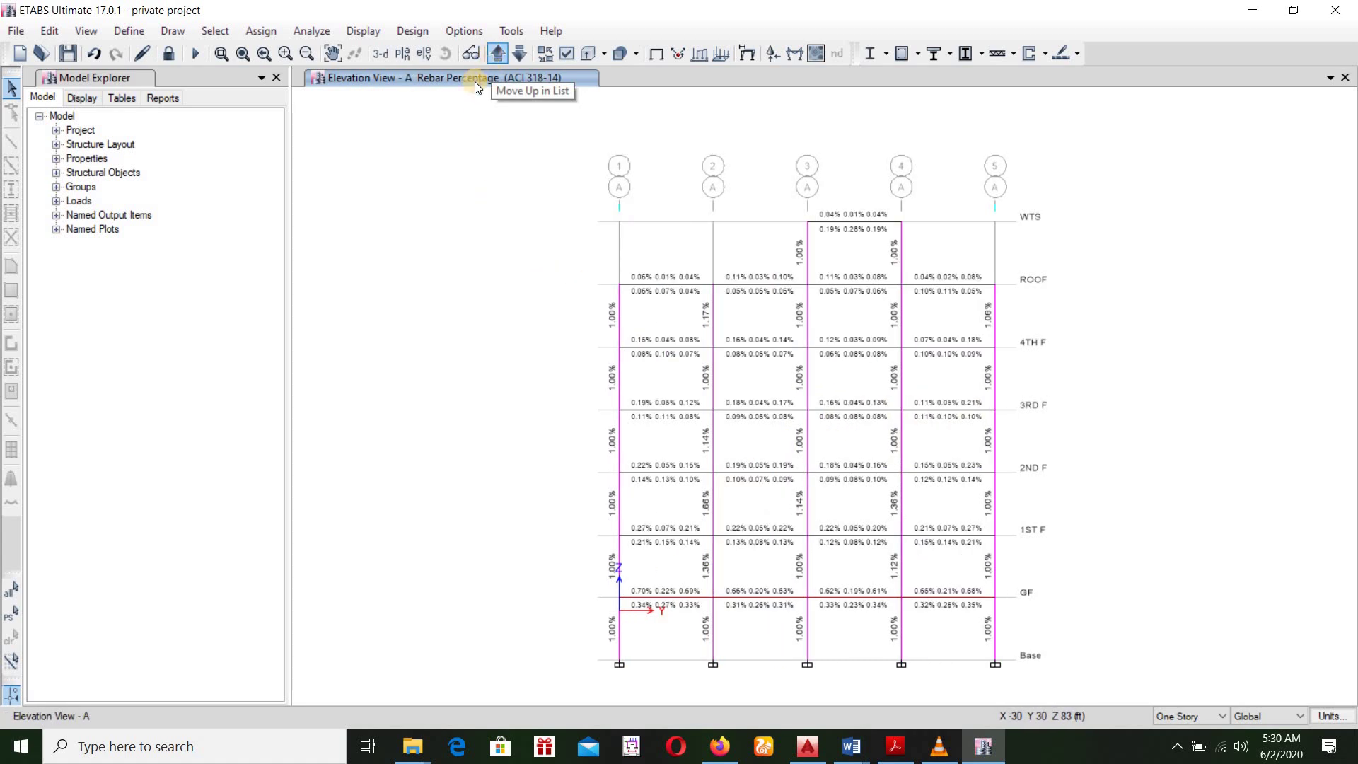
{"action": "left_click", "coordinate": [496, 54]}
Step: Show the plan view of the Base level
{"action": "left_click", "coordinate": [406, 55]}
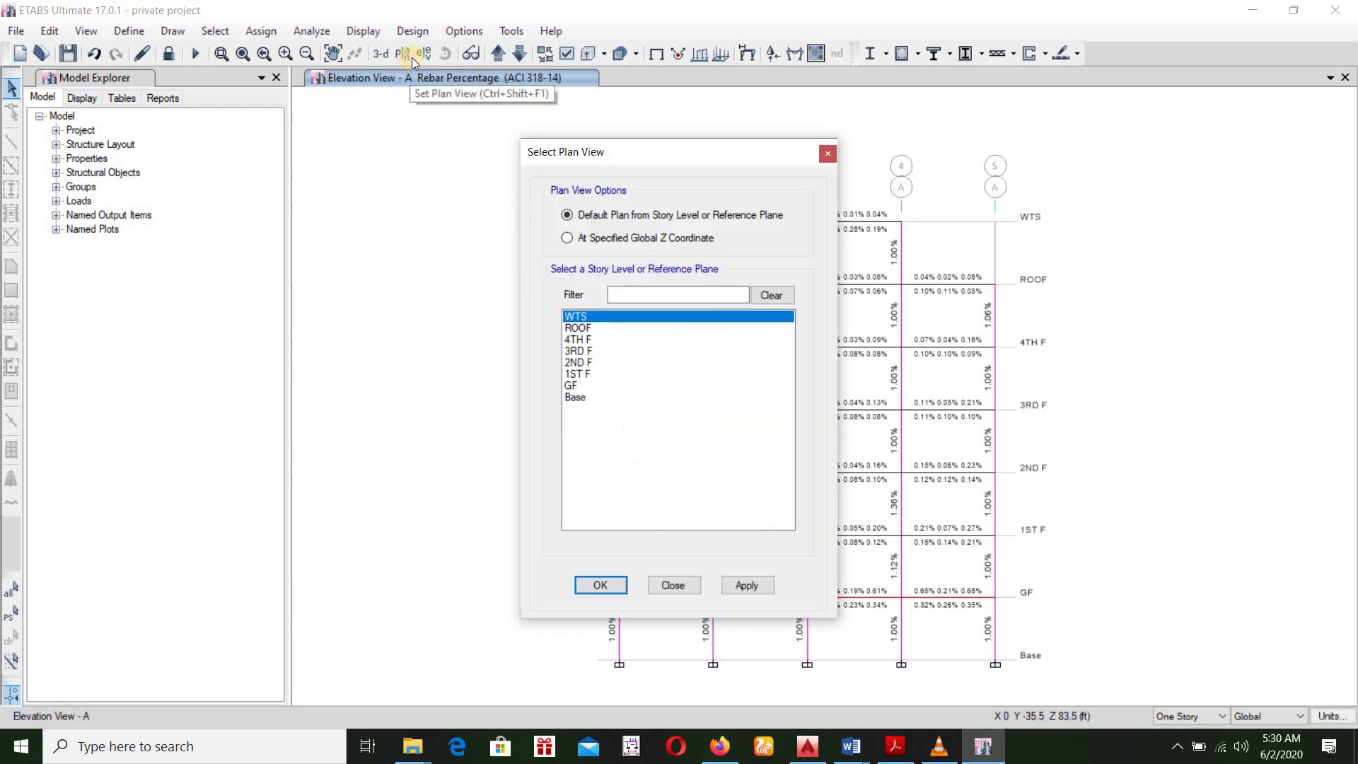
{"action": "left_click", "coordinate": [577, 397]}
{"action": "left_click", "coordinate": [580, 585]}
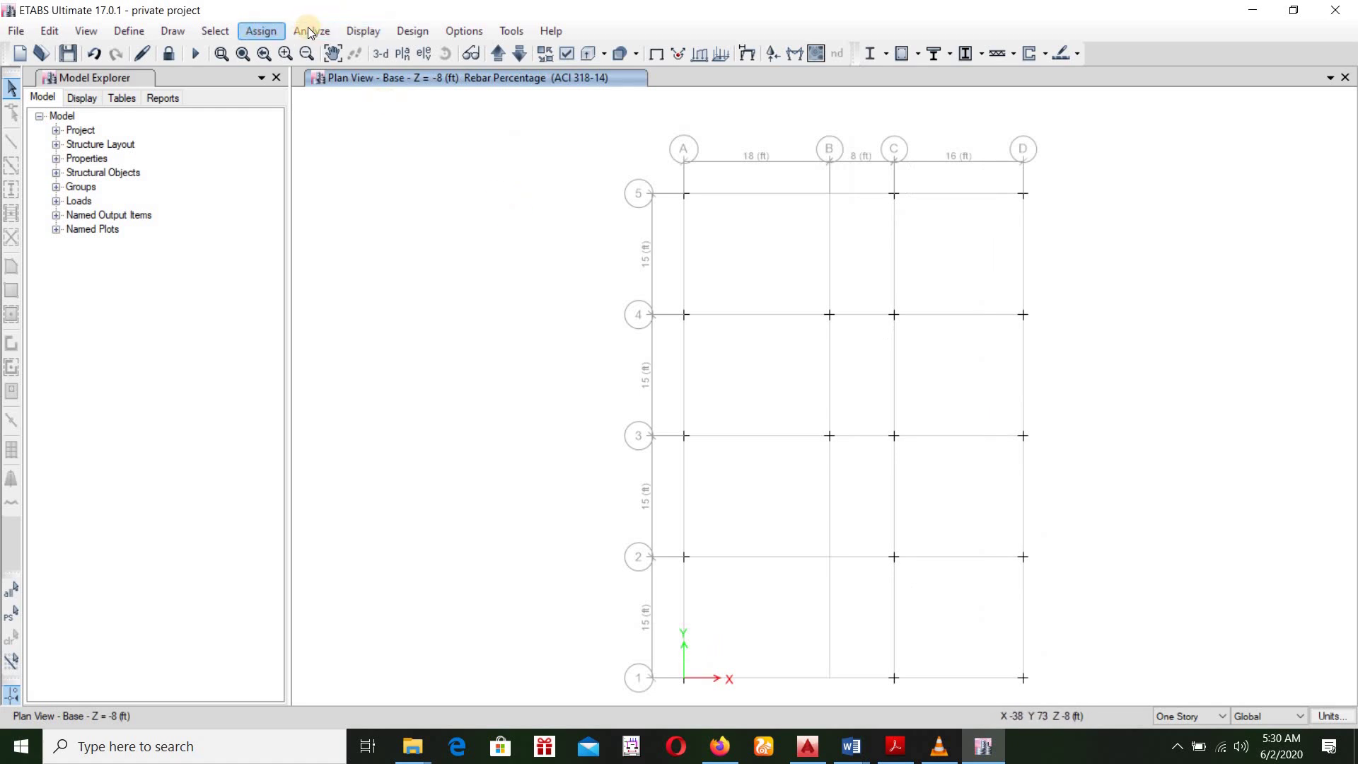
Step: Display tabulated Fz support reactions for combo BNBC-2:1.4DL+1.7LL and examine them across the base plan
{"action": "left_click", "coordinate": [363, 31]}
{"action": "mouse_move", "coordinate": [486, 135]}
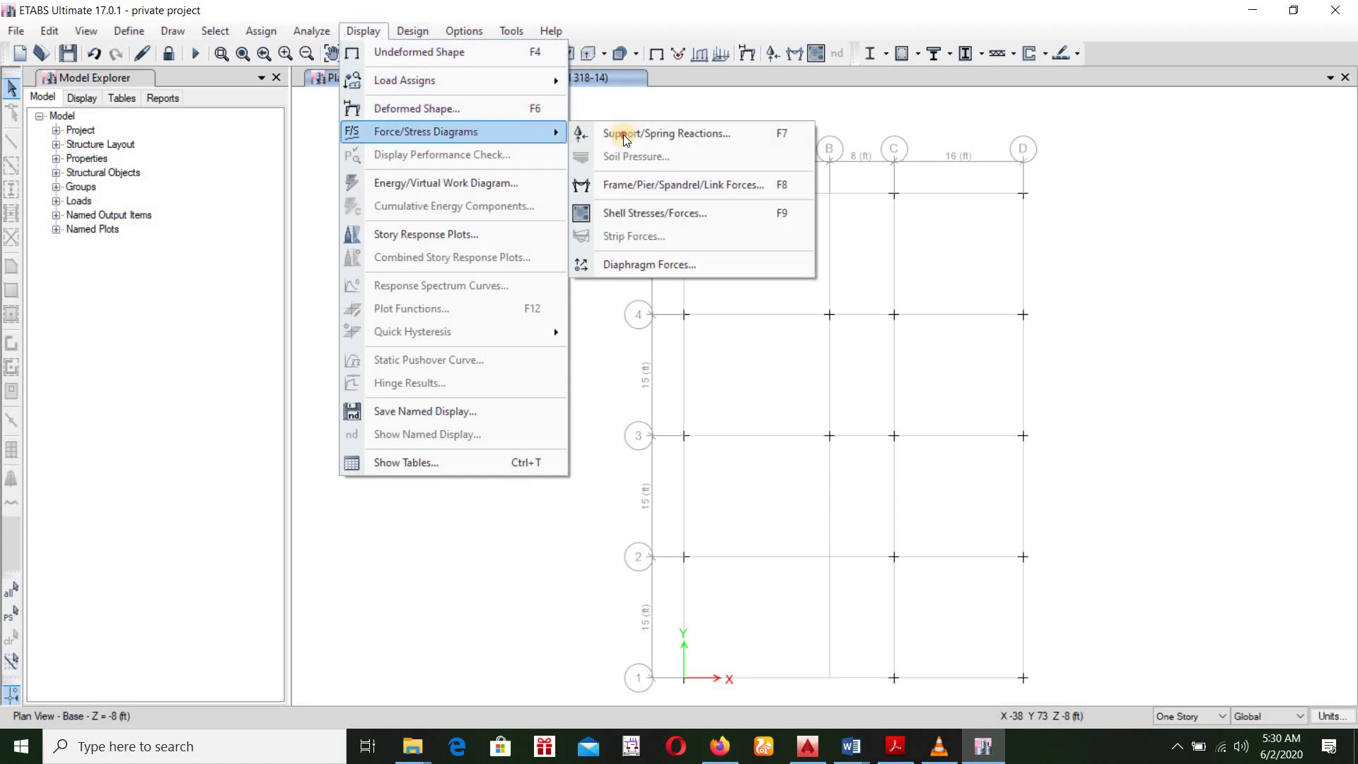
{"action": "left_click", "coordinate": [623, 133]}
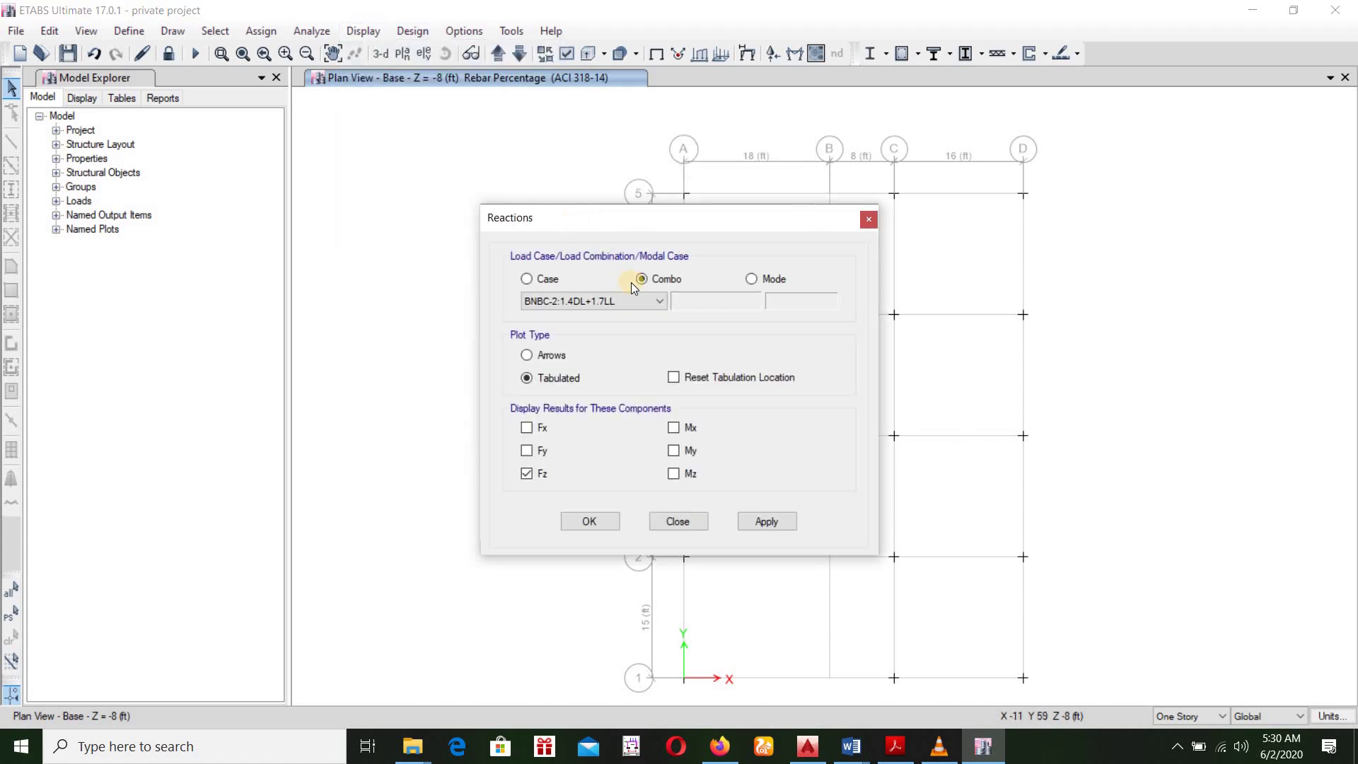
{"action": "left_click", "coordinate": [767, 522]}
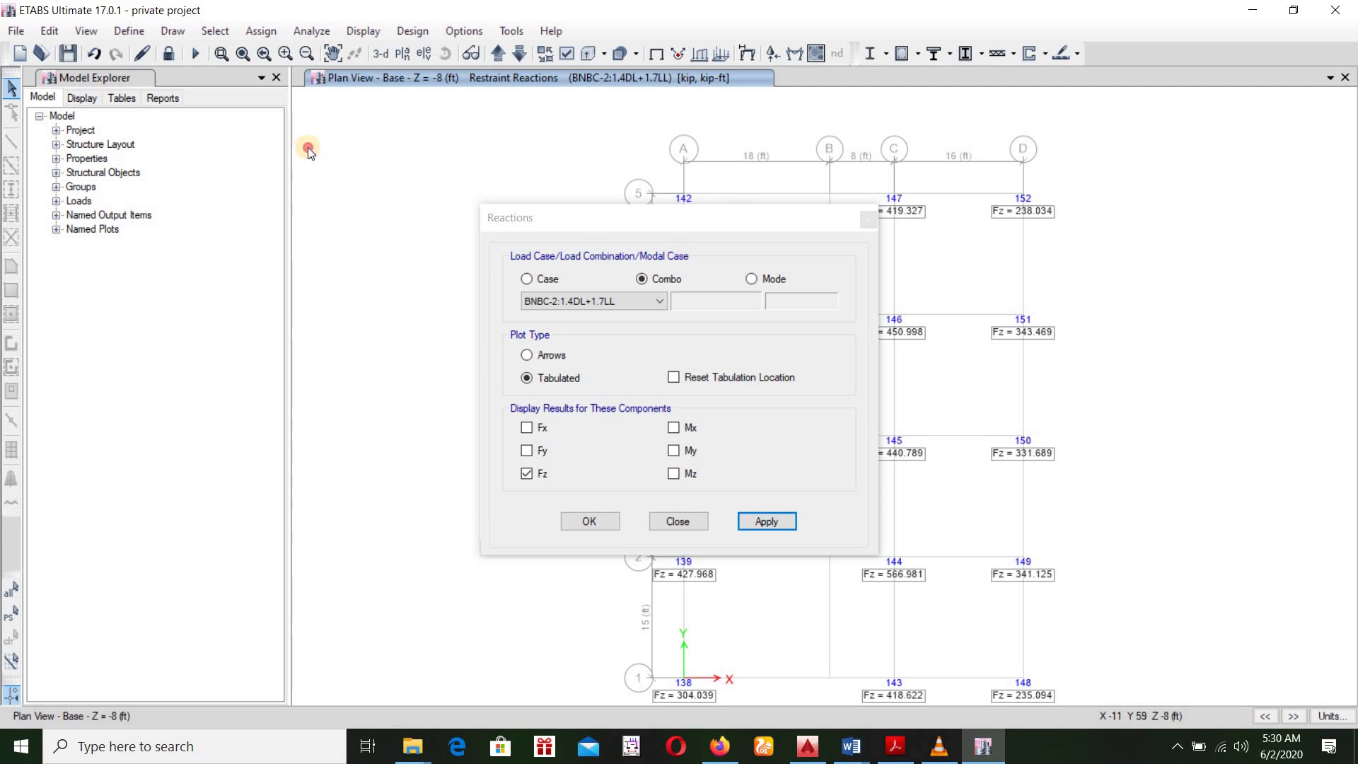
{"action": "left_click_drag", "start_coordinate": [307, 147], "coordinate": [308, 148]}
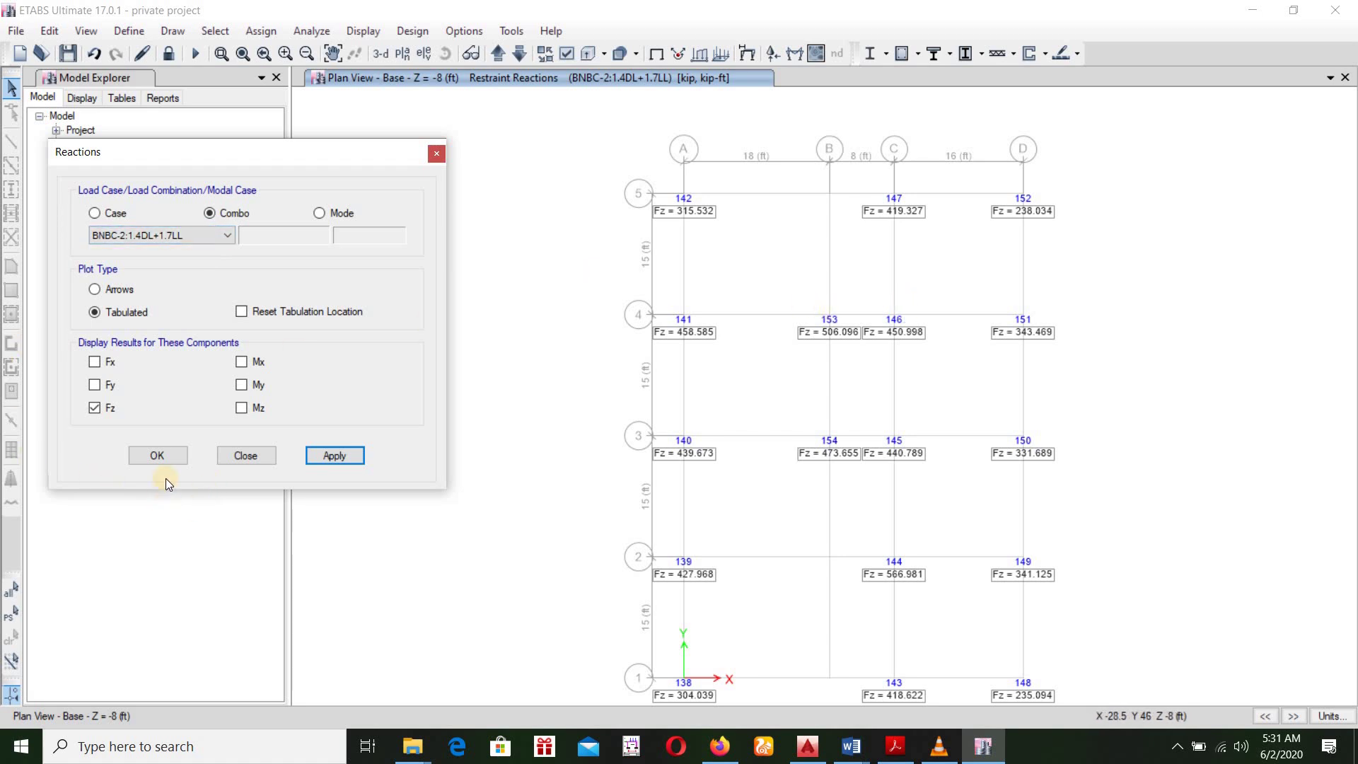
{"action": "key", "text": "Return"}
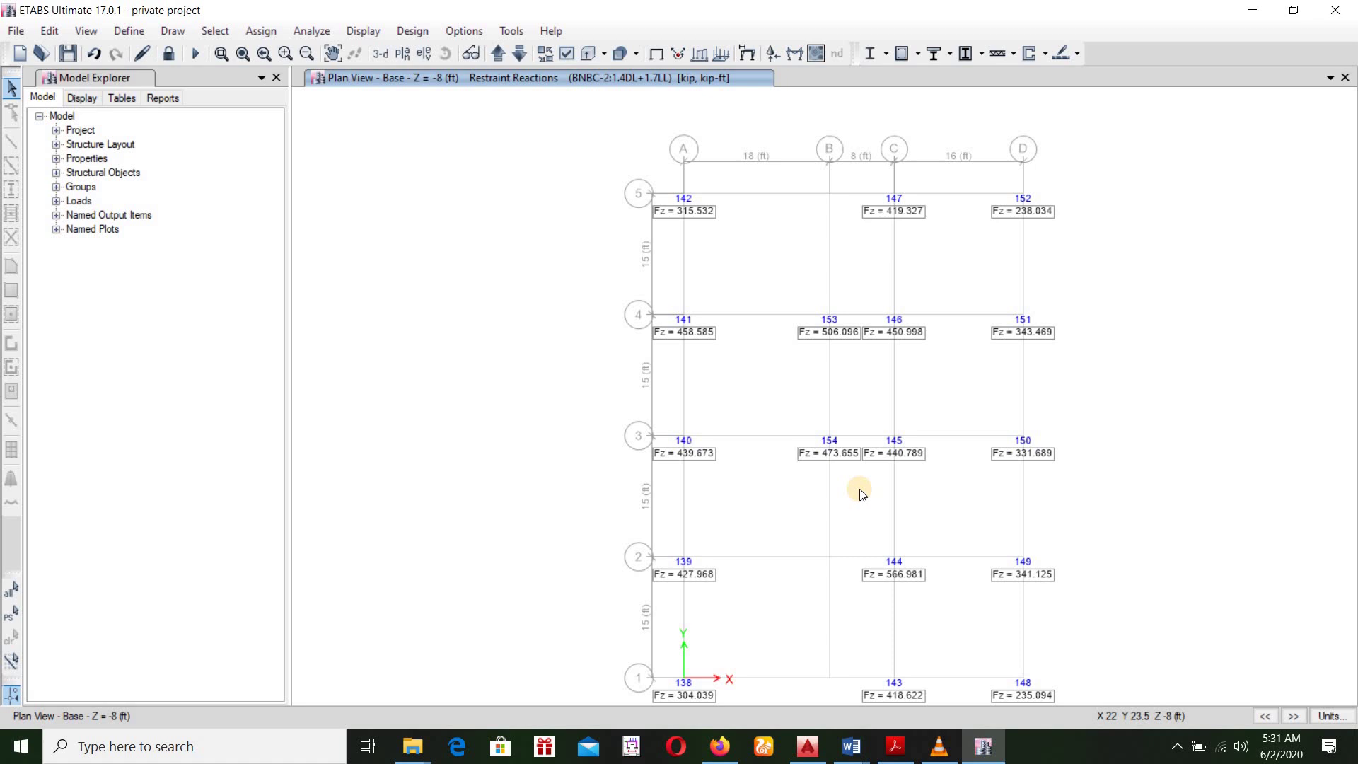
{"action": "scroll", "coordinate": [842, 605], "scroll_direction": "down", "scroll_amount": 4}
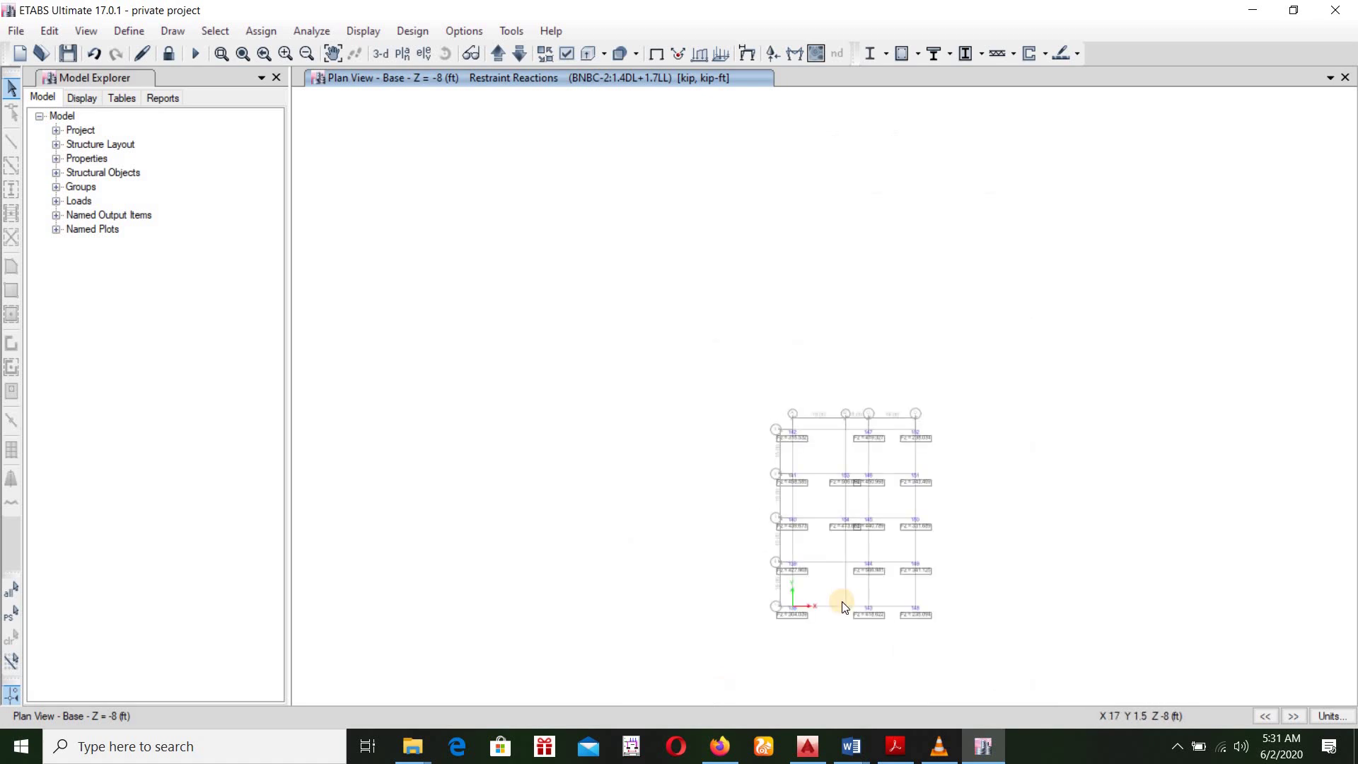
{"action": "scroll", "coordinate": [842, 606], "scroll_direction": "up", "scroll_amount": 4}
{"action": "middle_click_drag", "start_coordinate": [1043, 351], "coordinate": [1009, 355]}
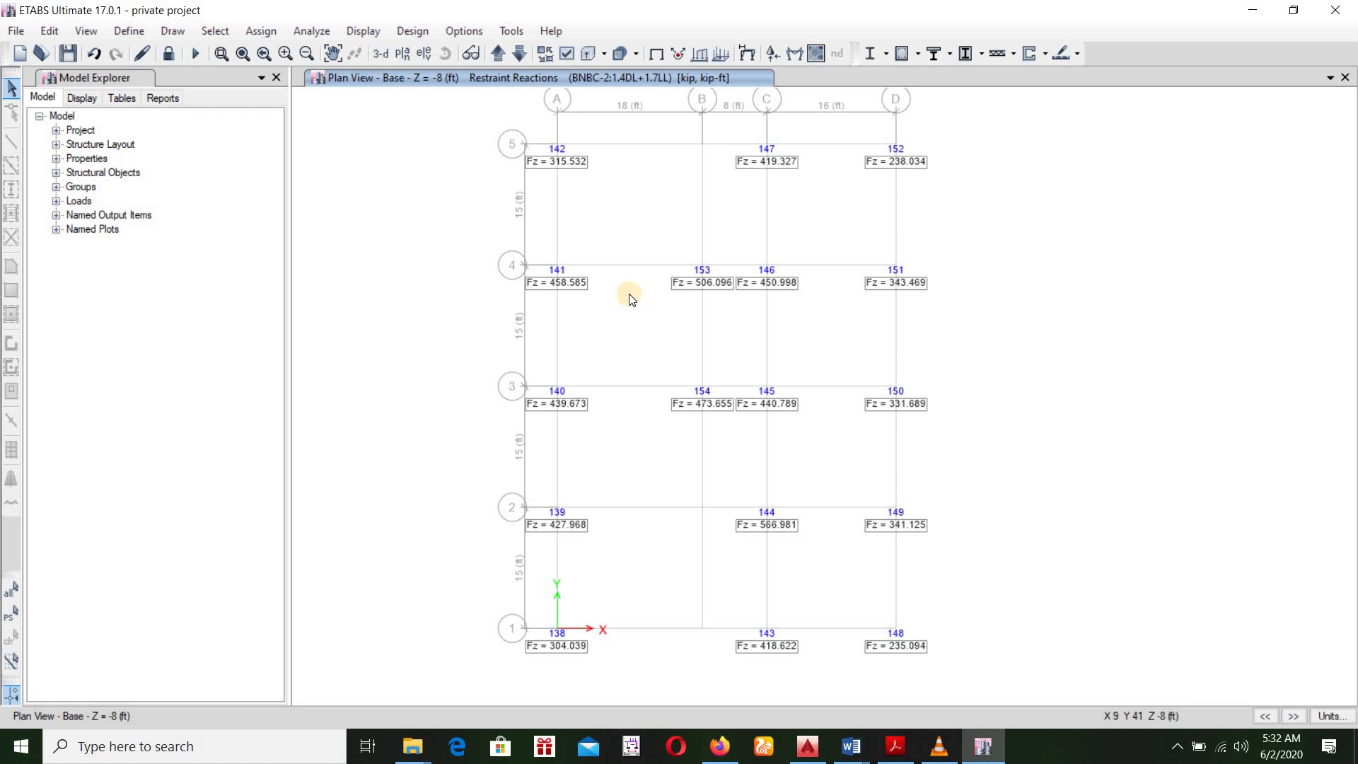
{"action": "scroll", "coordinate": [632, 298], "scroll_direction": "down", "scroll_amount": 2}
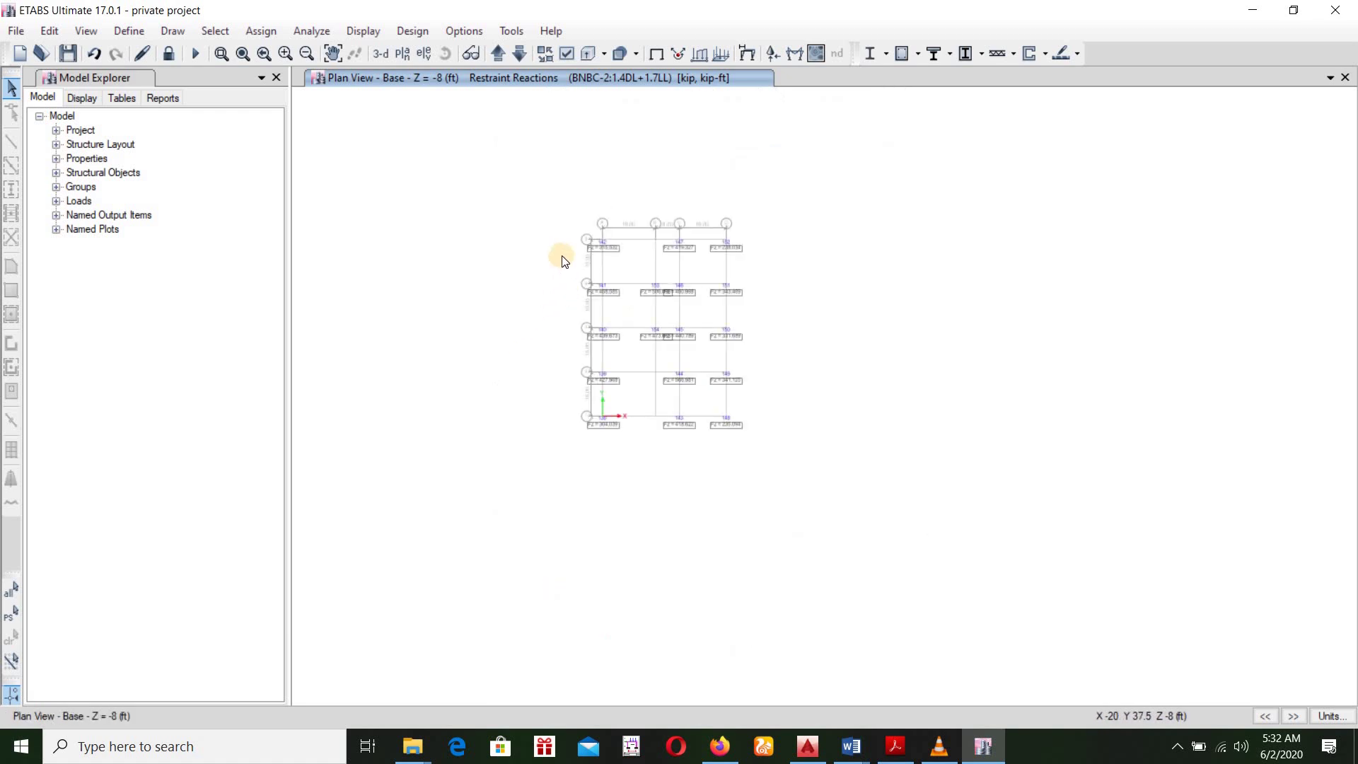
{"action": "scroll", "coordinate": [561, 278], "scroll_direction": "up", "scroll_amount": 2}
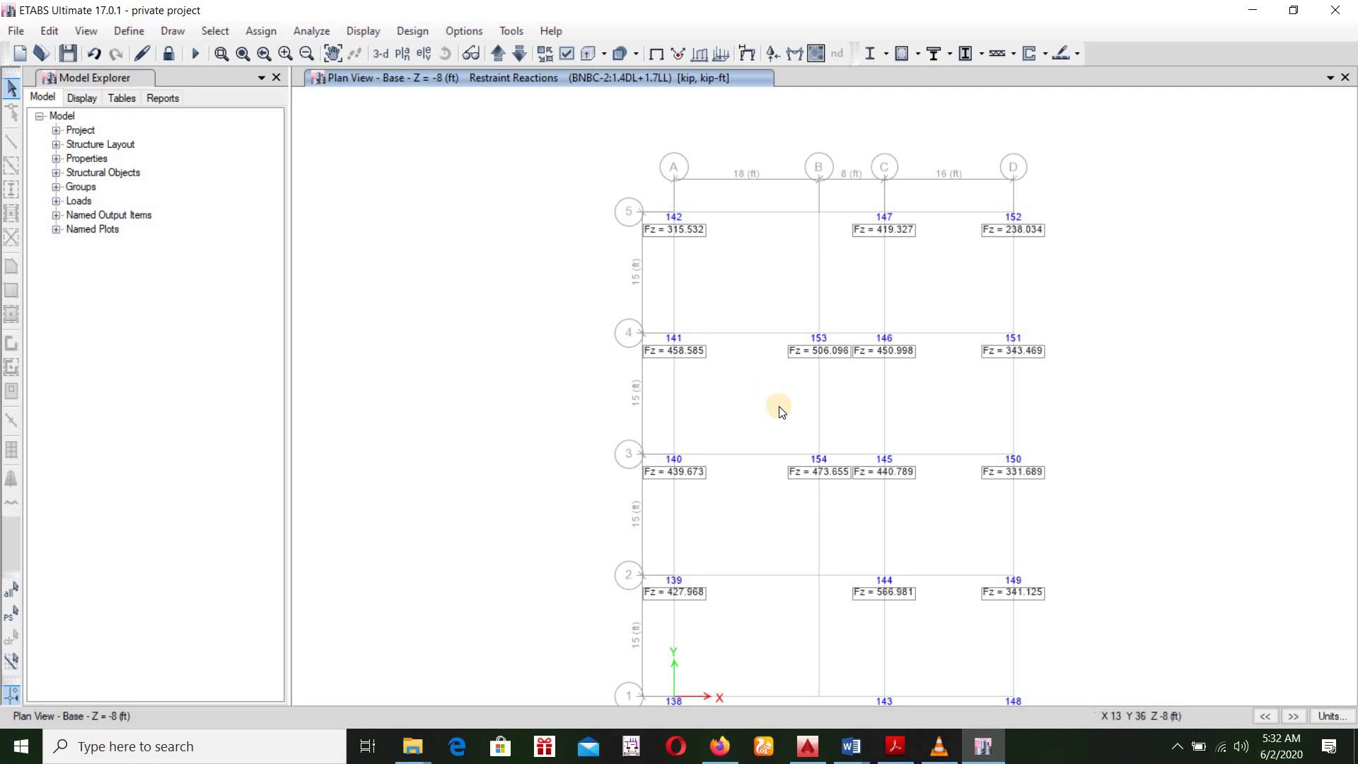
{"action": "middle_click_drag", "start_coordinate": [778, 407], "coordinate": [658, 339]}
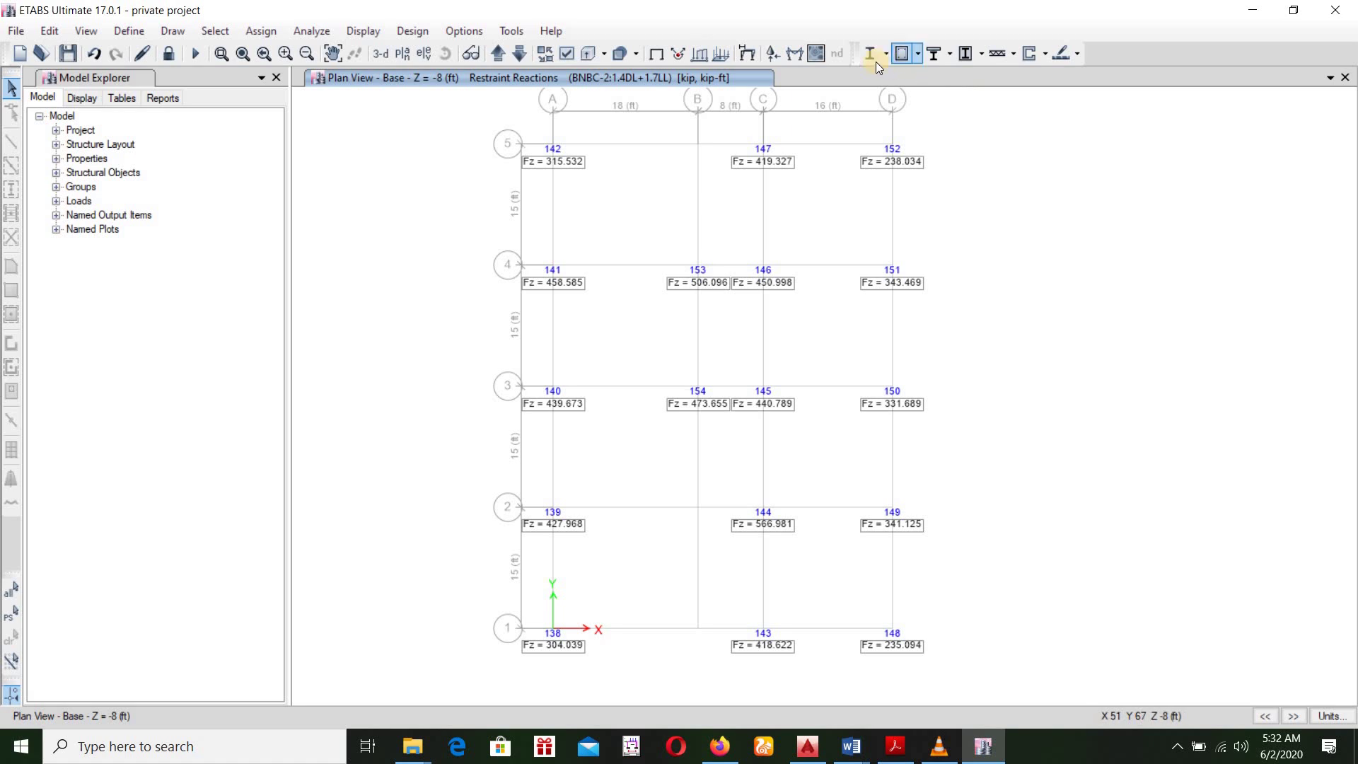
Step: Rerun the concrete frame design check and show the longitudinal reinforcing on elevation view A
{"action": "left_click", "coordinate": [897, 57]}
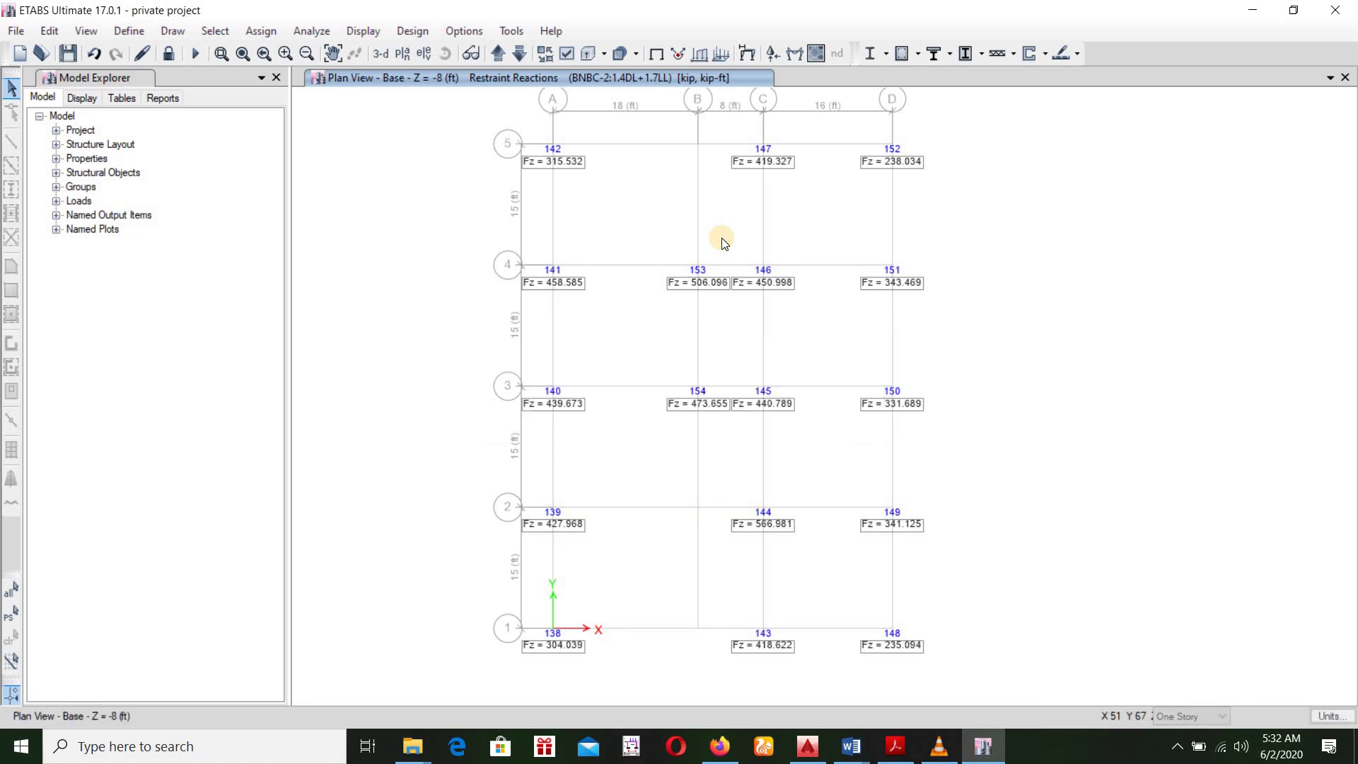
{"action": "left_click", "coordinate": [420, 55]}
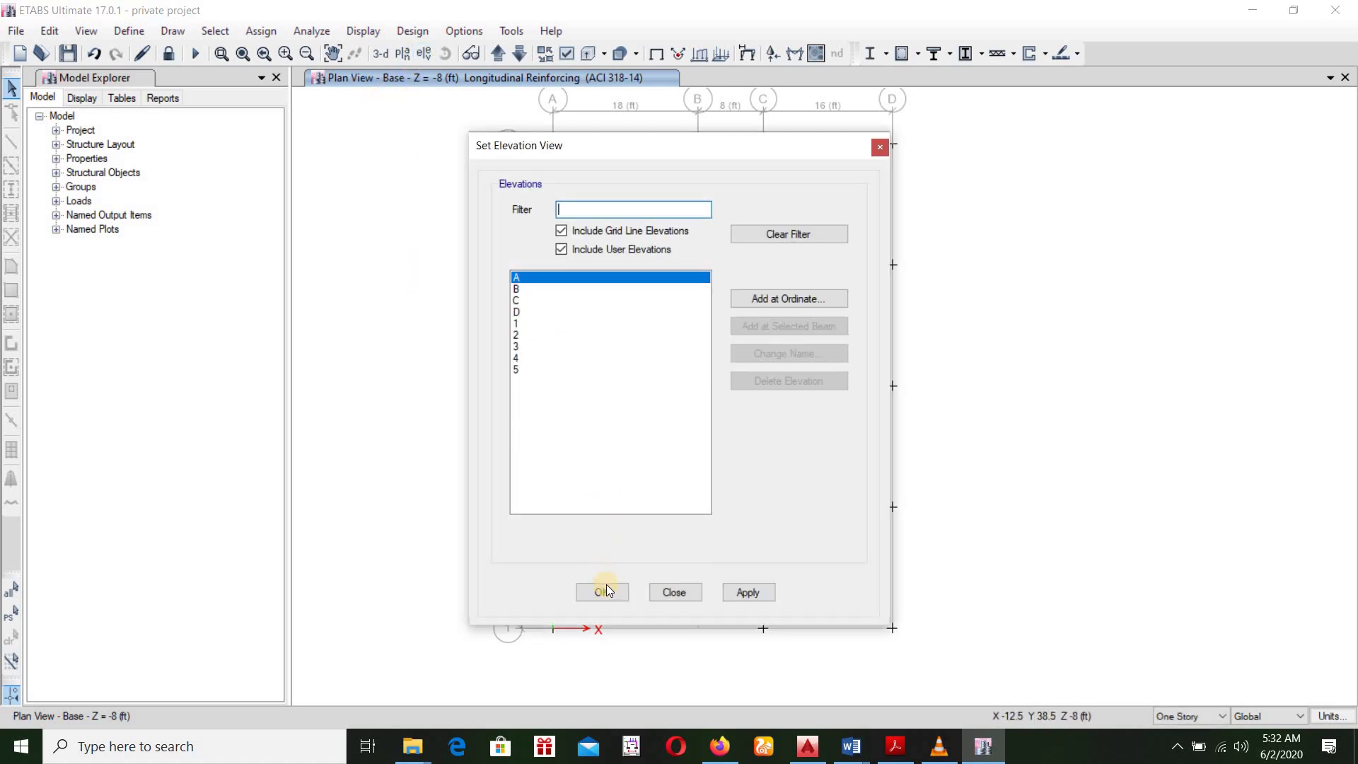
{"action": "left_click", "coordinate": [606, 589]}
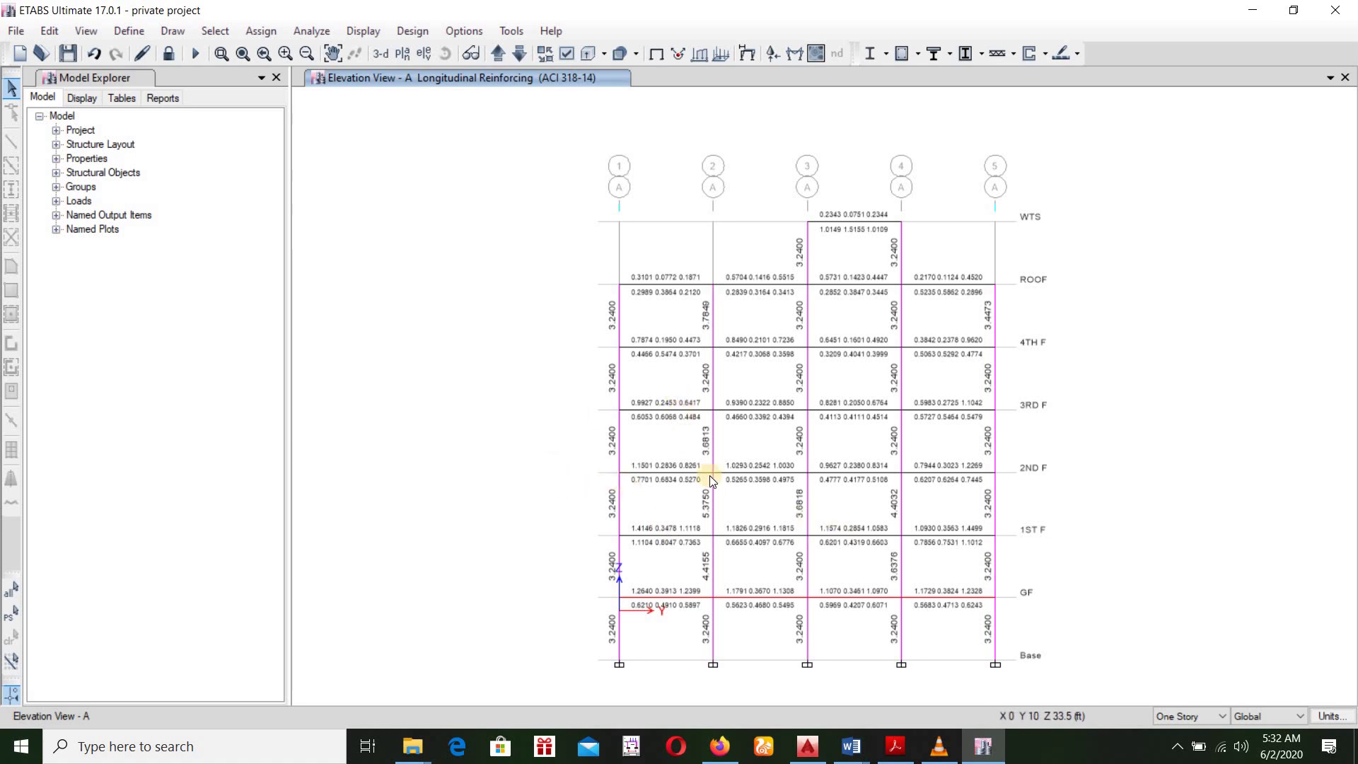
Step: Examine the design details summary of the GF beam between grids 1 and 2 on elevation A, including its overstress note, and close it
{"action": "mouse_move", "coordinate": [681, 390]}
{"action": "right_click", "coordinate": [694, 598]}
{"action": "left_click", "coordinate": [700, 517]}
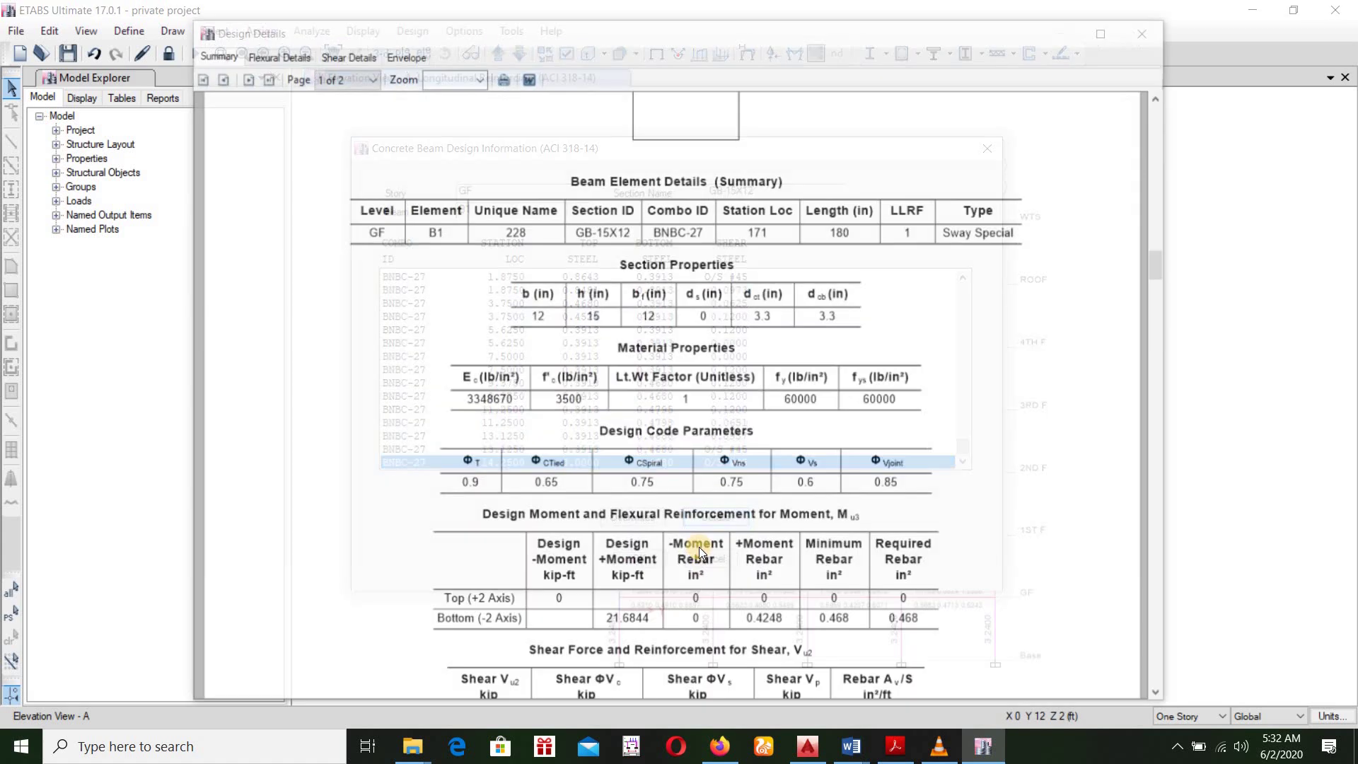
{"action": "scroll", "coordinate": [694, 515], "scroll_direction": "down", "scroll_amount": 6}
{"action": "scroll", "coordinate": [694, 512], "scroll_direction": "down", "scroll_amount": 5}
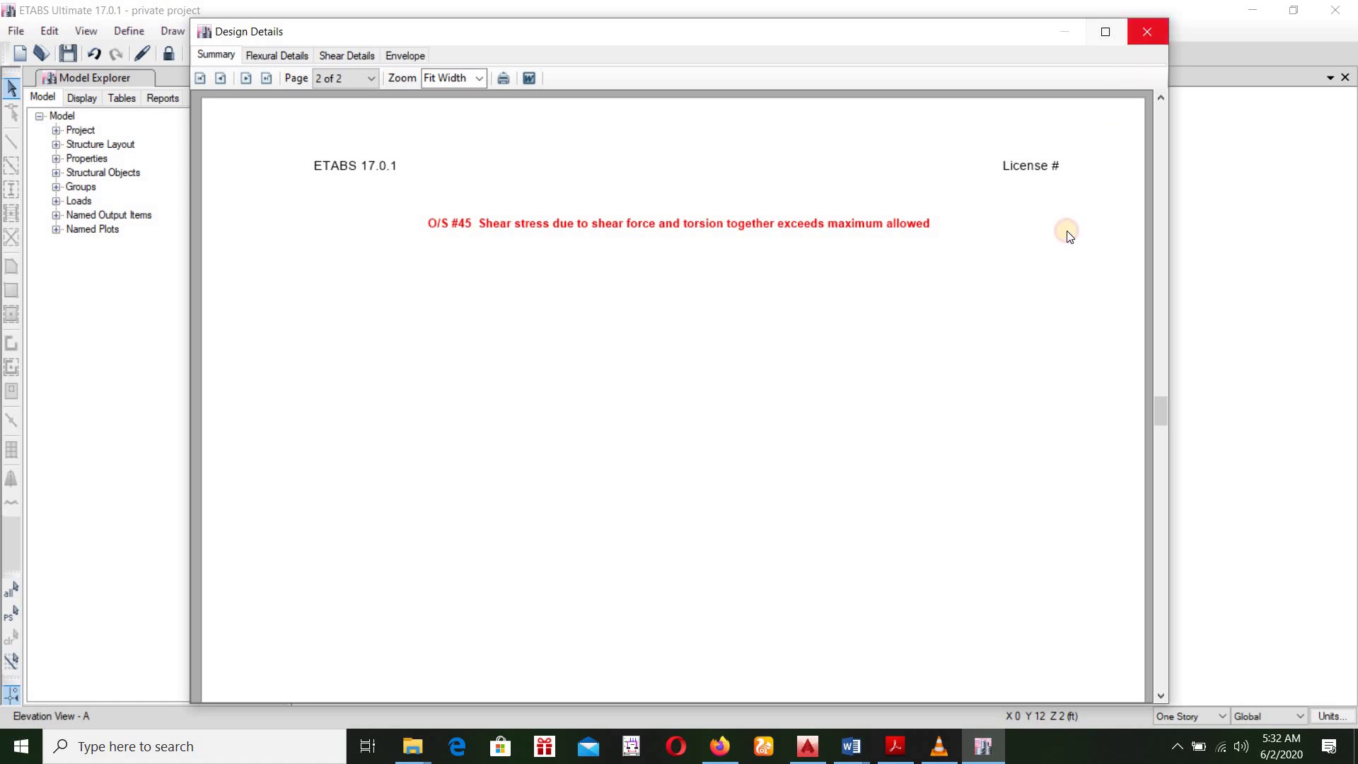
{"action": "key", "text": "Escape"}
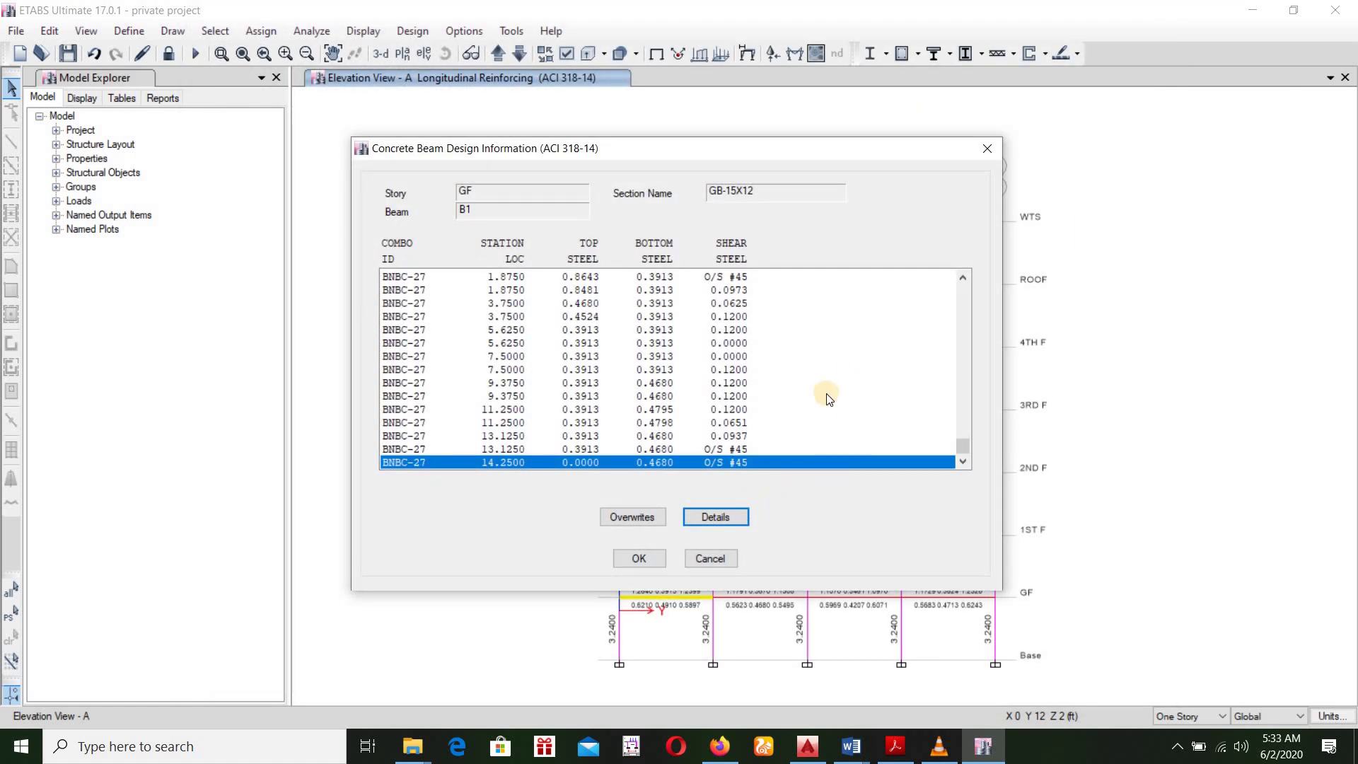
{"action": "key", "text": "Escape"}
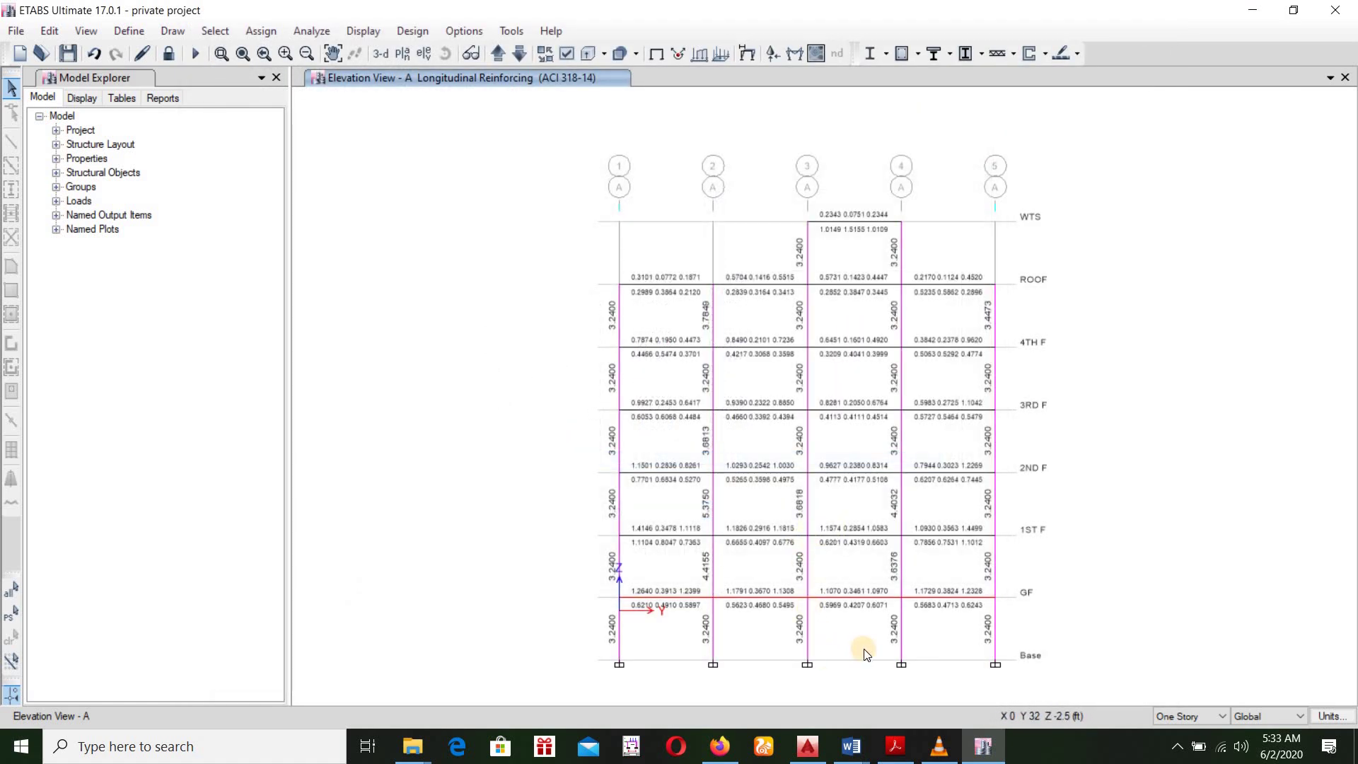
Step: Set the Consider Torsion design overwrite to No for the GF grade beam between grids 1 and 2 on elevation A
{"action": "scroll", "coordinate": [863, 648], "scroll_direction": "up", "scroll_amount": 5}
{"action": "scroll", "coordinate": [990, 566], "scroll_direction": "down", "scroll_amount": 5}
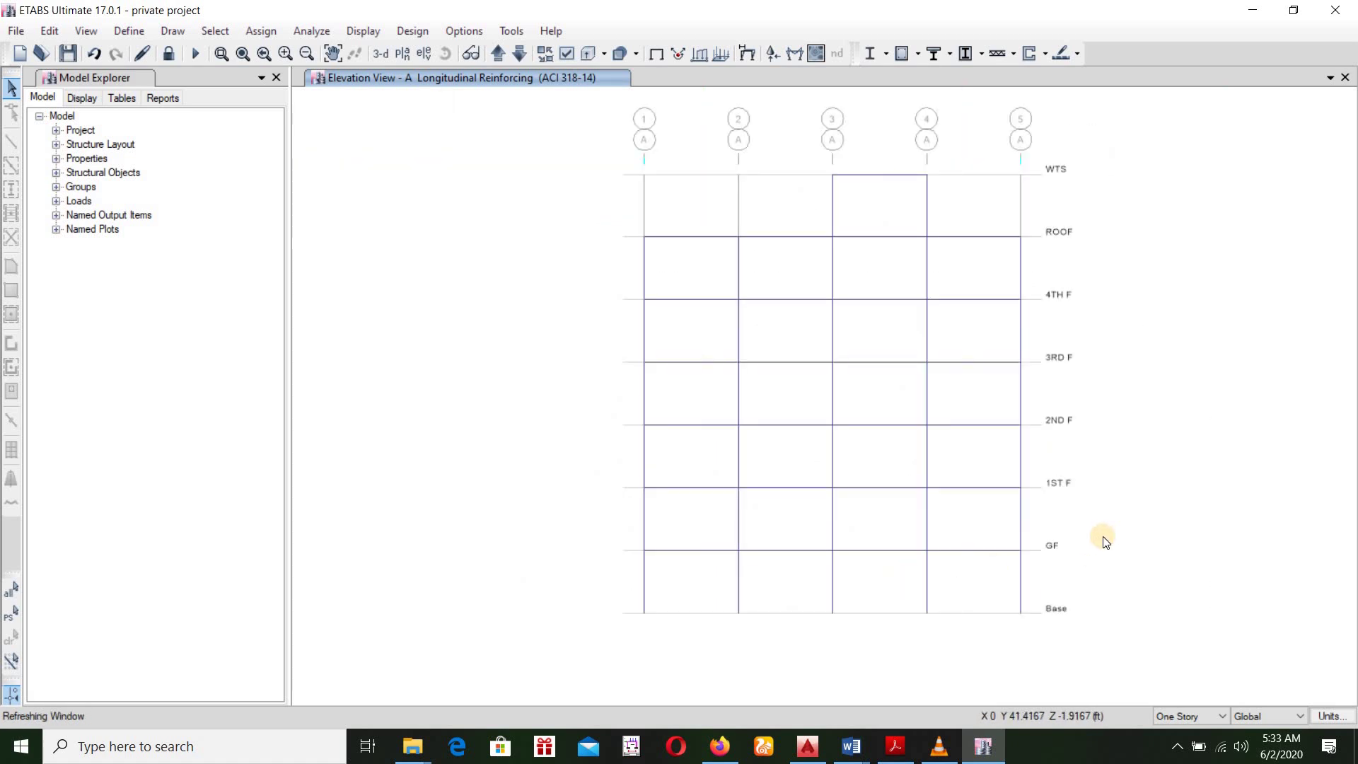
{"action": "scroll", "coordinate": [722, 355], "scroll_direction": "up", "scroll_amount": 5}
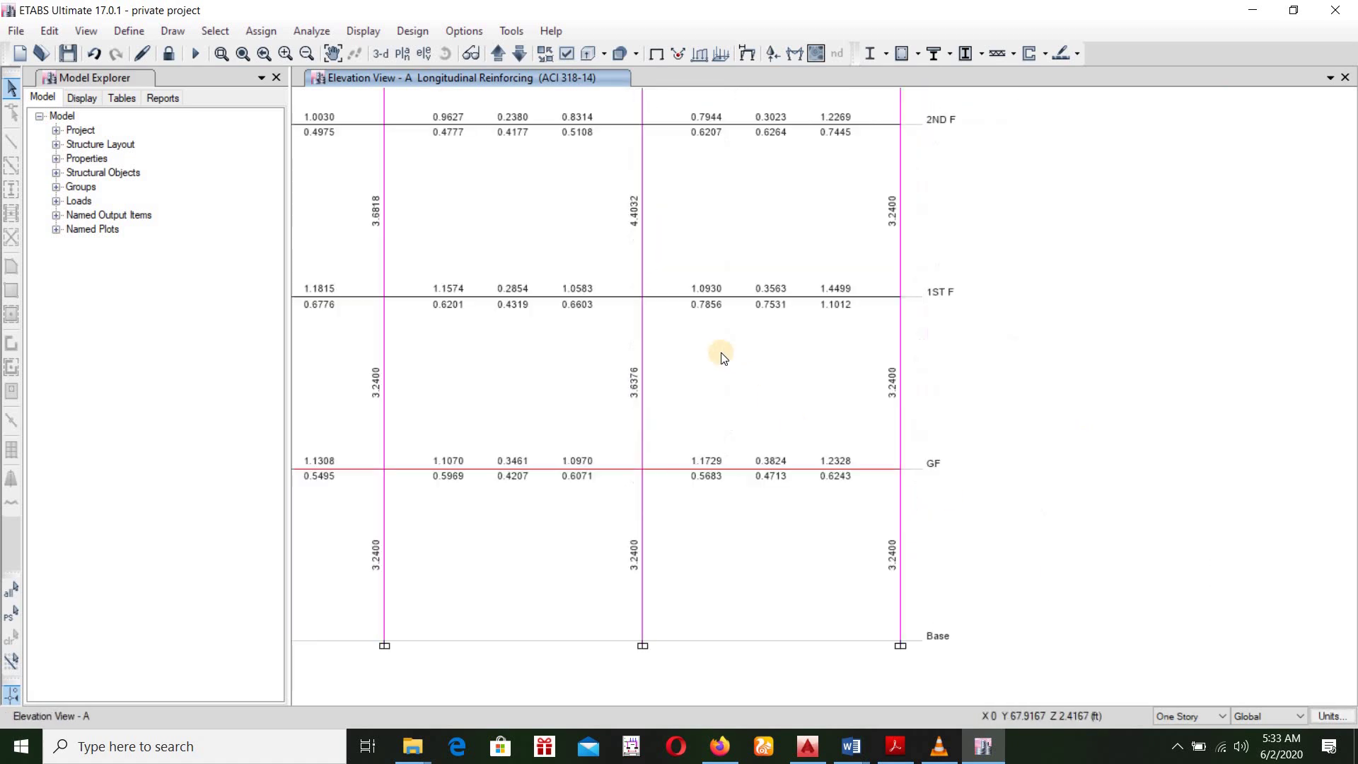
{"action": "middle_click_drag", "start_coordinate": [930, 357], "coordinate": [1161, 434]}
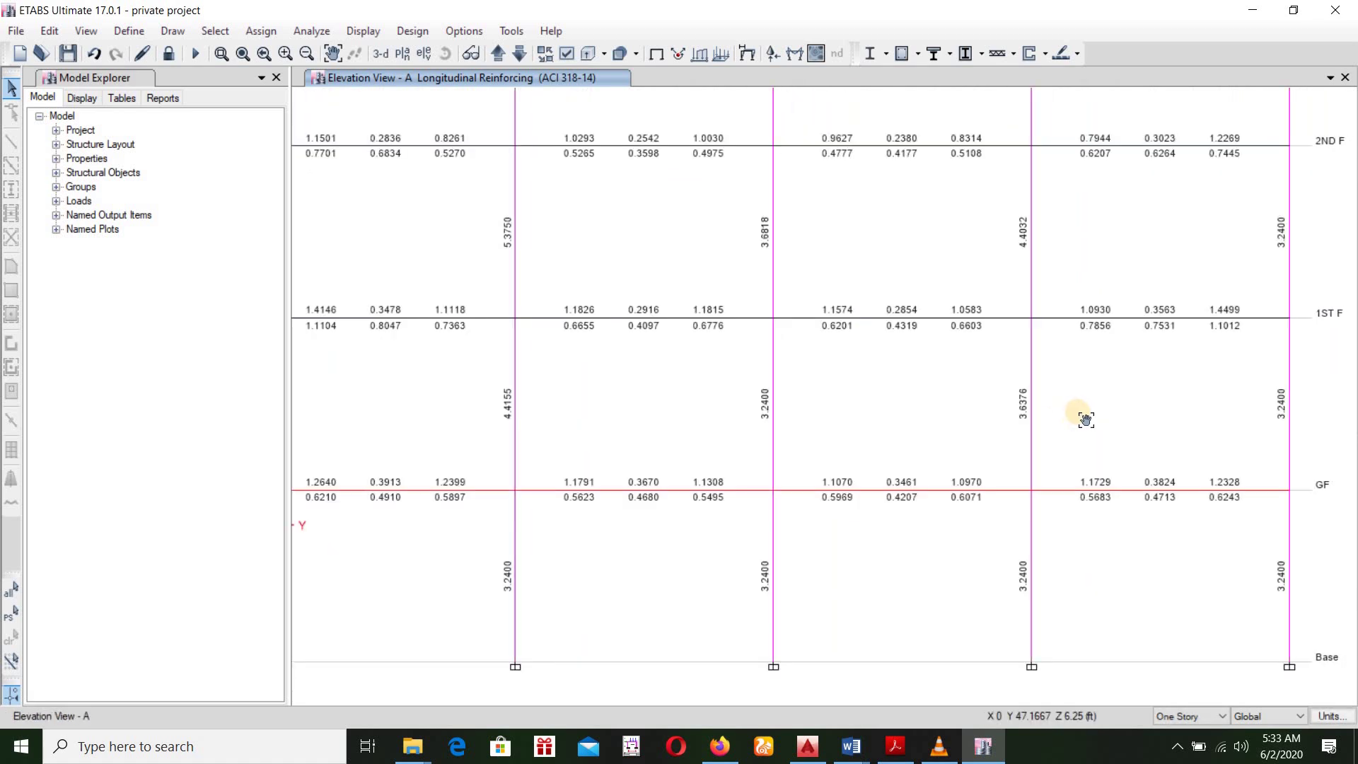
{"action": "right_click", "coordinate": [404, 485]}
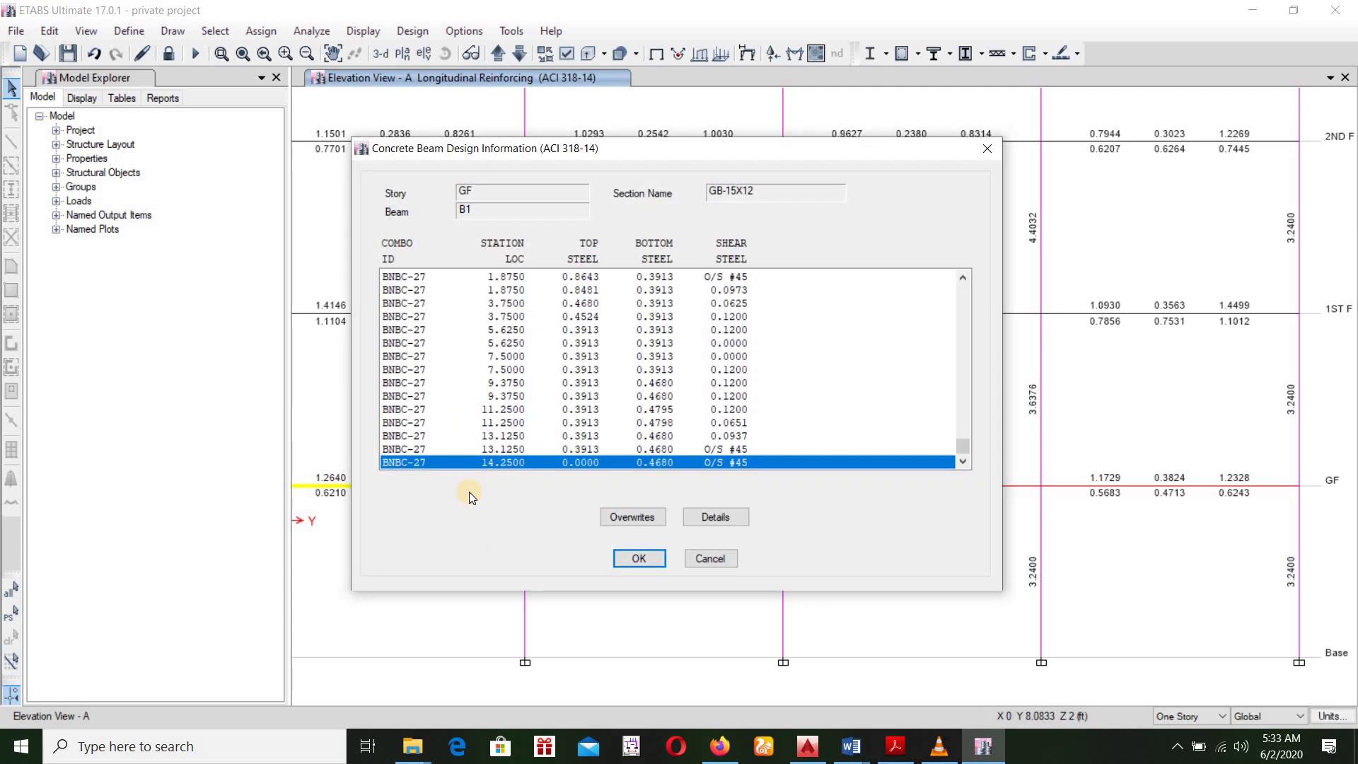
{"action": "left_click", "coordinate": [617, 517]}
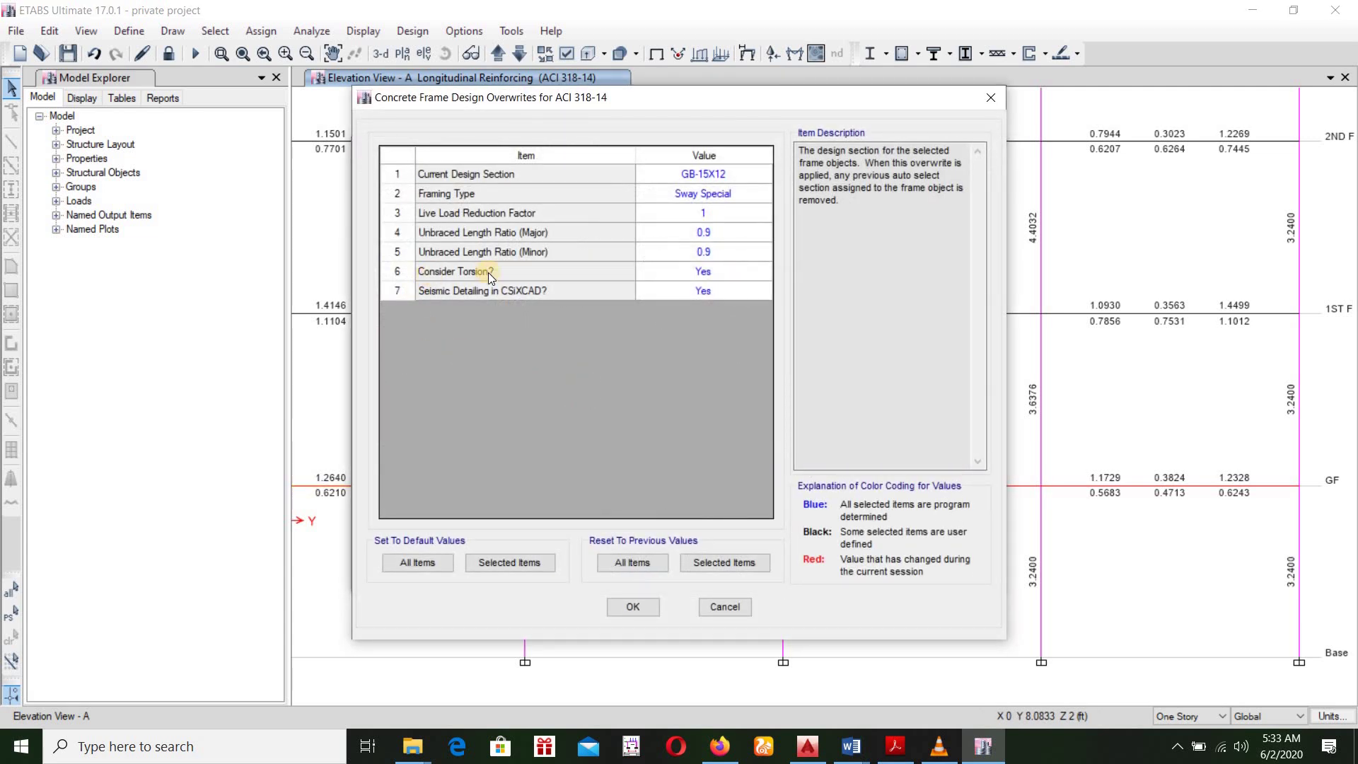
{"action": "left_click", "coordinate": [745, 275]}
{"action": "left_click", "coordinate": [764, 273]}
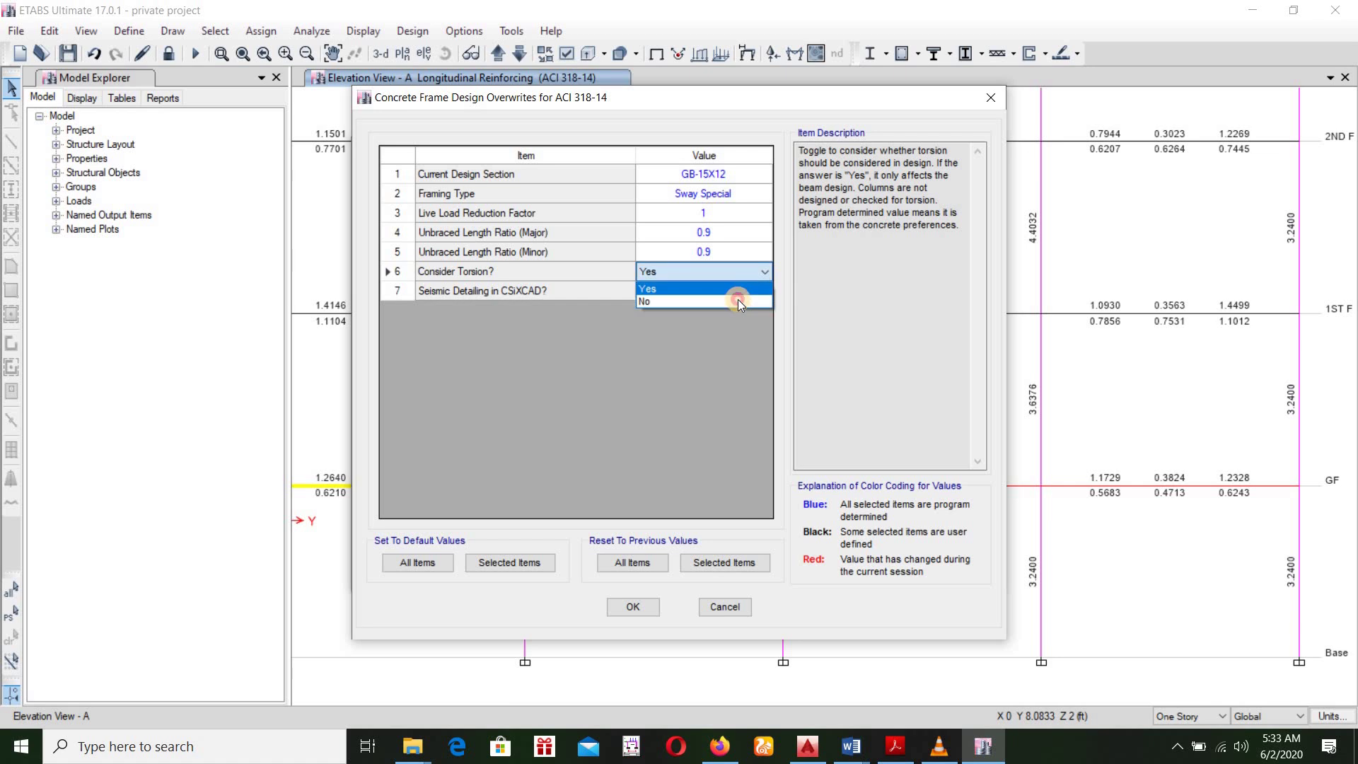
{"action": "left_click", "coordinate": [737, 299]}
{"action": "left_click", "coordinate": [632, 605]}
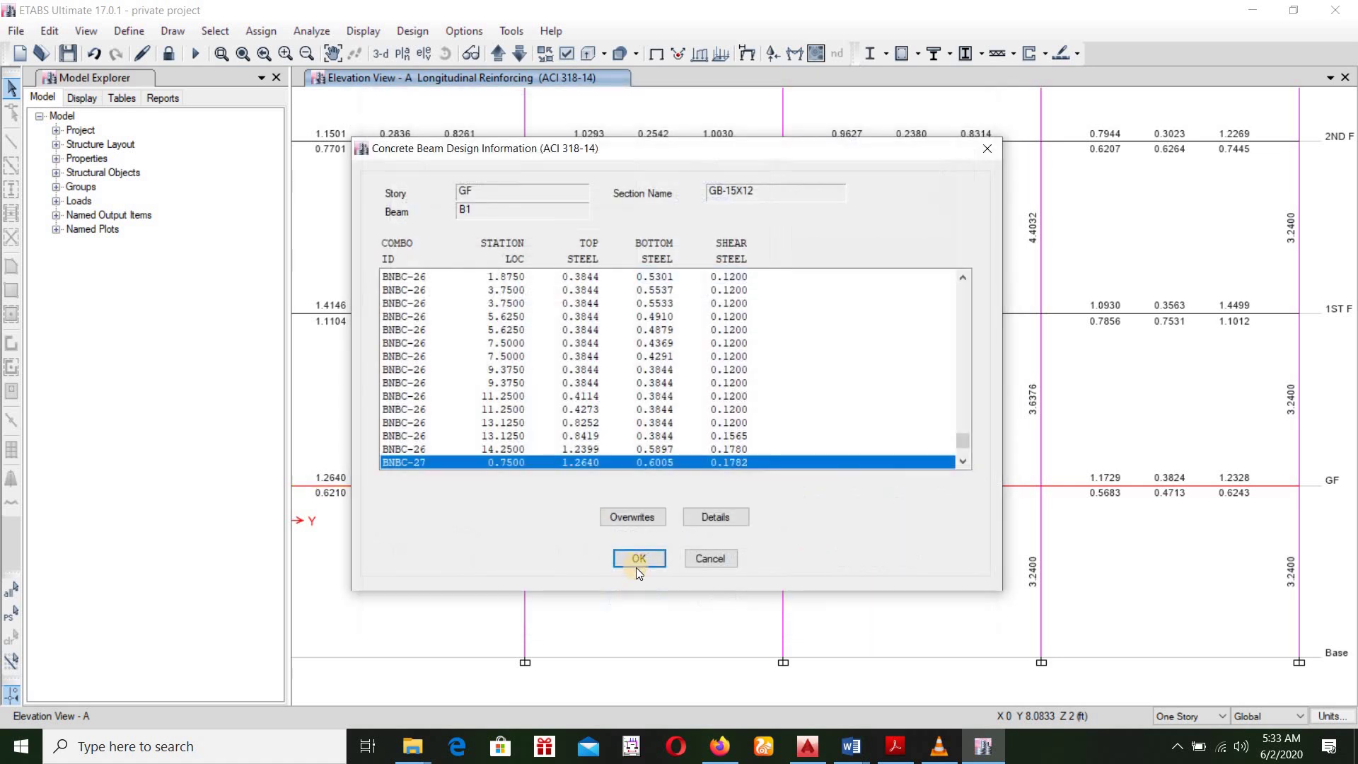
{"action": "left_click", "coordinate": [638, 558]}
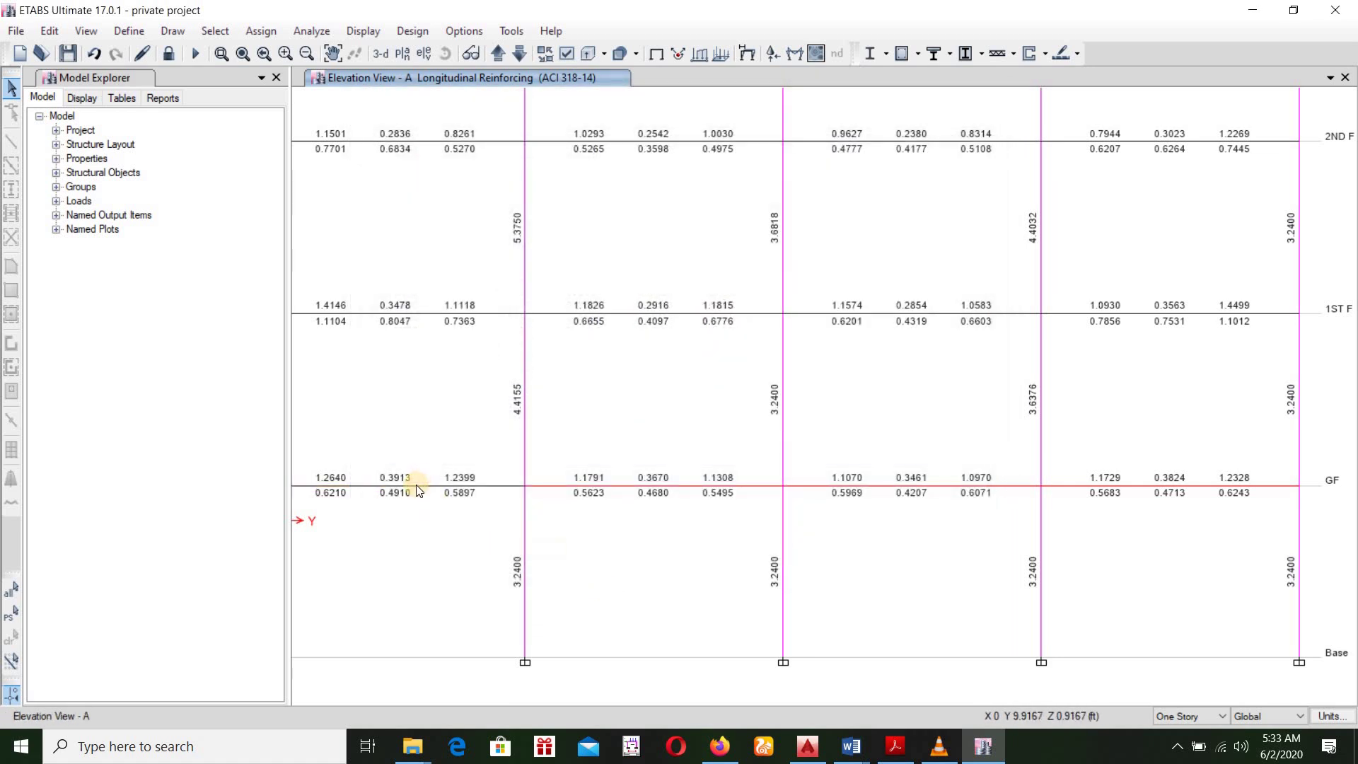
Step: Examine the flexural and shear reinforcement in the design details of the GF beam between grids 1 and 2, and close them
{"action": "right_click", "coordinate": [417, 488]}
{"action": "left_click", "coordinate": [737, 518]}
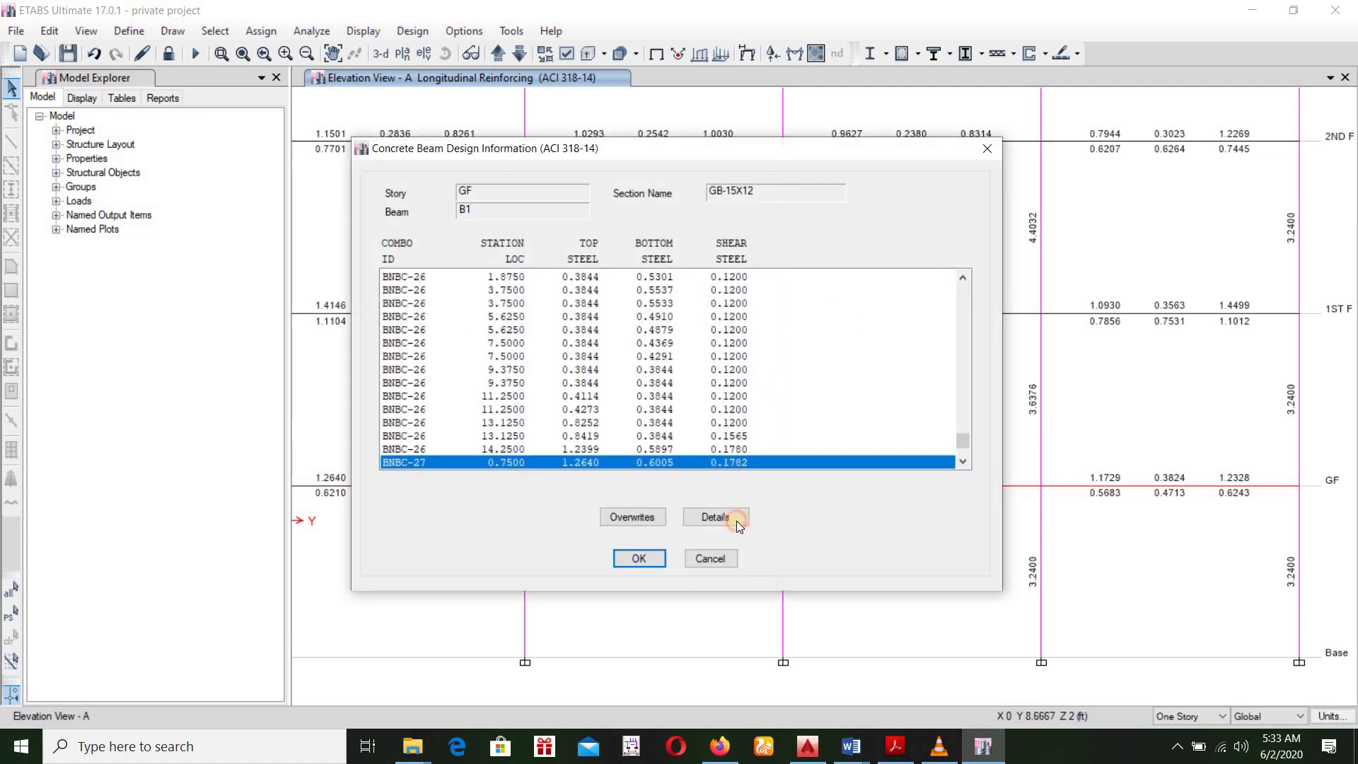
{"action": "scroll", "coordinate": [707, 452], "scroll_direction": "down", "scroll_amount": 6}
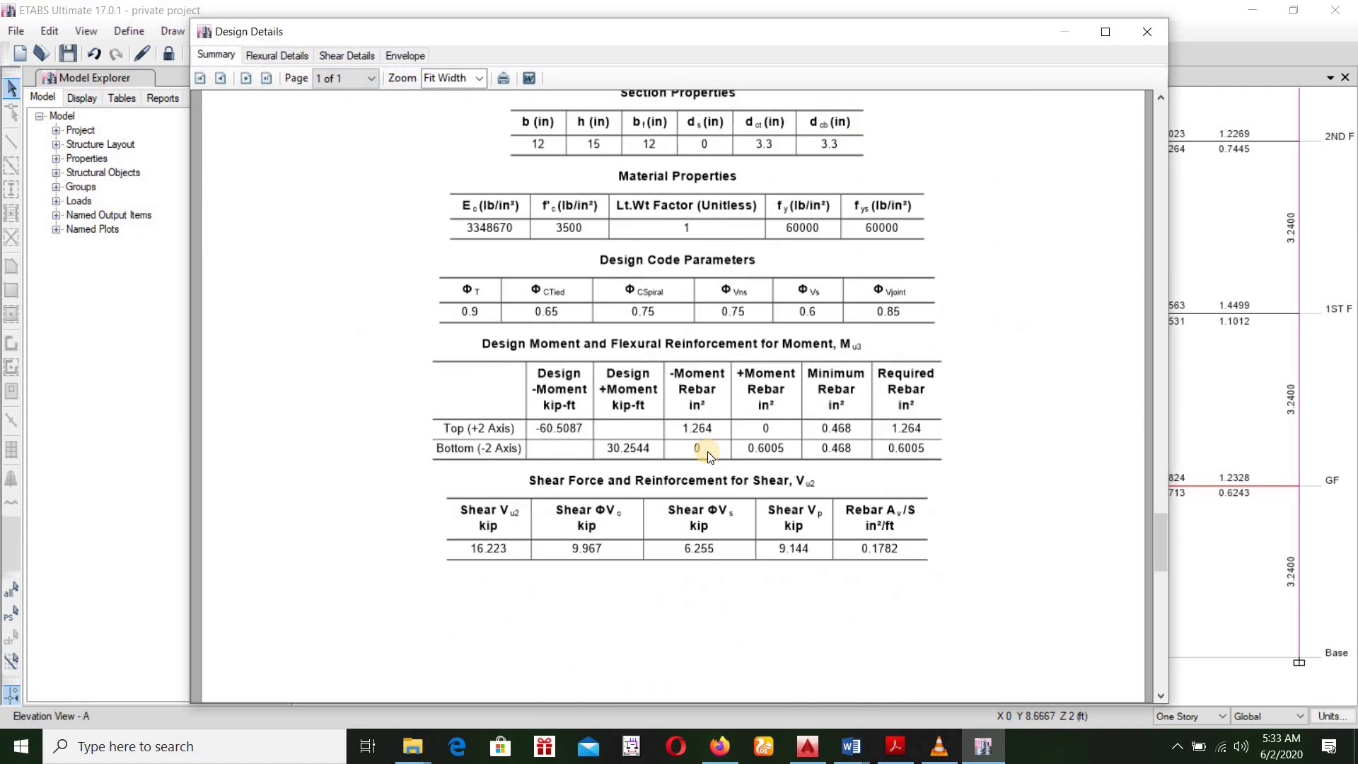
{"action": "key", "text": "Escape"}
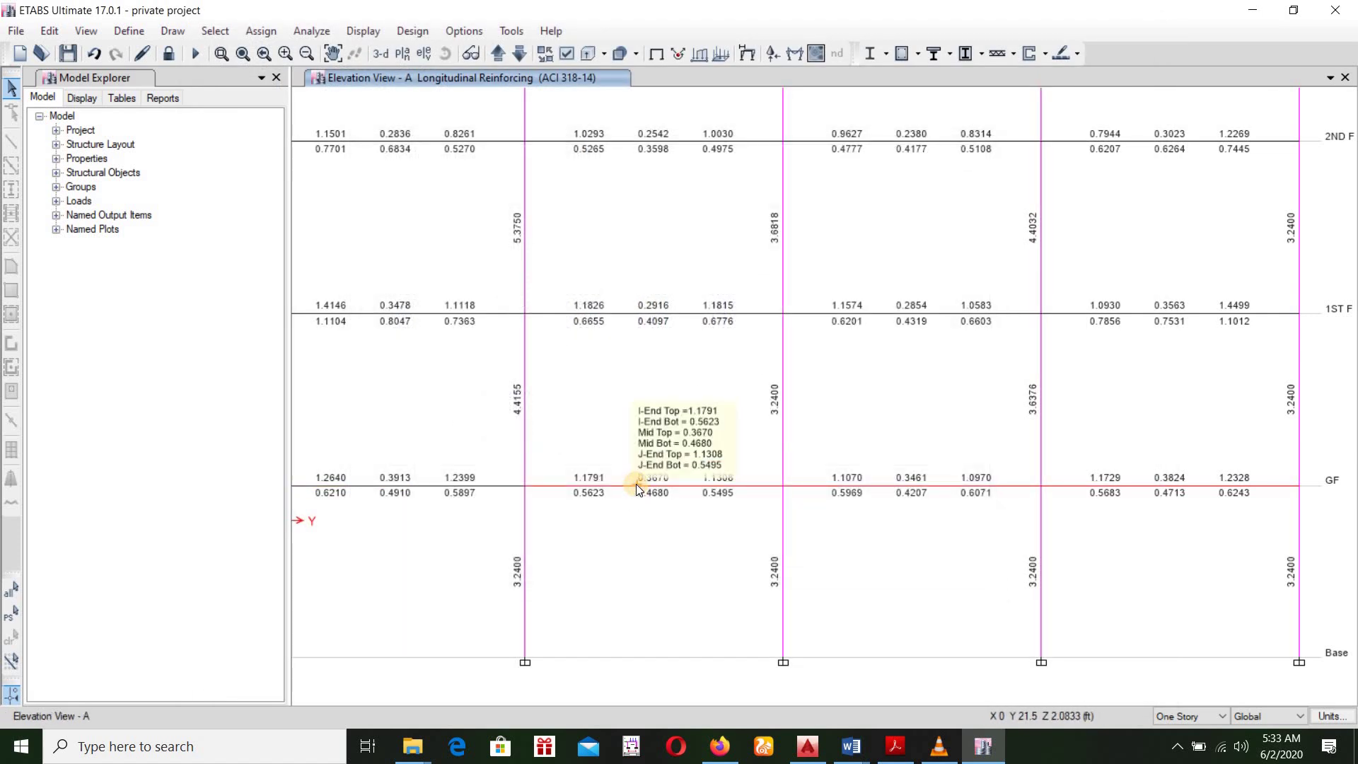
Step: Set Consider Torsion to No in the design overwrites of the GF beam between grids 2 and 3 on elevation A
{"action": "right_click", "coordinate": [635, 483]}
{"action": "left_click", "coordinate": [632, 516]}
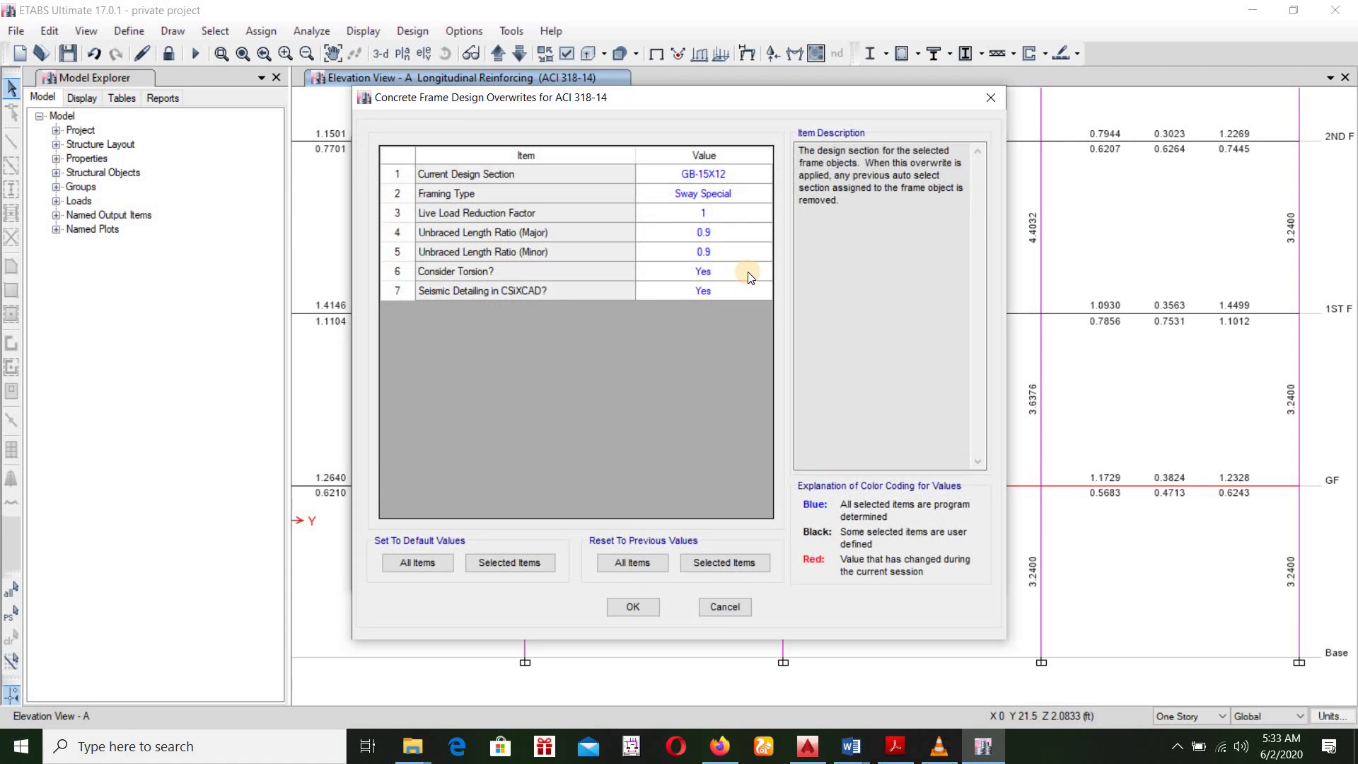
{"action": "left_click", "coordinate": [747, 272]}
{"action": "left_click", "coordinate": [742, 301]}
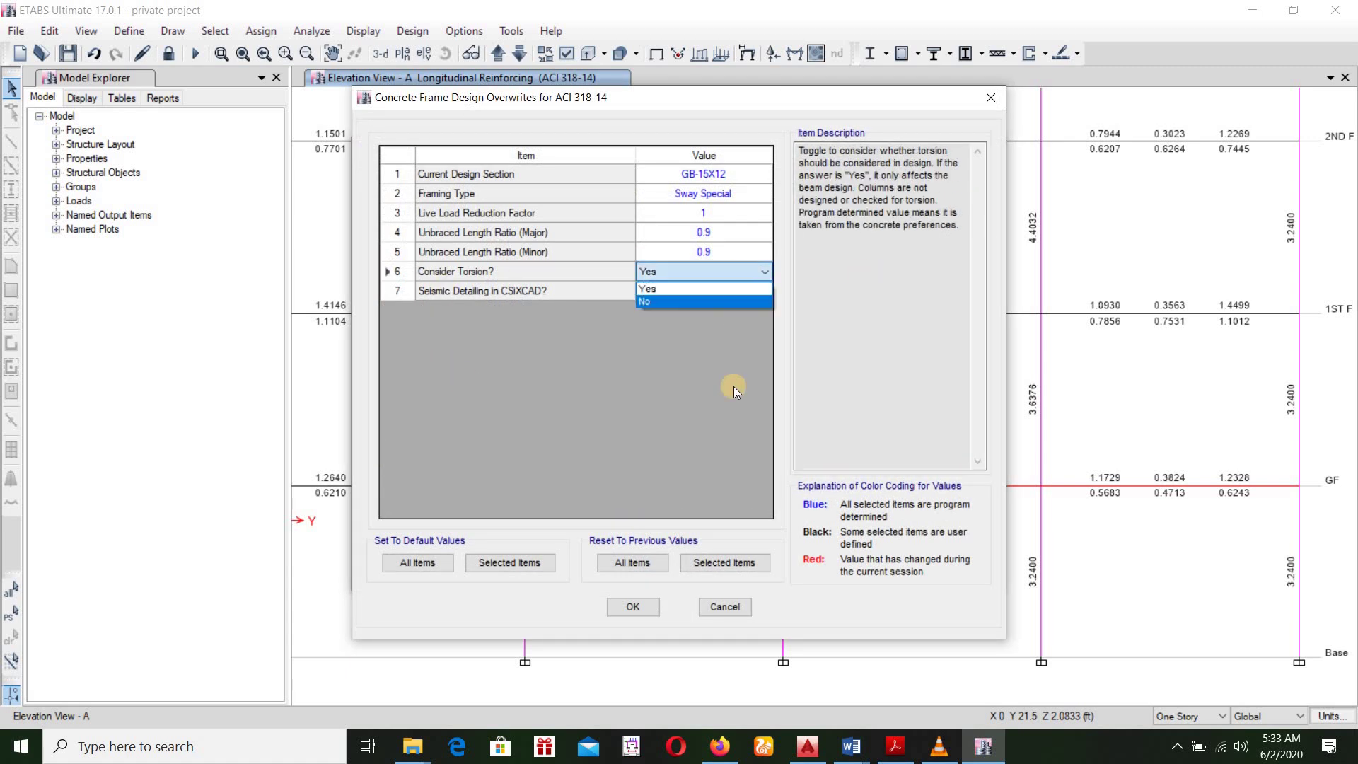
{"action": "left_click", "coordinate": [625, 612]}
{"action": "key", "text": "Return"}
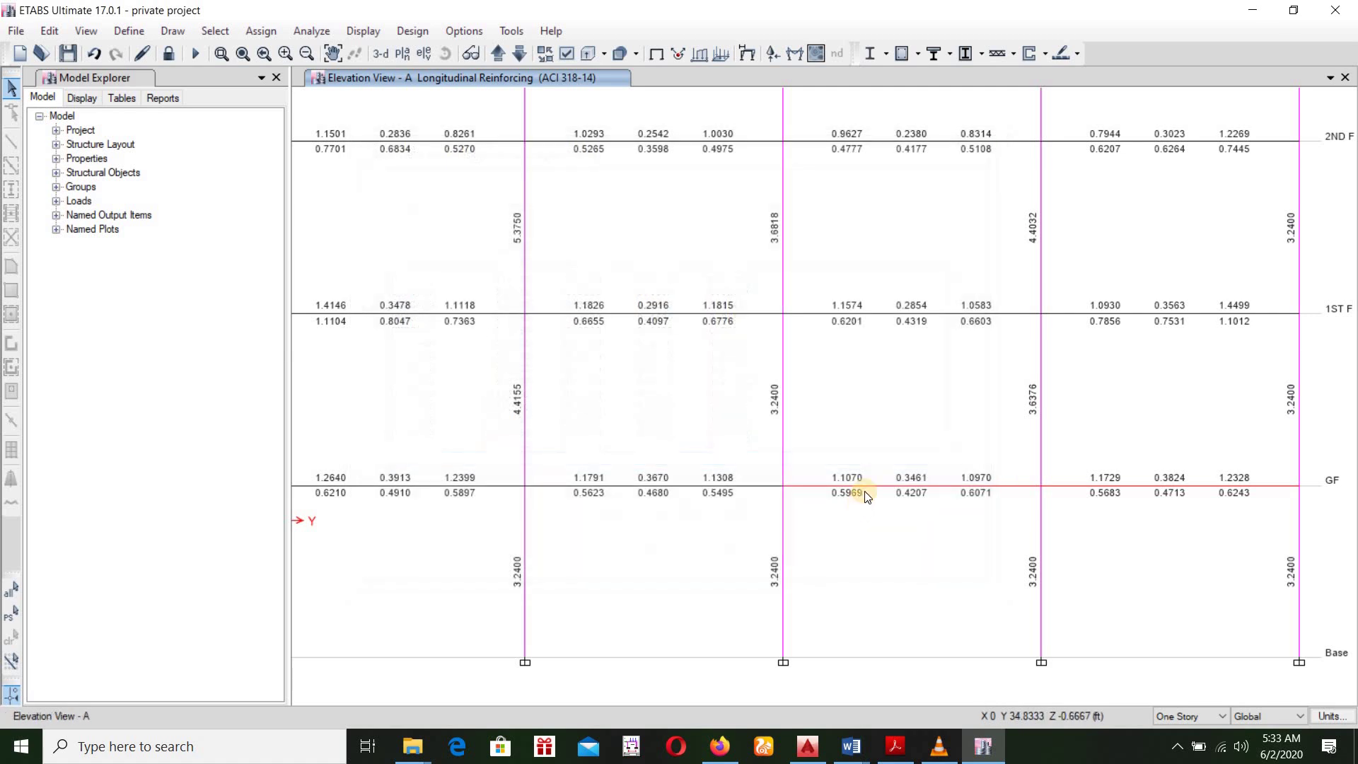
Step: Turn off torsion consideration in the design overwrites of the GF beam between grids 3 and 4 on elevation A
{"action": "right_click", "coordinate": [867, 488]}
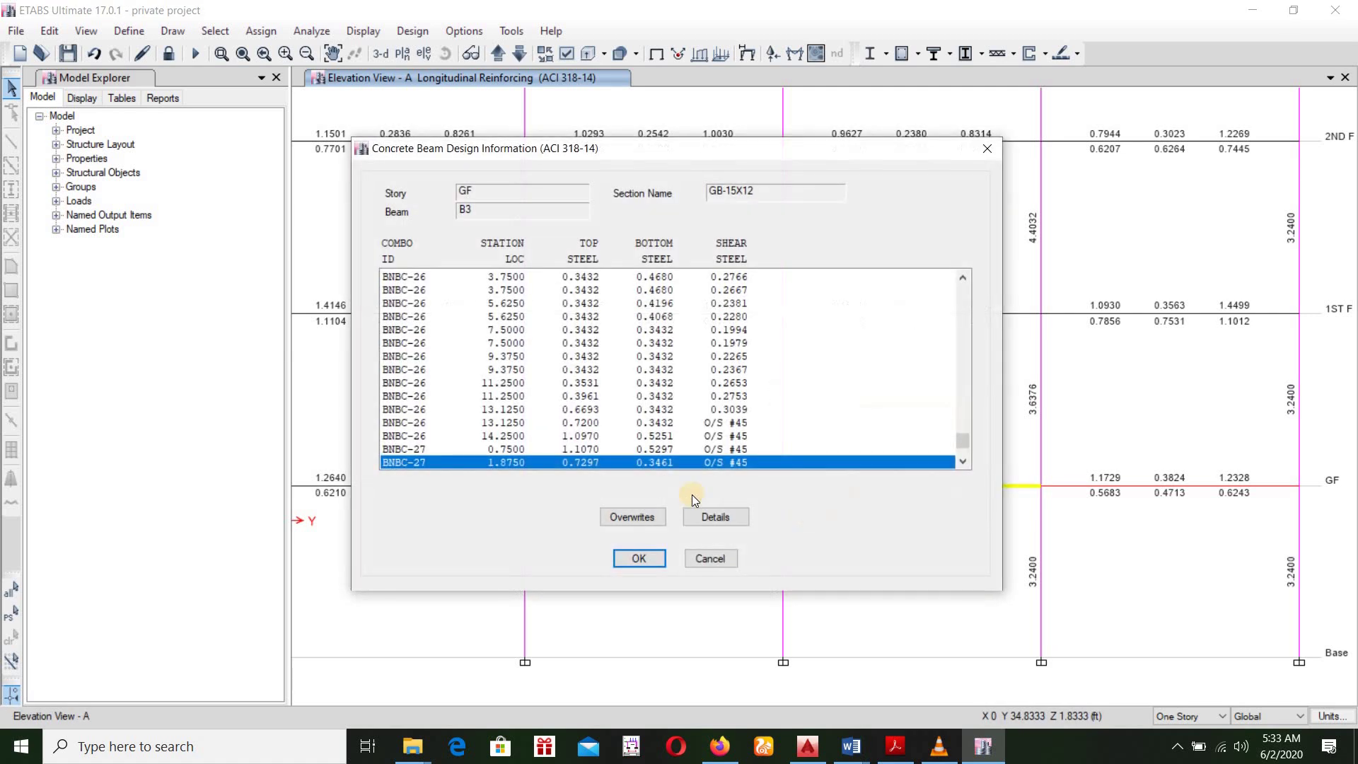
{"action": "left_click", "coordinate": [648, 516]}
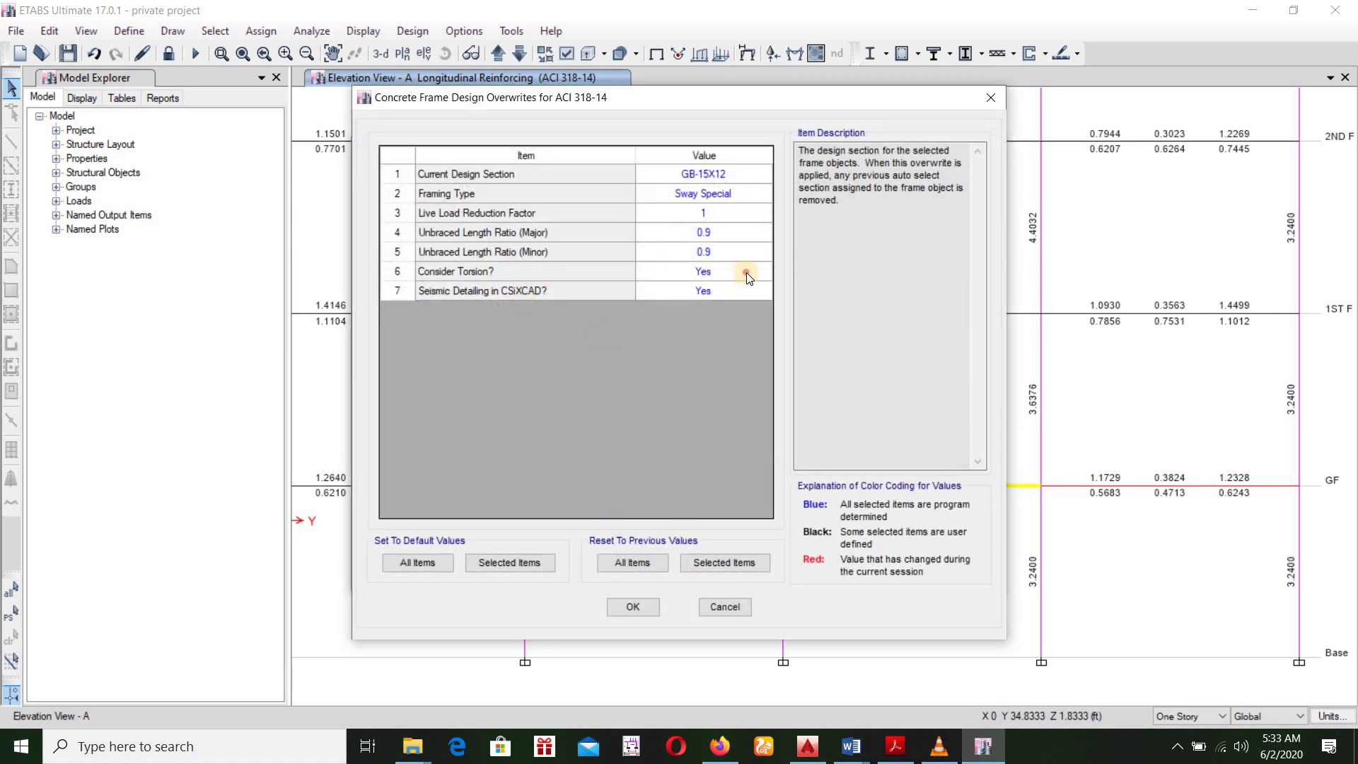
{"action": "left_click", "coordinate": [746, 277]}
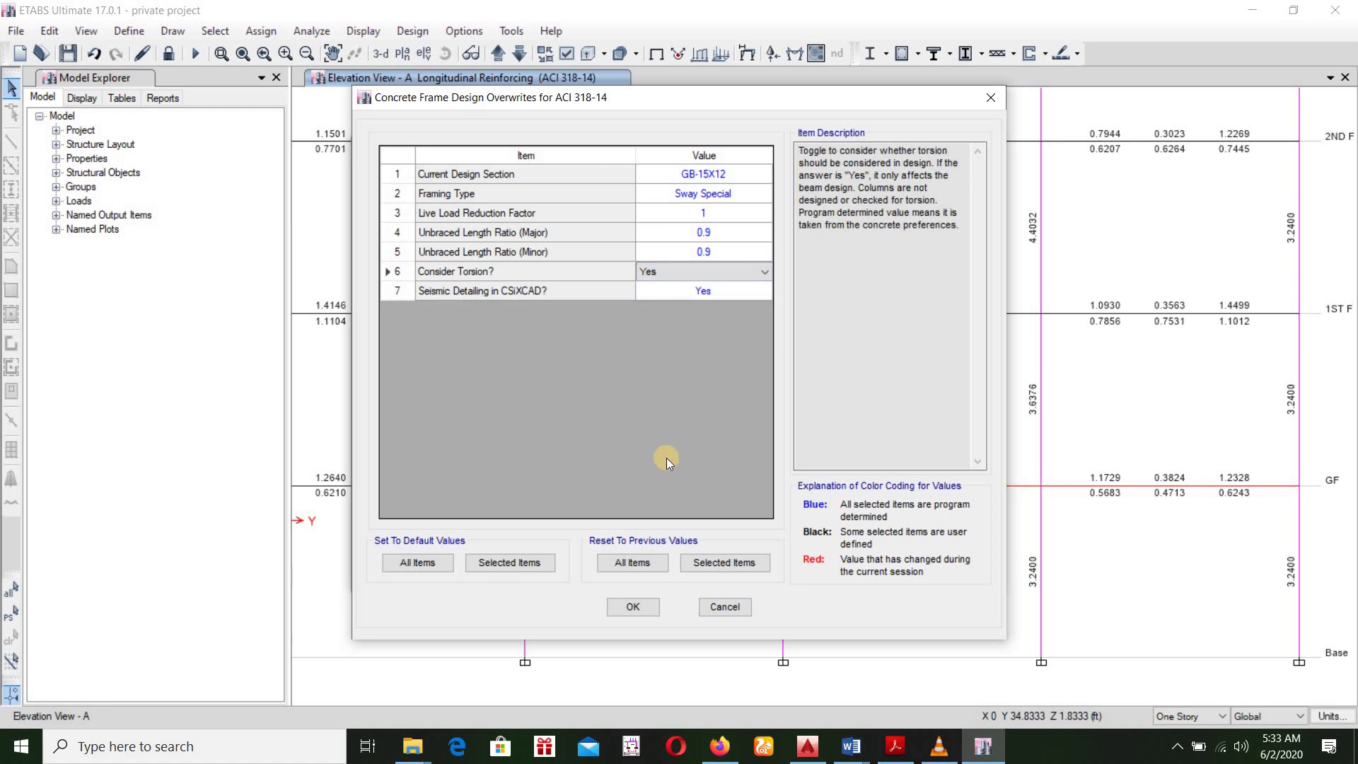
{"action": "left_click", "coordinate": [754, 272]}
{"action": "left_click", "coordinate": [744, 295]}
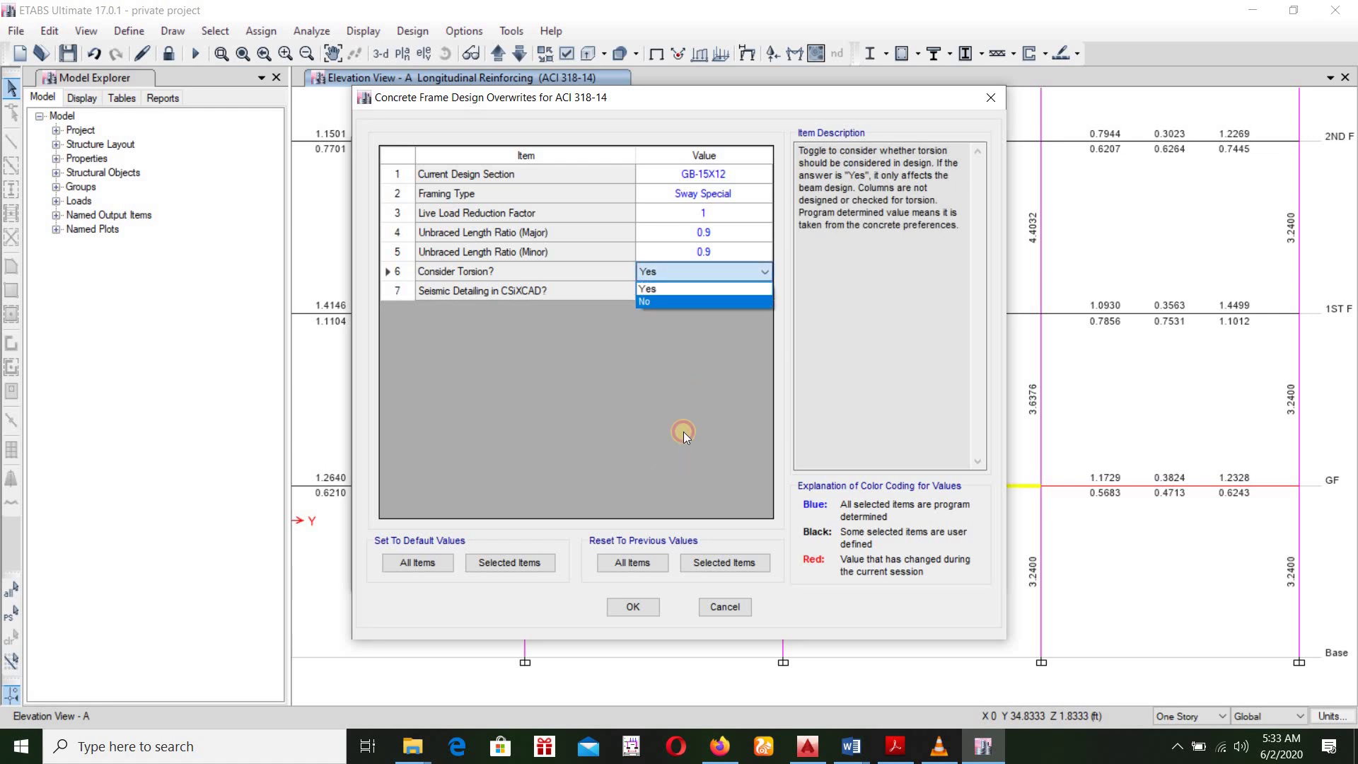
{"action": "left_click", "coordinate": [633, 607]}
{"action": "left_click", "coordinate": [643, 562]}
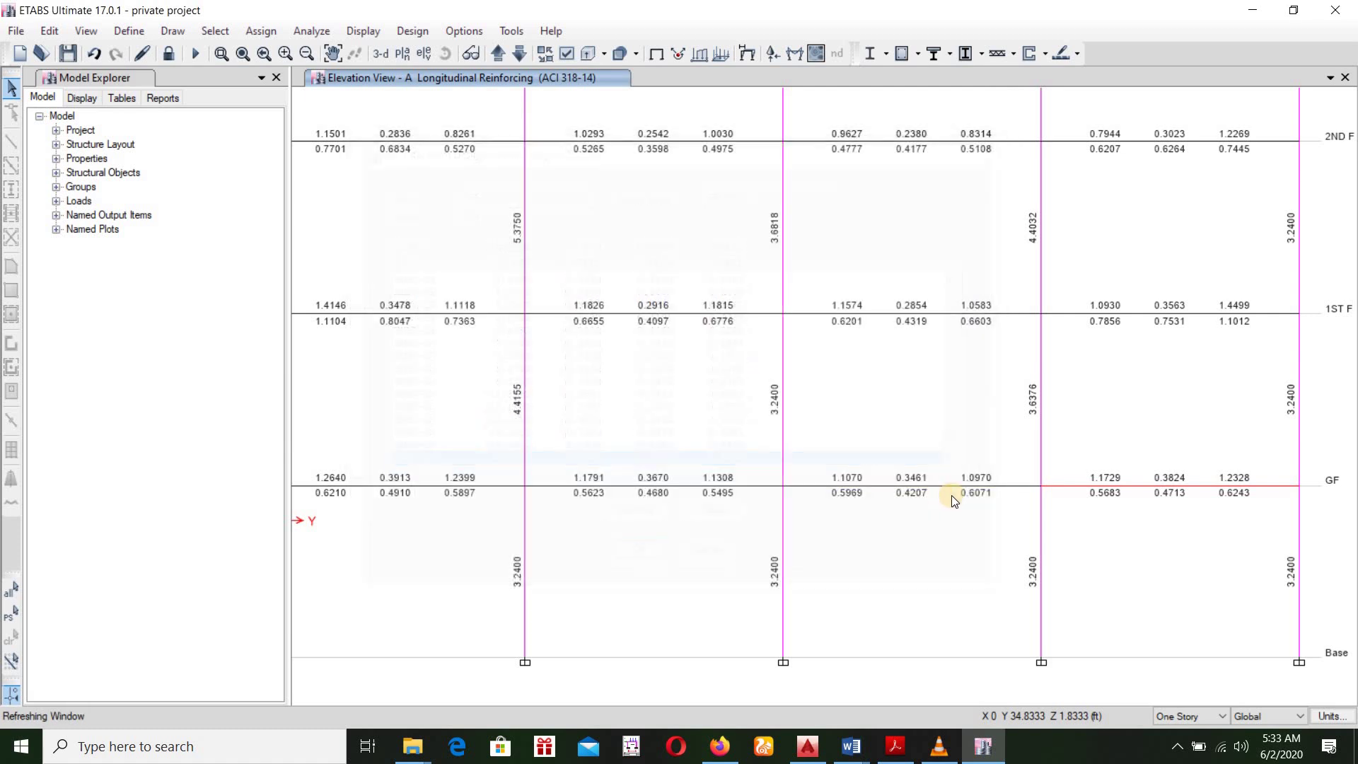
Step: Overwrite Consider Torsion with No for the GF beam between grids 4 and 5 on elevation A
{"action": "right_click", "coordinate": [1085, 486]}
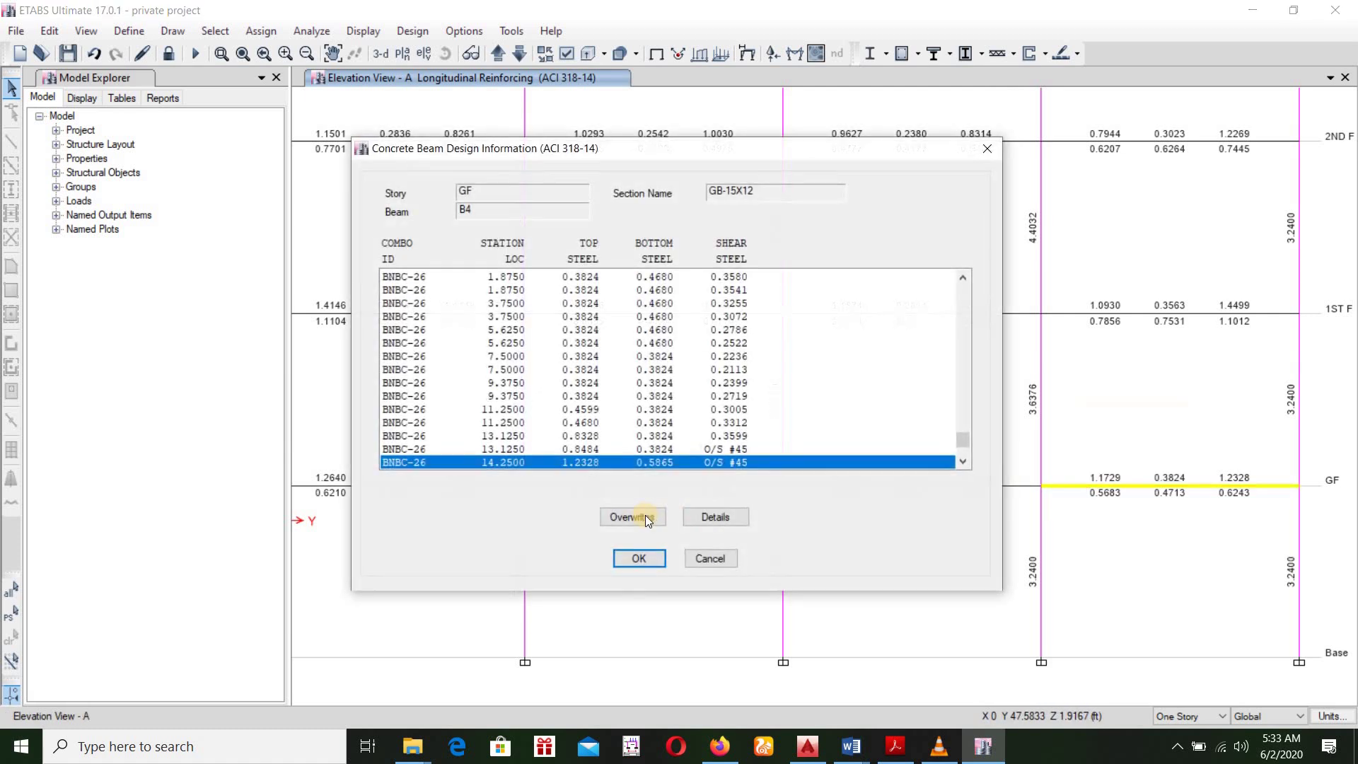
{"action": "left_click", "coordinate": [645, 516]}
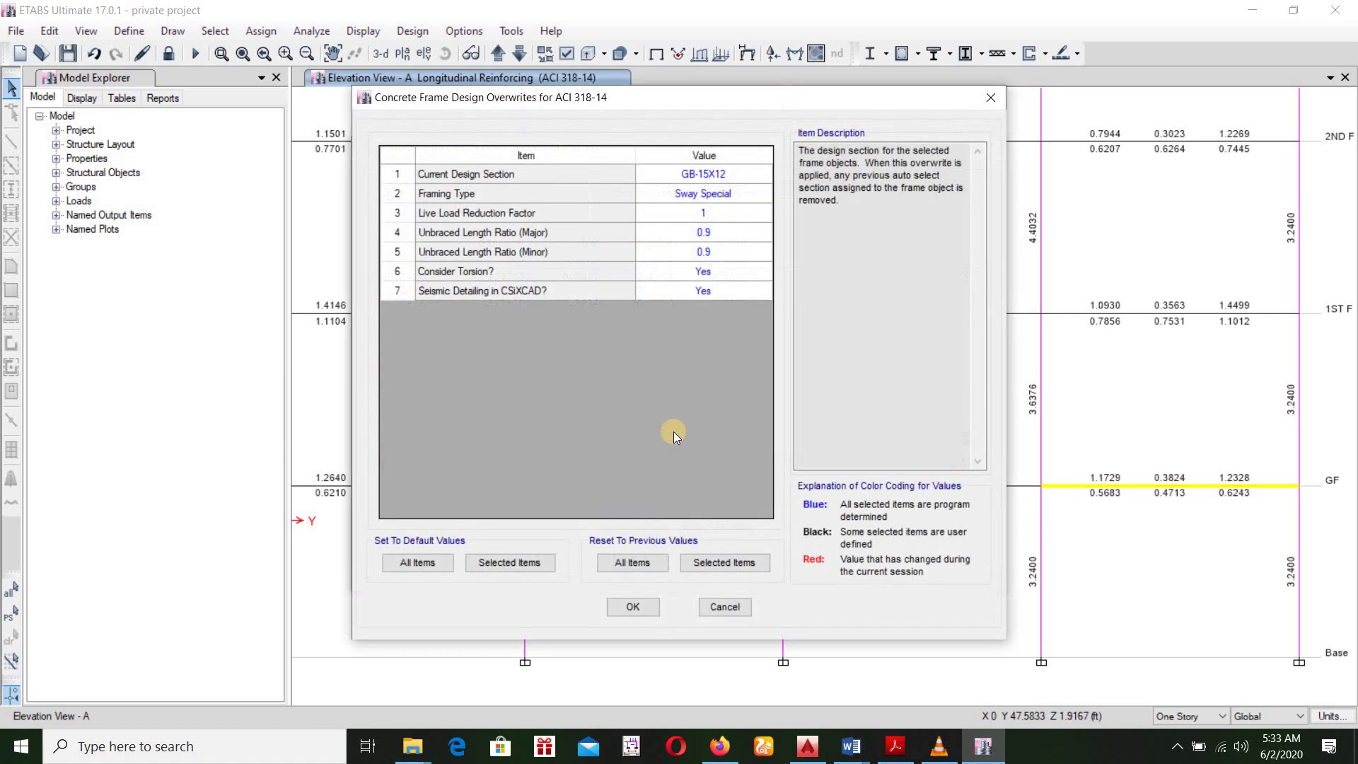
{"action": "left_click", "coordinate": [762, 271]}
{"action": "left_click", "coordinate": [742, 296]}
{"action": "left_click", "coordinate": [631, 606]}
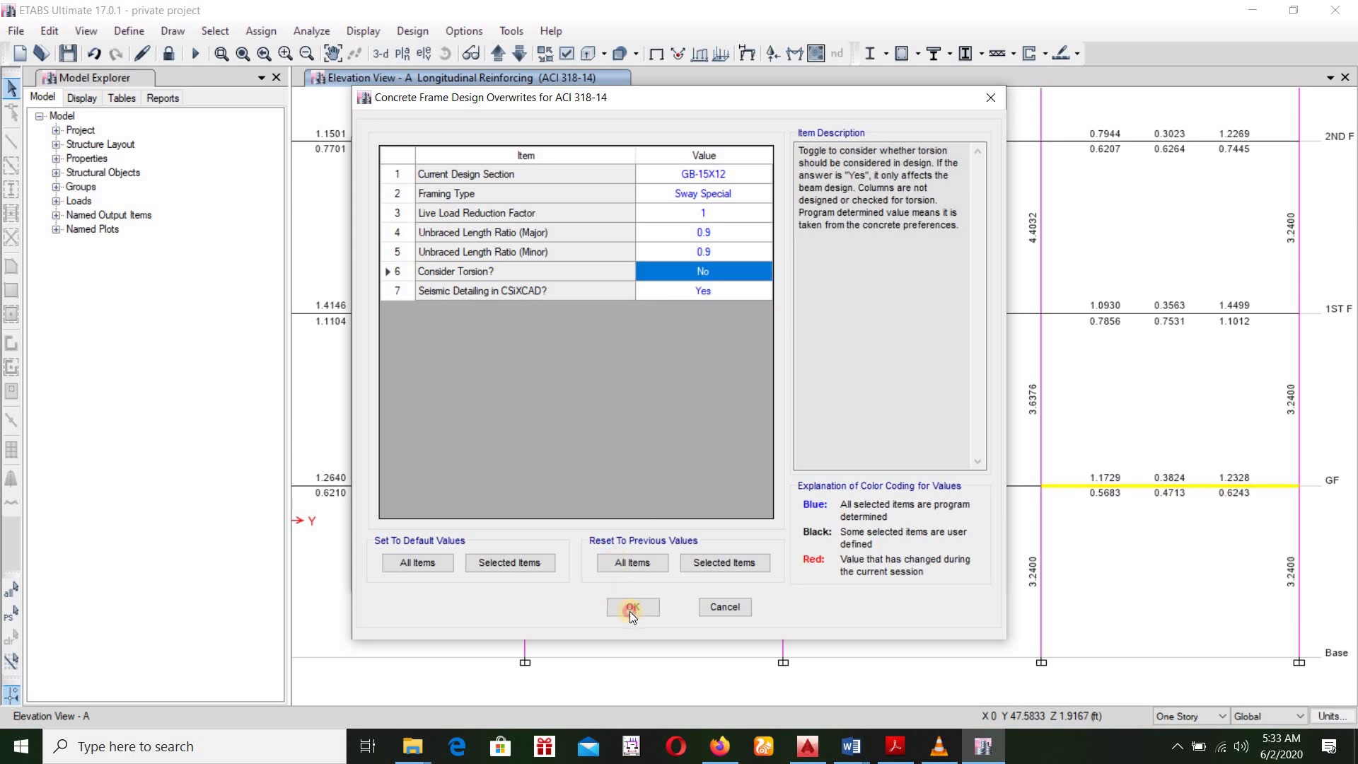
{"action": "left_click", "coordinate": [711, 562]}
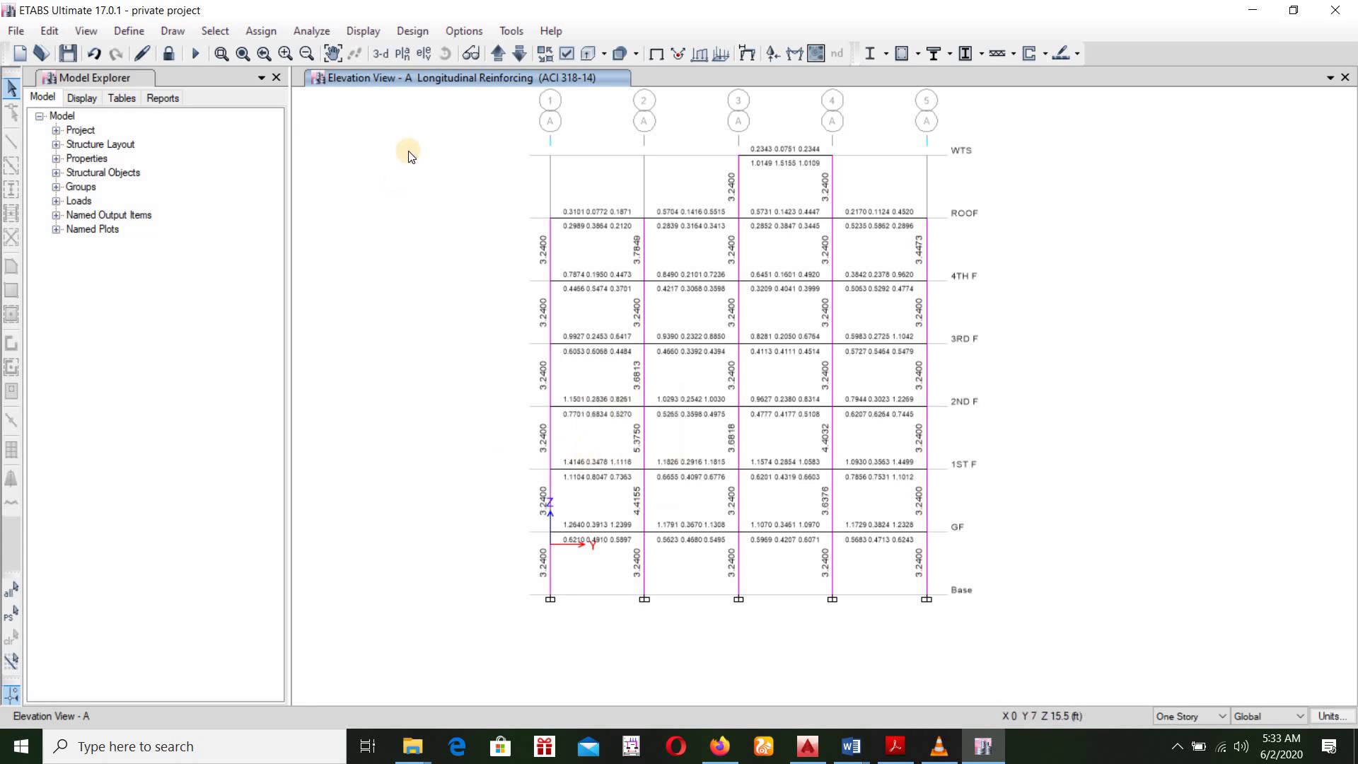
Step: Show elevation B and set Consider Torsion to No for its GF beam between grids 3 and 4
{"action": "left_click", "coordinate": [497, 54]}
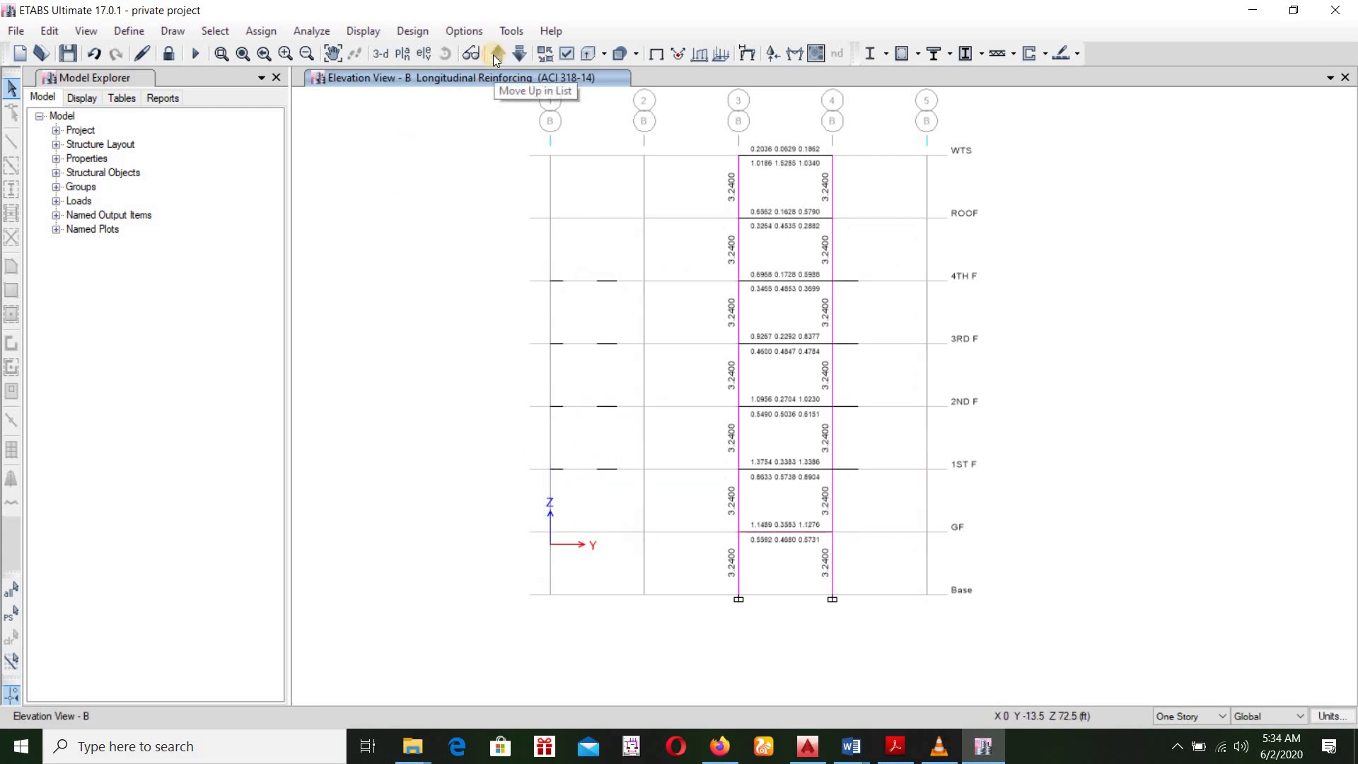
{"action": "right_click", "coordinate": [767, 532]}
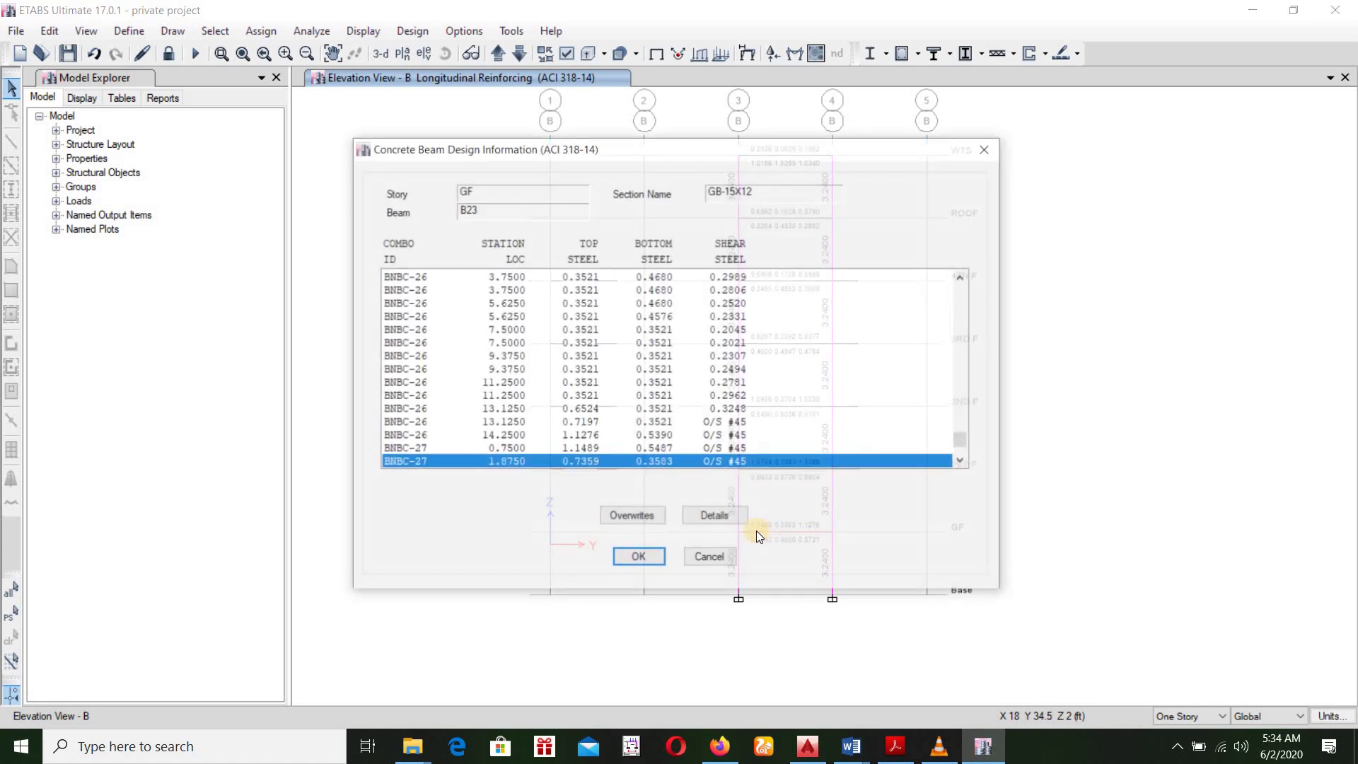
{"action": "left_click", "coordinate": [644, 521]}
{"action": "left_click", "coordinate": [747, 271]}
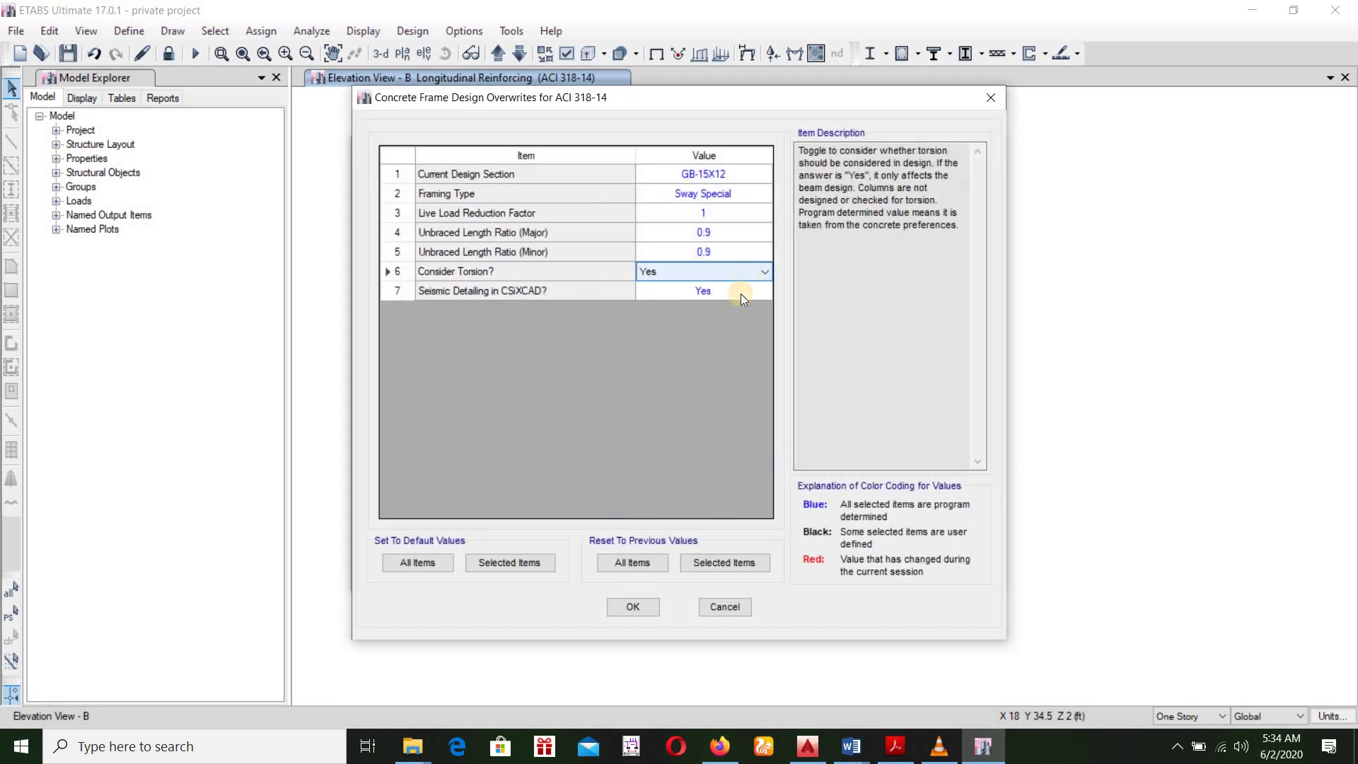
{"action": "left_click", "coordinate": [696, 302]}
{"action": "left_click", "coordinate": [633, 606]}
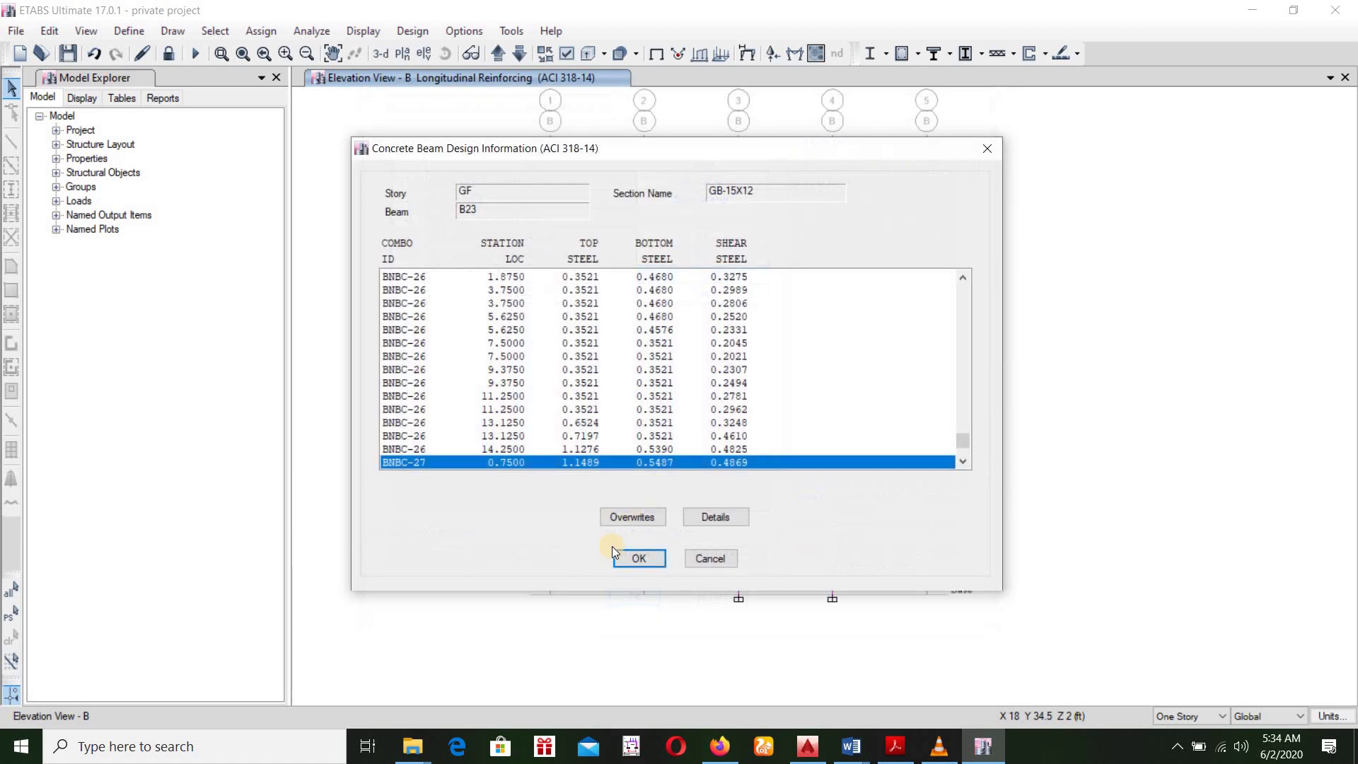
{"action": "left_click", "coordinate": [634, 558]}
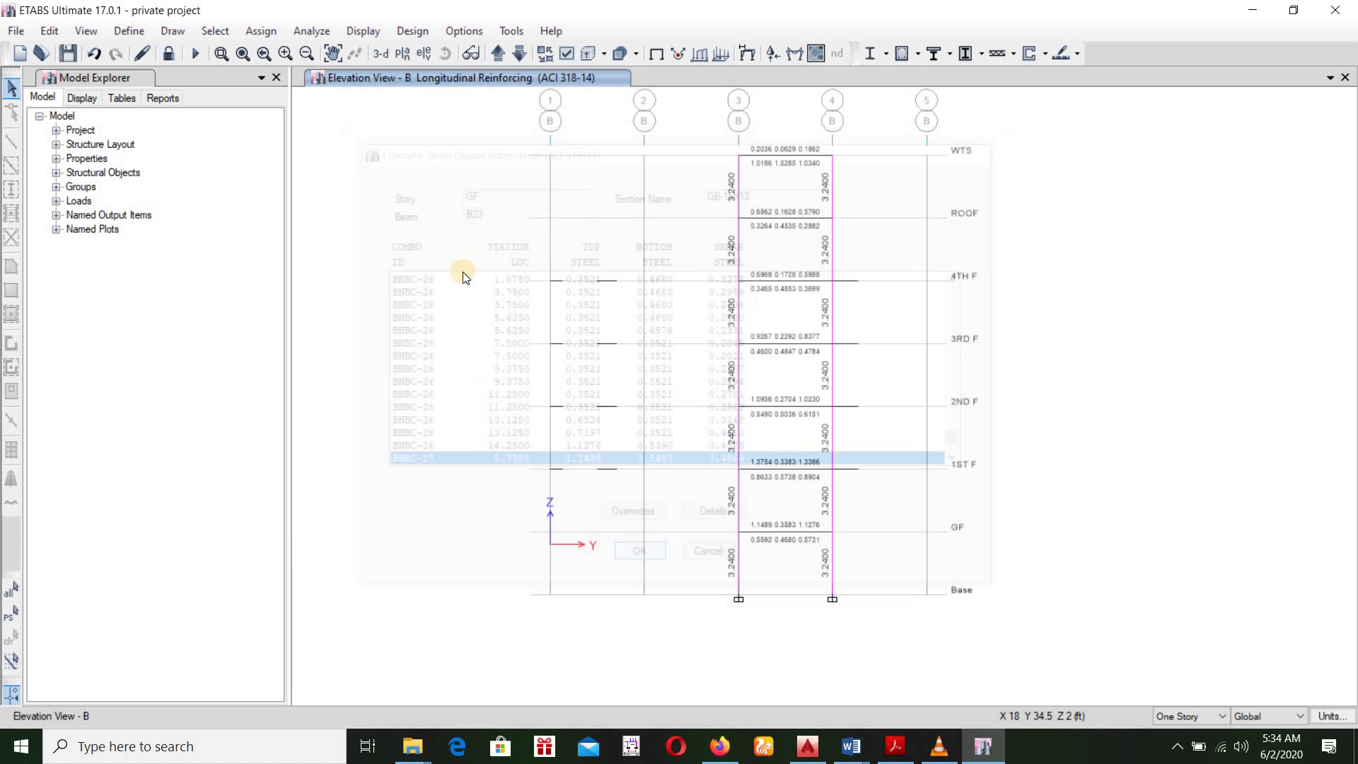
Step: Show elevation C and set Consider Torsion to No for its GF beam between grids 1 and 2
{"action": "left_click", "coordinate": [496, 54]}
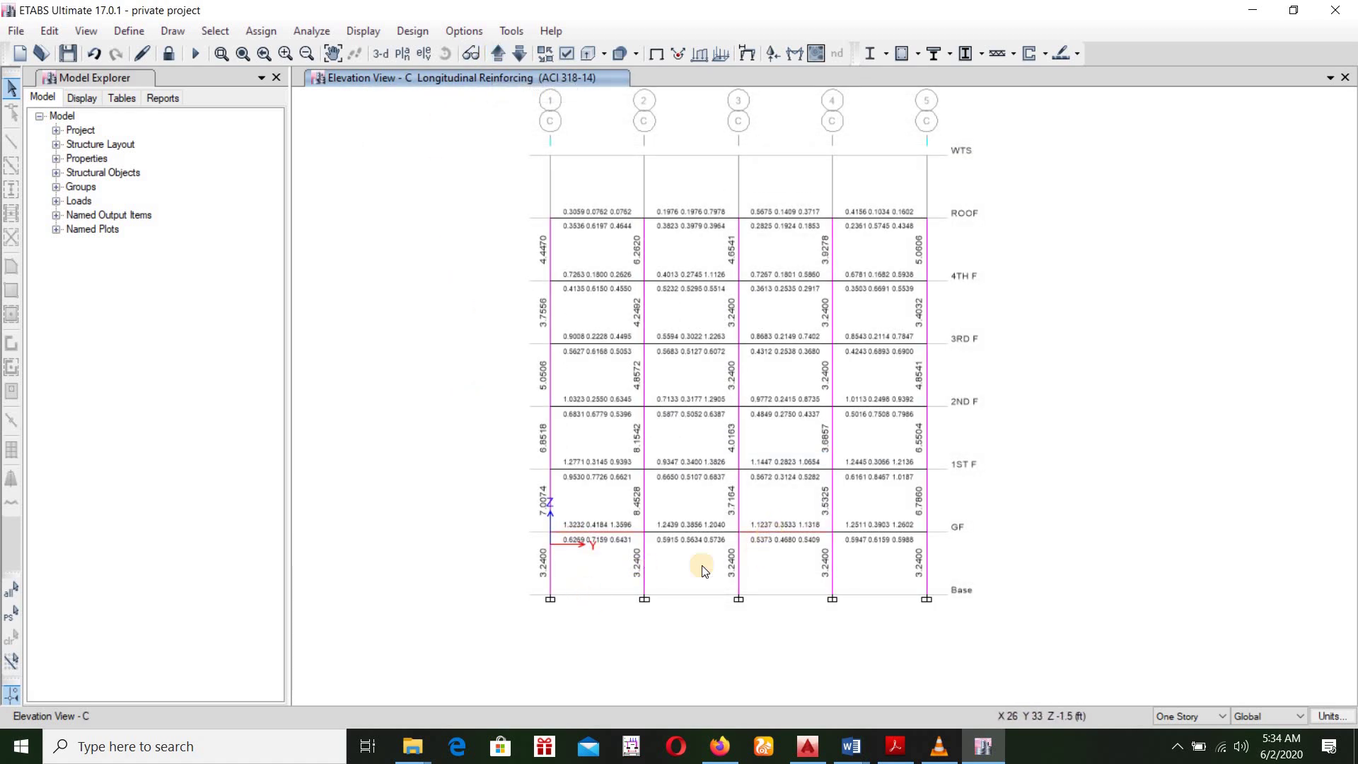
{"action": "right_click", "coordinate": [609, 516]}
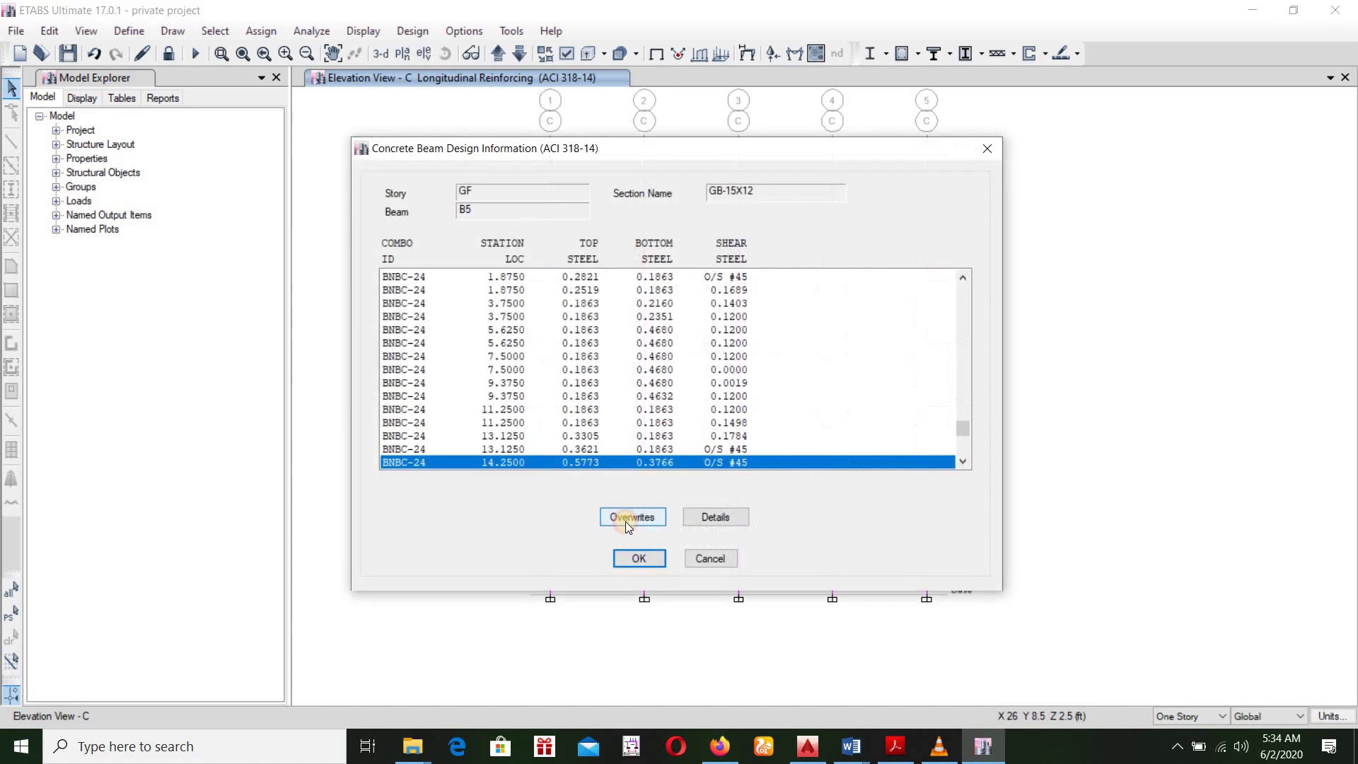
{"action": "left_click", "coordinate": [631, 517]}
{"action": "left_click", "coordinate": [715, 272]}
{"action": "left_click", "coordinate": [764, 271]}
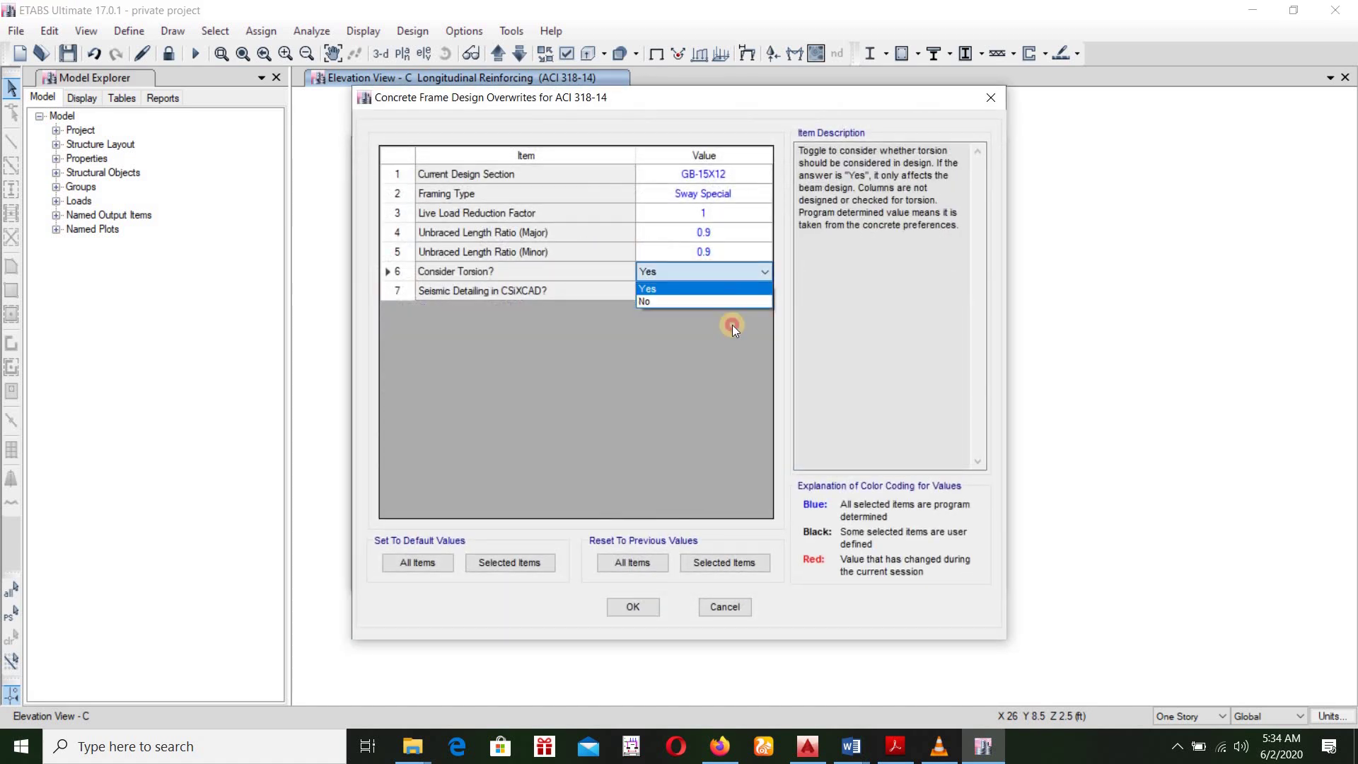
{"action": "left_click", "coordinate": [707, 297]}
{"action": "left_click", "coordinate": [633, 607]}
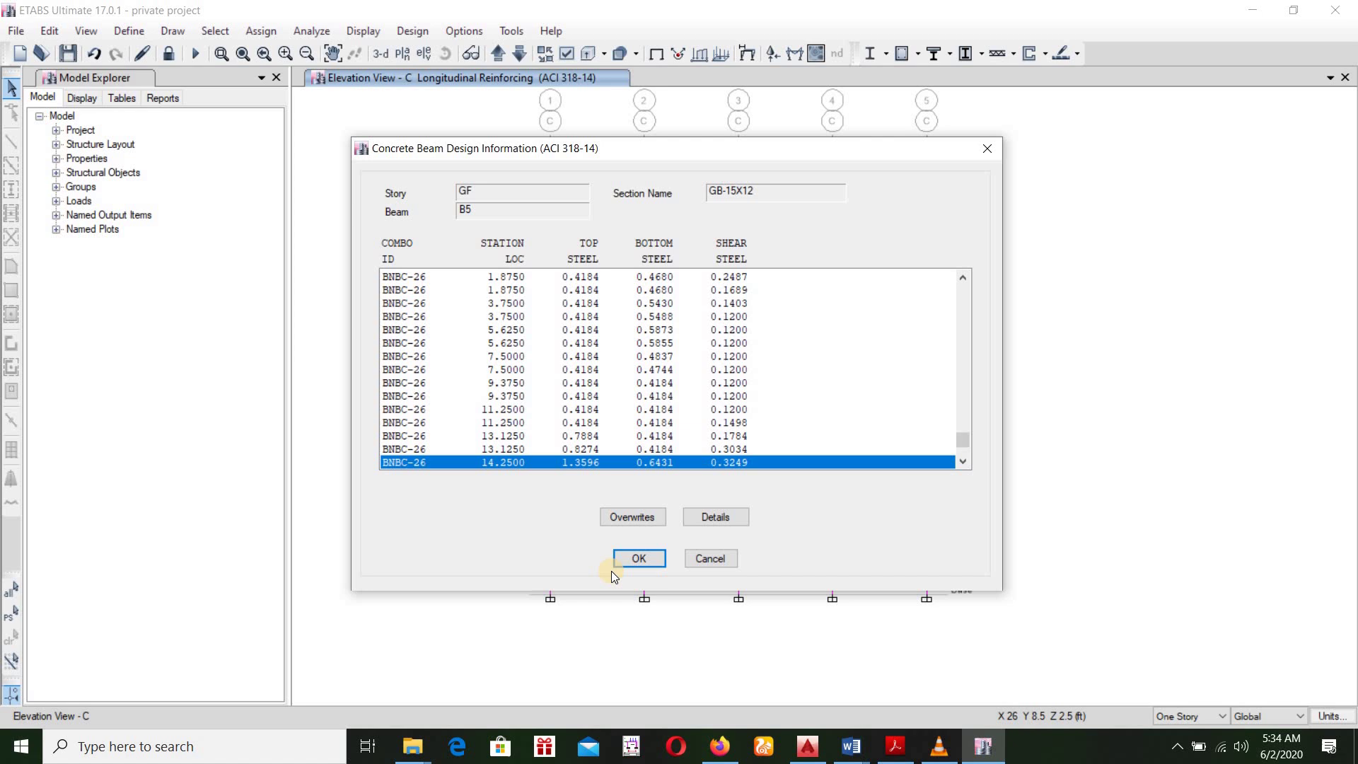
{"action": "left_click", "coordinate": [648, 570]}
Step: Set Consider Torsion to No in the design overwrites of the GF beam between grids 3 and 4 on elevation C
{"action": "right_click", "coordinate": [770, 557]}
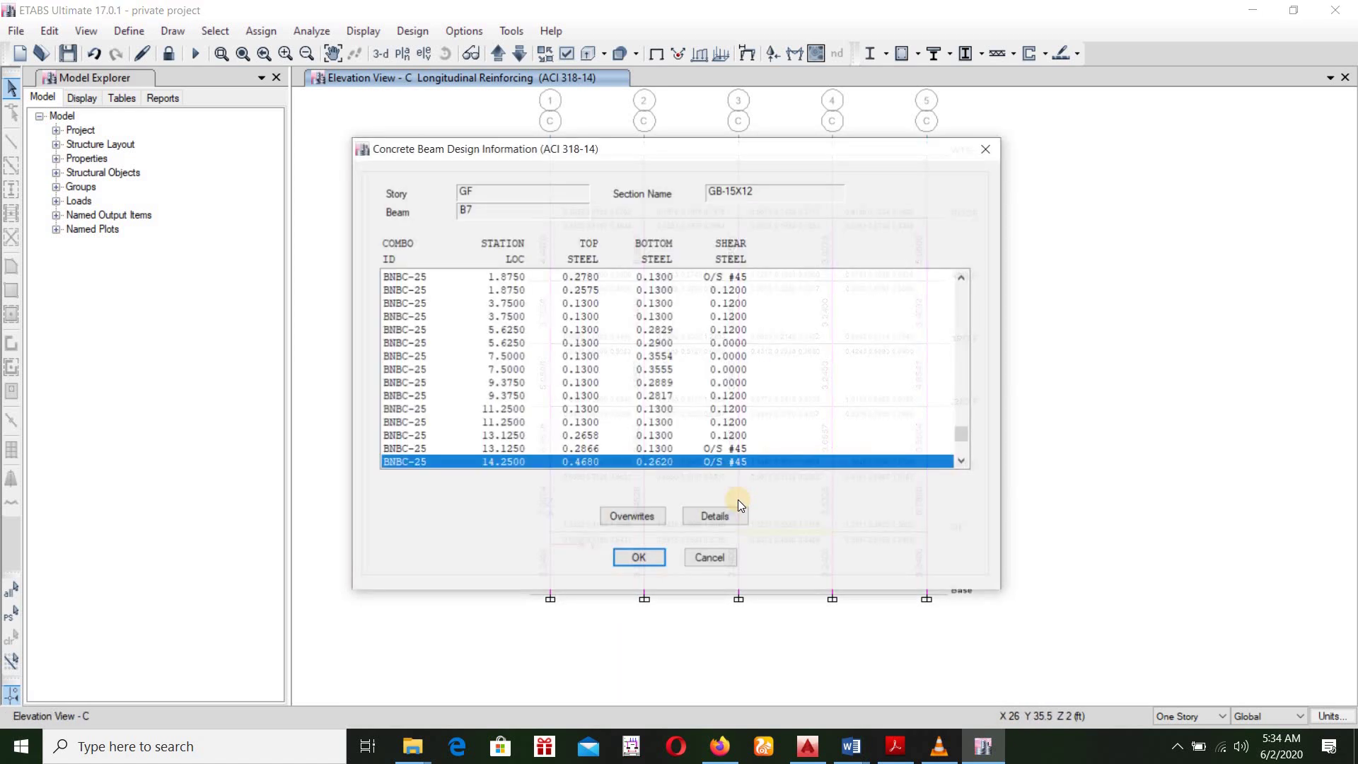
{"action": "left_click", "coordinate": [638, 517]}
{"action": "left_click", "coordinate": [744, 274]}
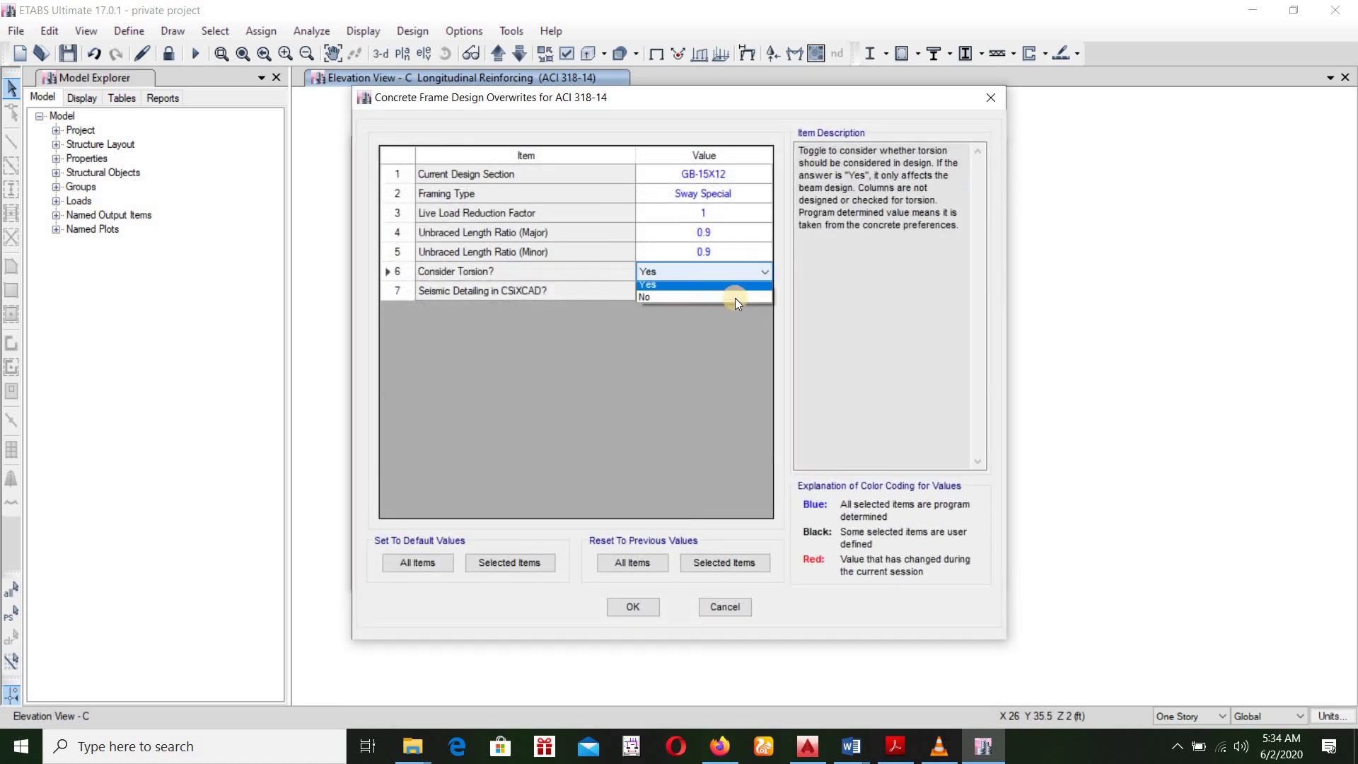
{"action": "left_click", "coordinate": [735, 298]}
{"action": "left_click", "coordinate": [633, 607]}
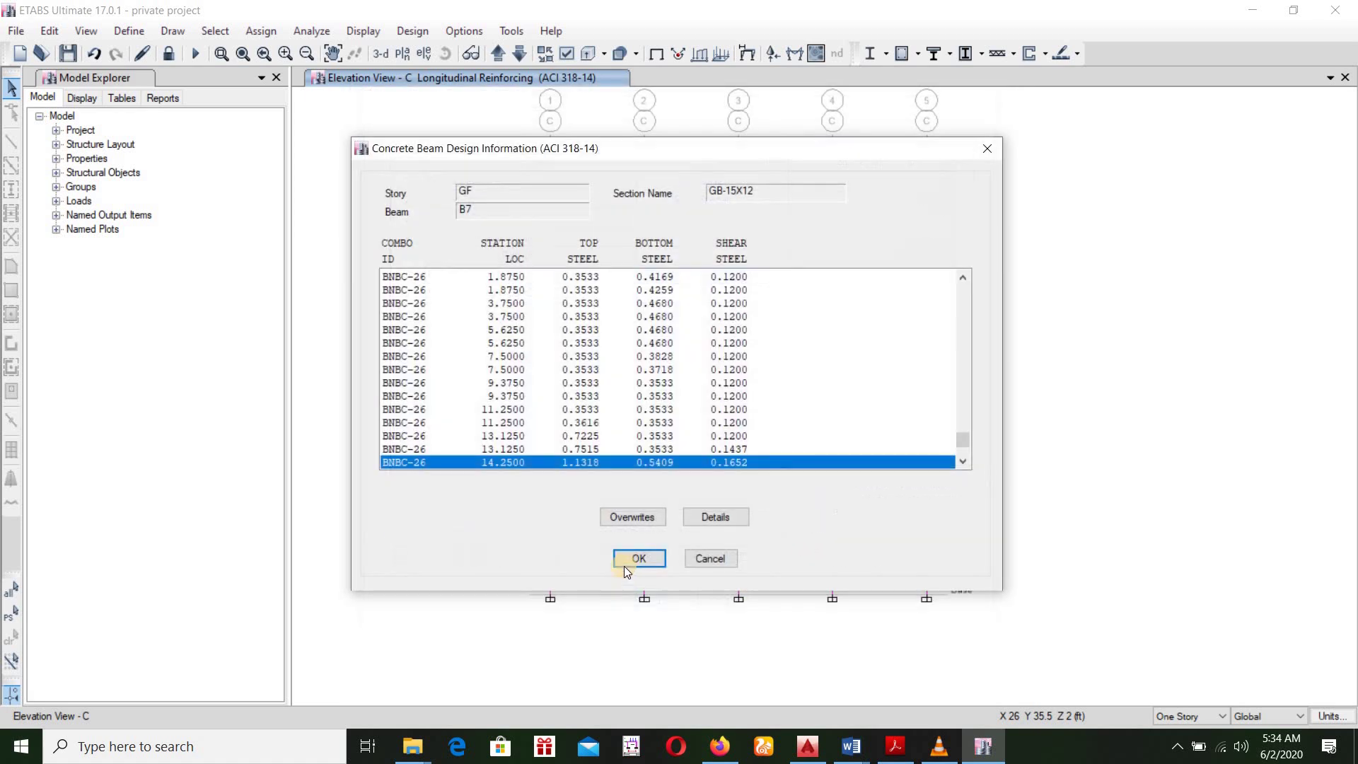
{"action": "left_click", "coordinate": [625, 560]}
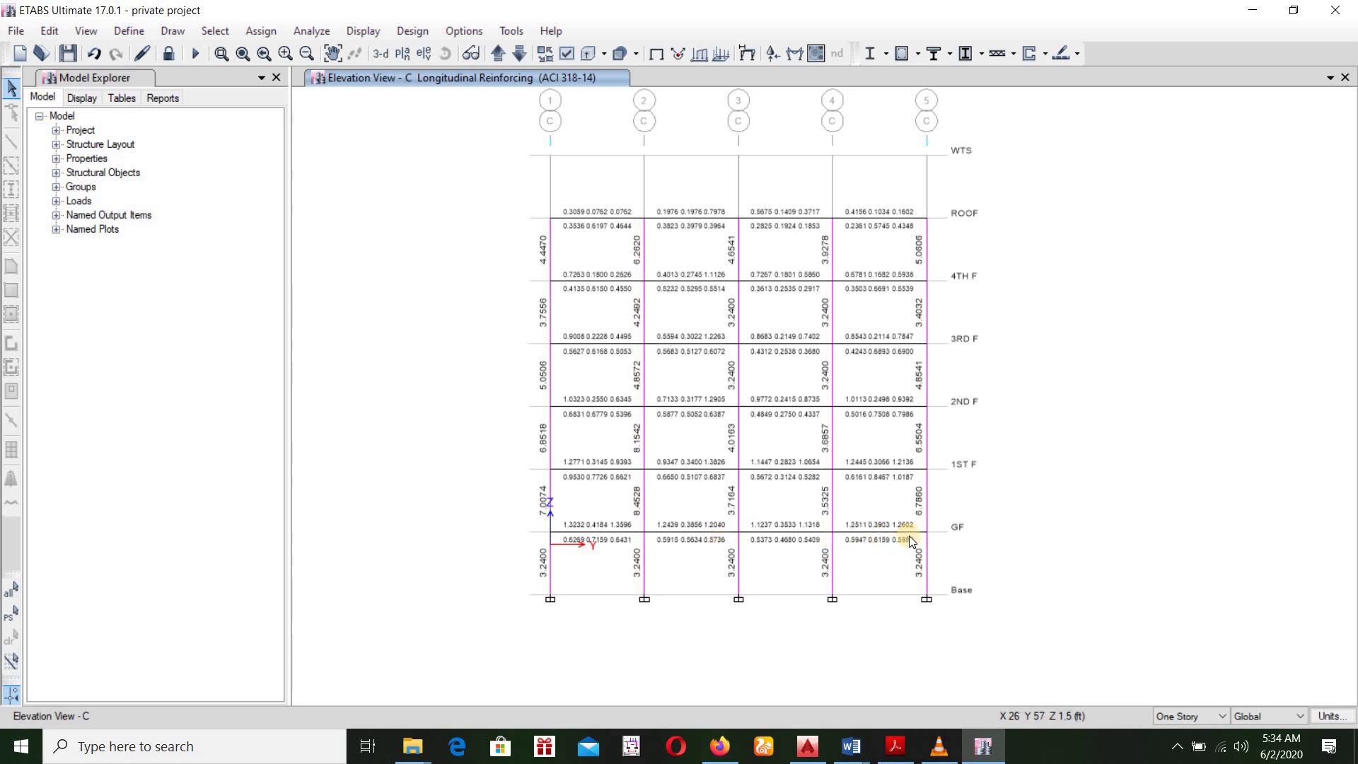
Step: Show elevation D and set Consider Torsion to No for its GF beam between grids 1 and 2
{"action": "scroll", "coordinate": [910, 536], "scroll_direction": "up", "scroll_amount": 3}
{"action": "scroll", "coordinate": [764, 584], "scroll_direction": "down", "scroll_amount": 6}
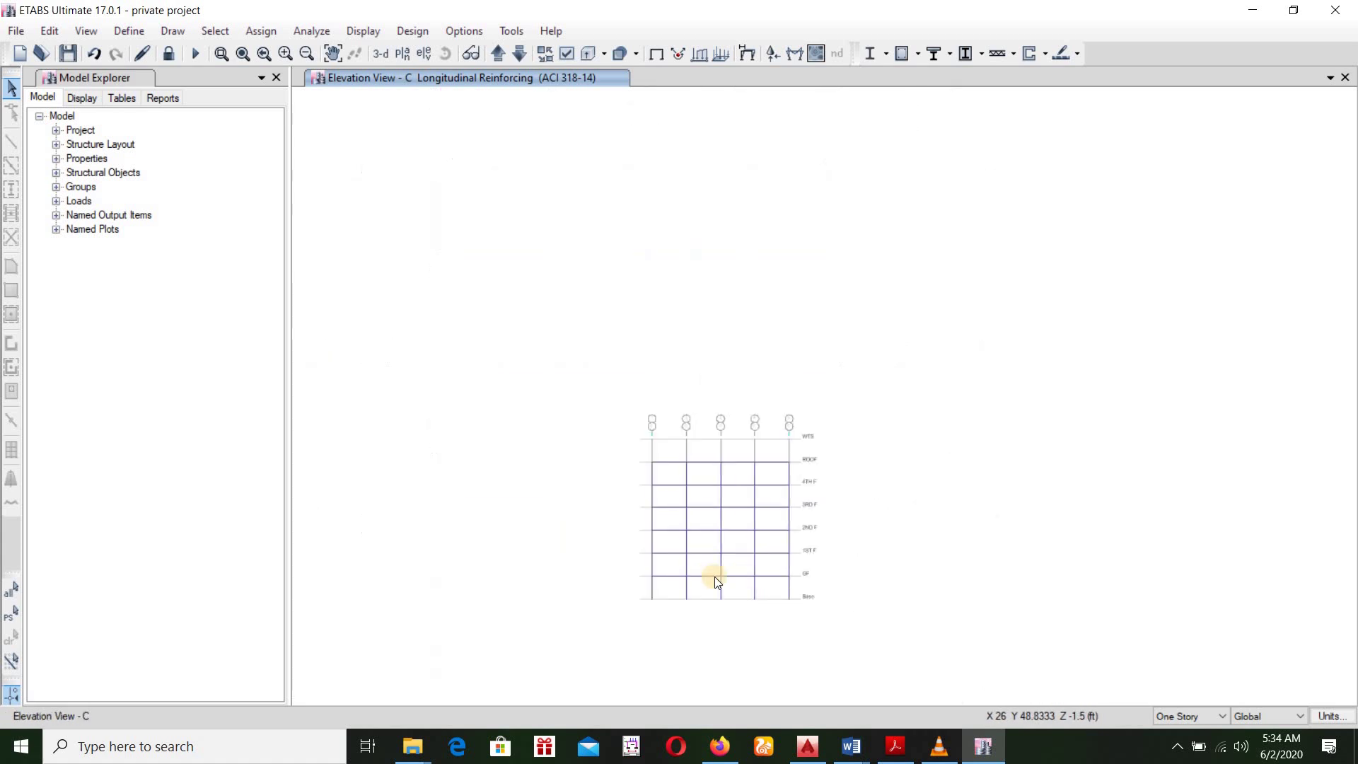
{"action": "mouse_move", "coordinate": [720, 585]}
{"action": "scroll", "coordinate": [720, 584], "scroll_direction": "up", "scroll_amount": 5}
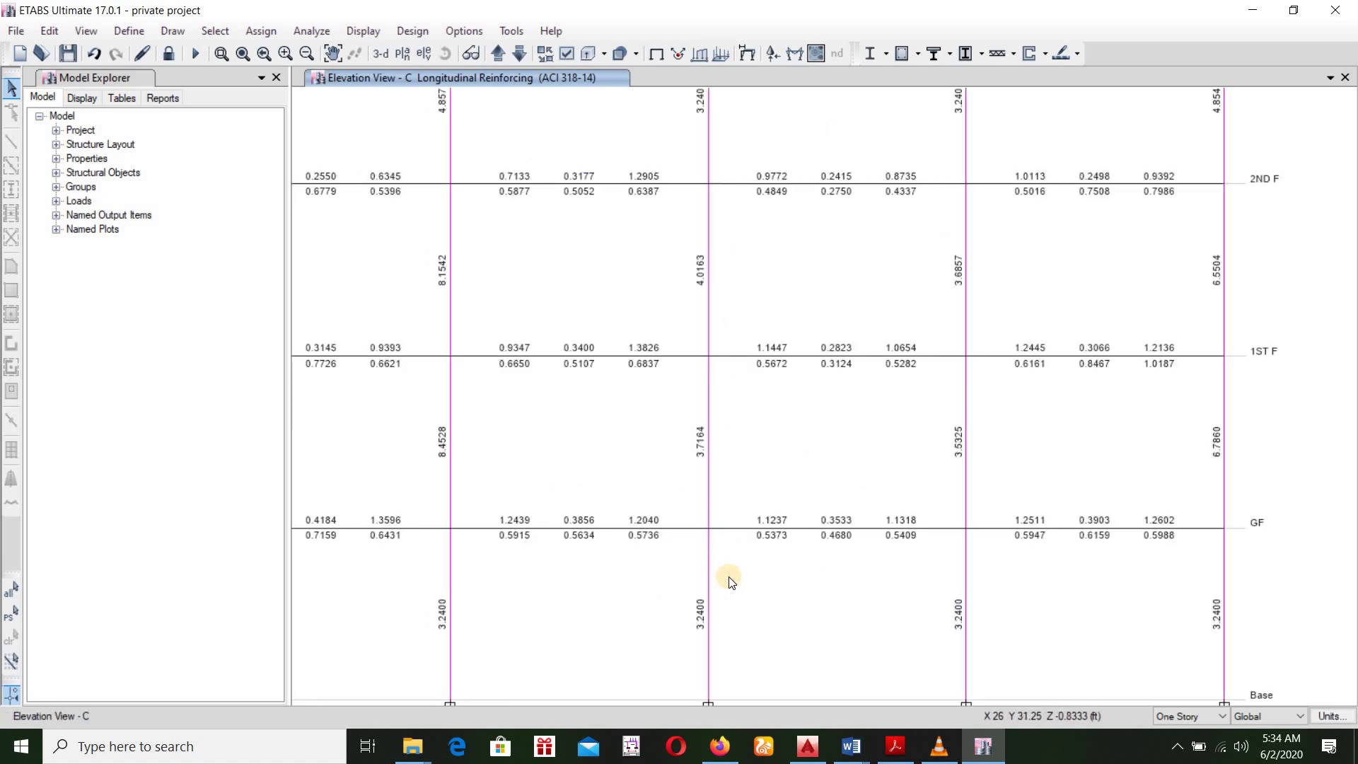
{"action": "scroll", "coordinate": [729, 579], "scroll_direction": "down", "scroll_amount": 3}
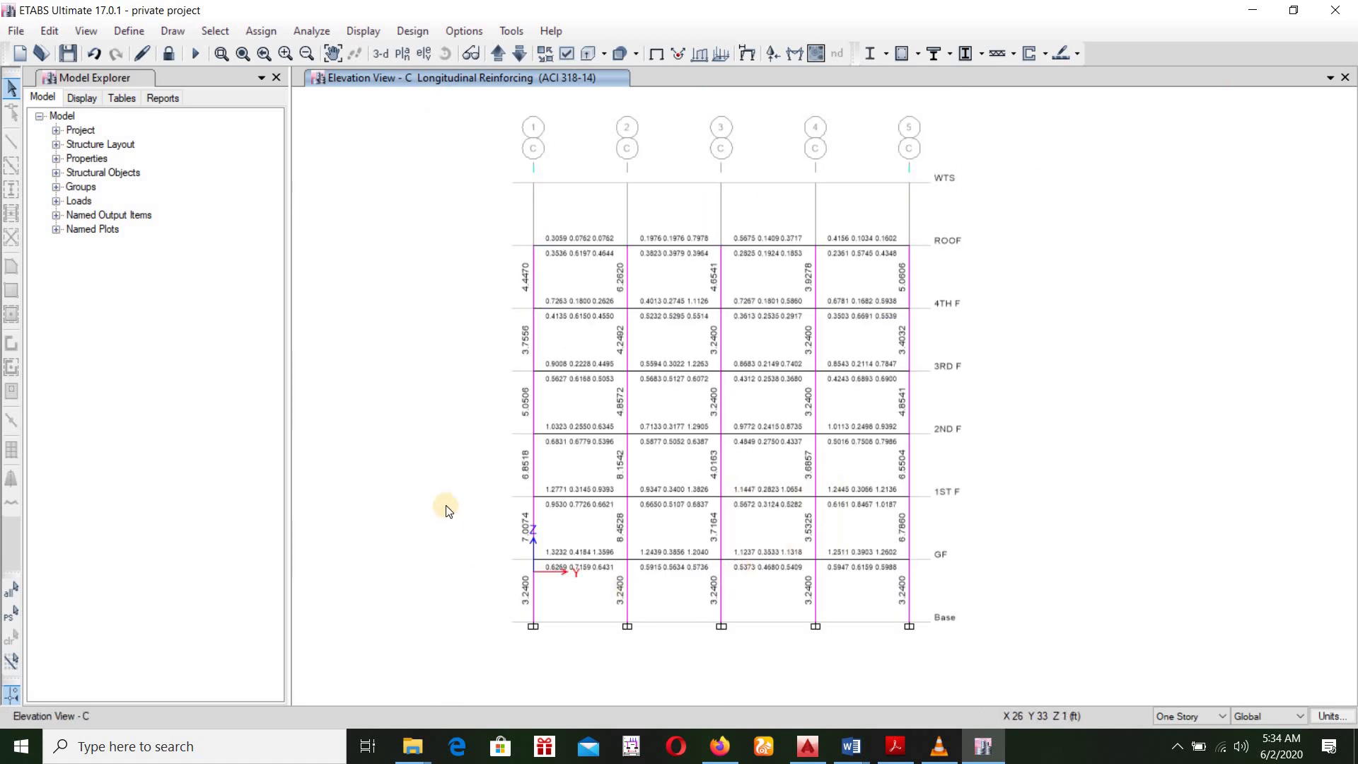
{"action": "left_click", "coordinate": [498, 54]}
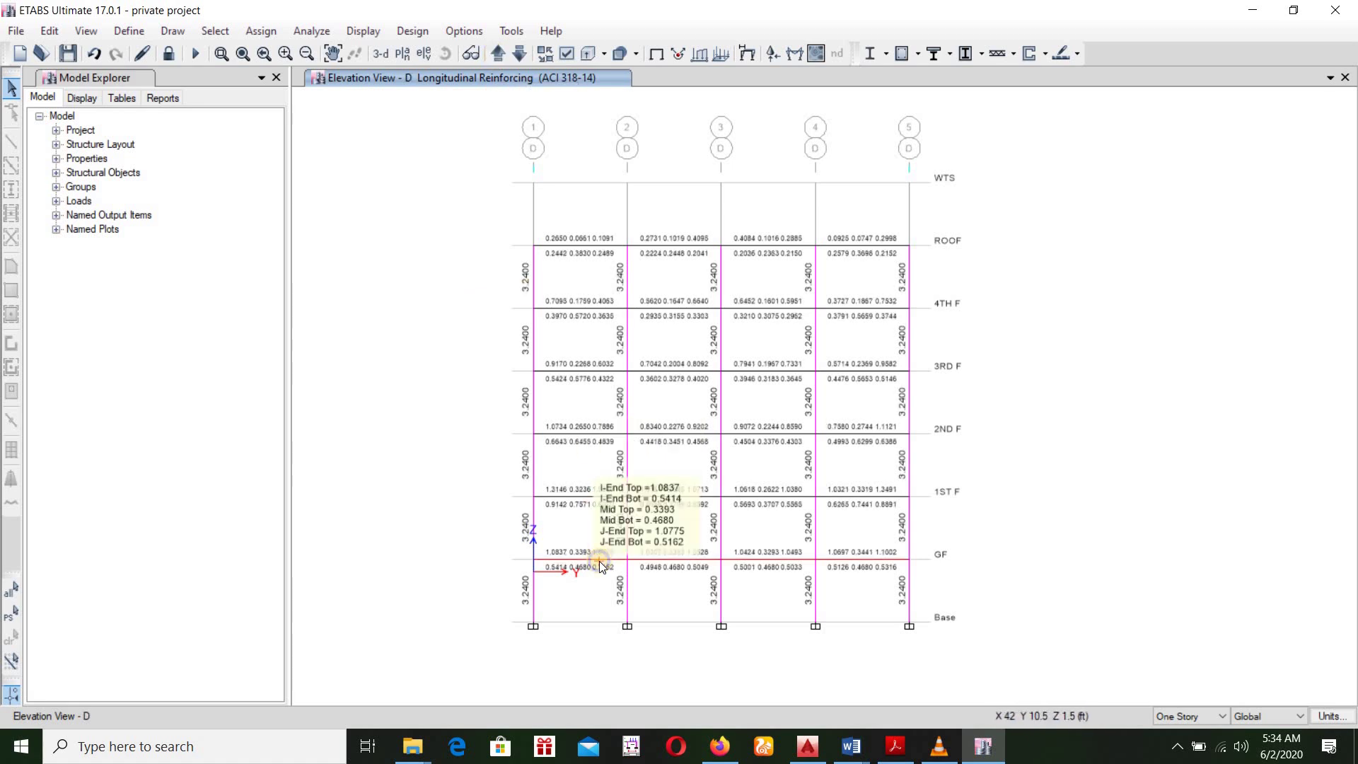
{"action": "right_click", "coordinate": [613, 543]}
{"action": "left_click", "coordinate": [629, 517]}
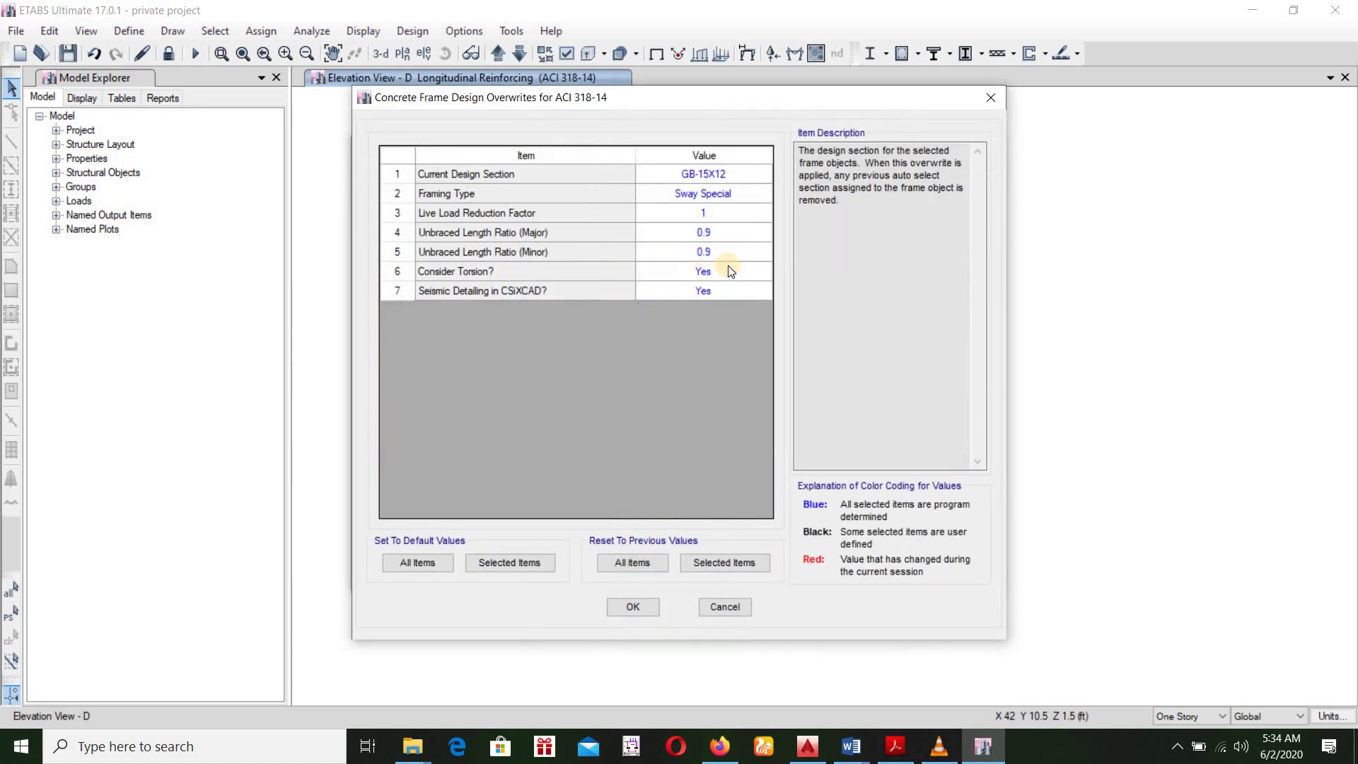
{"action": "left_click", "coordinate": [748, 273]}
{"action": "left_click", "coordinate": [739, 306]}
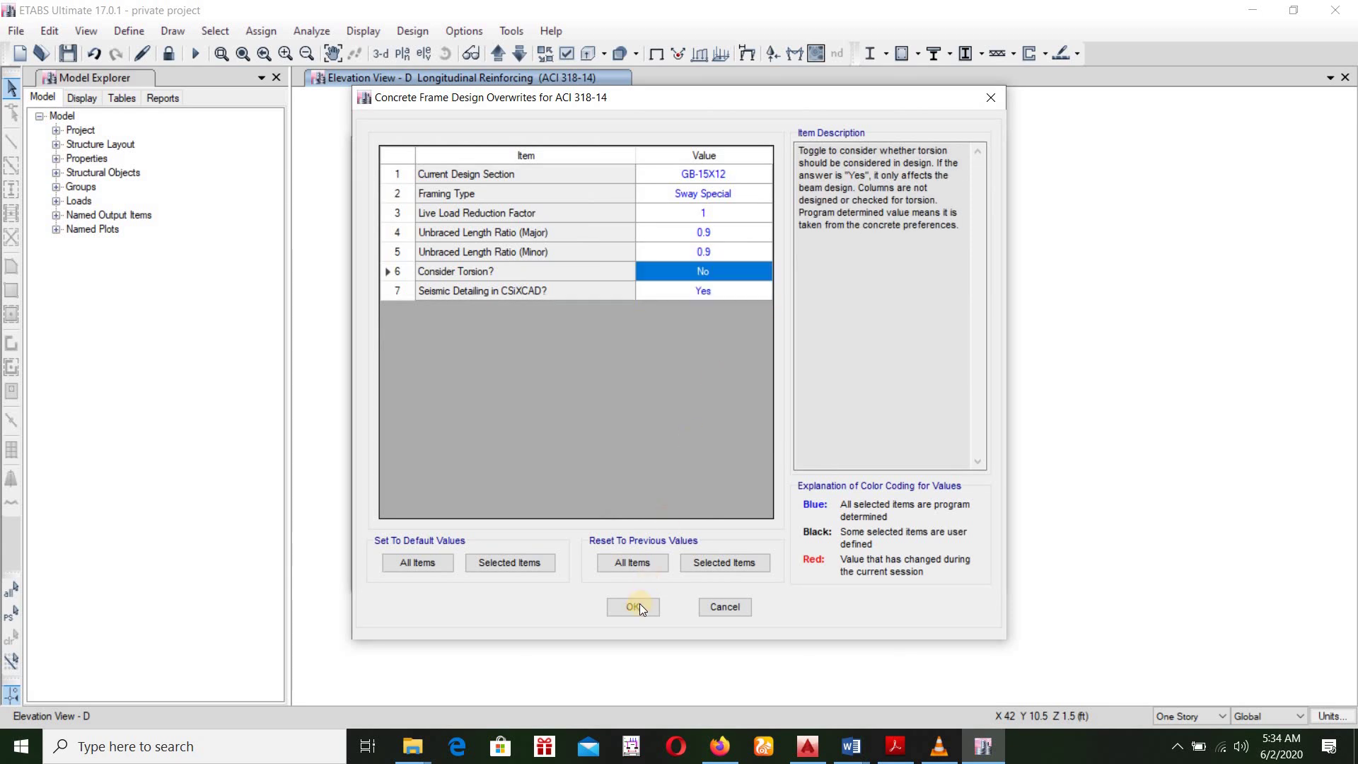
{"action": "left_click", "coordinate": [635, 606]}
{"action": "key", "text": "Return"}
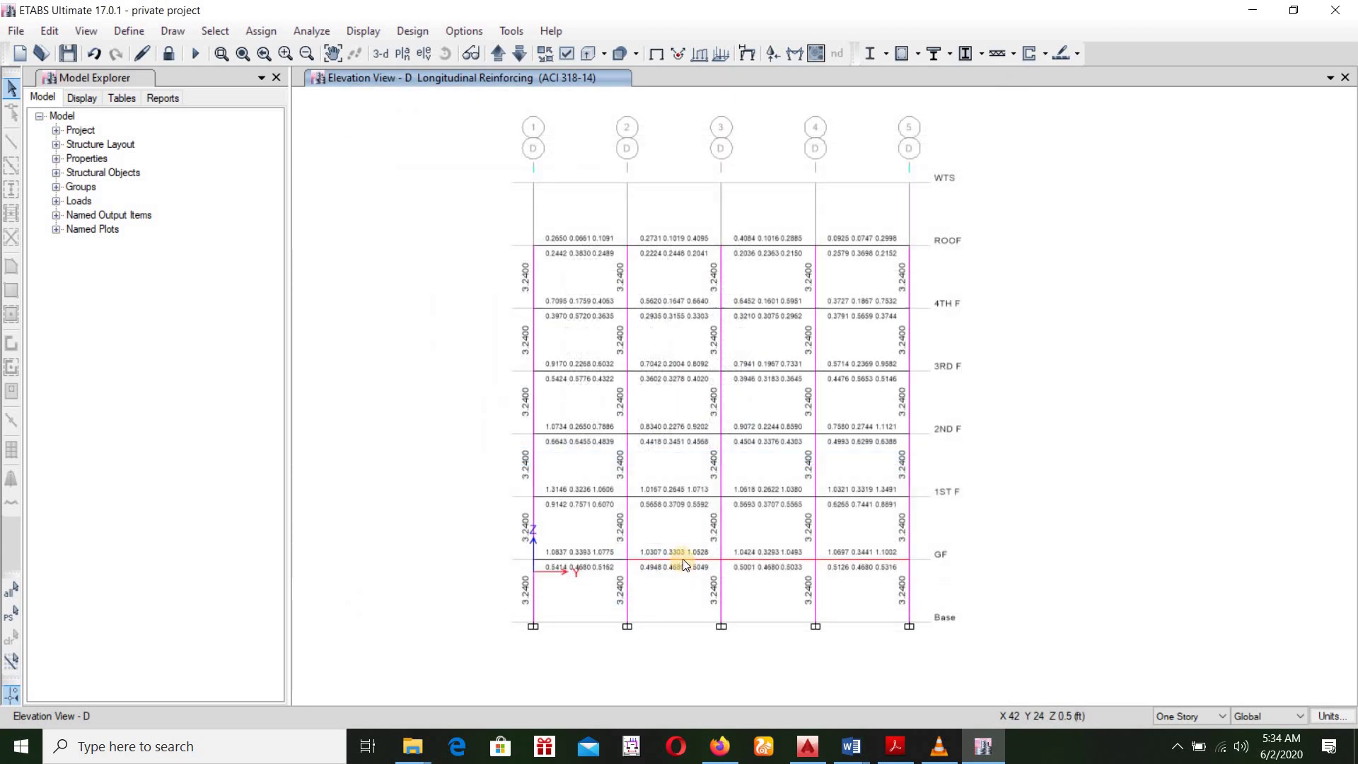
Step: Overwrite Consider Torsion with No for the GF beam between grids 2 and 3 on elevation D
{"action": "right_click", "coordinate": [681, 561]}
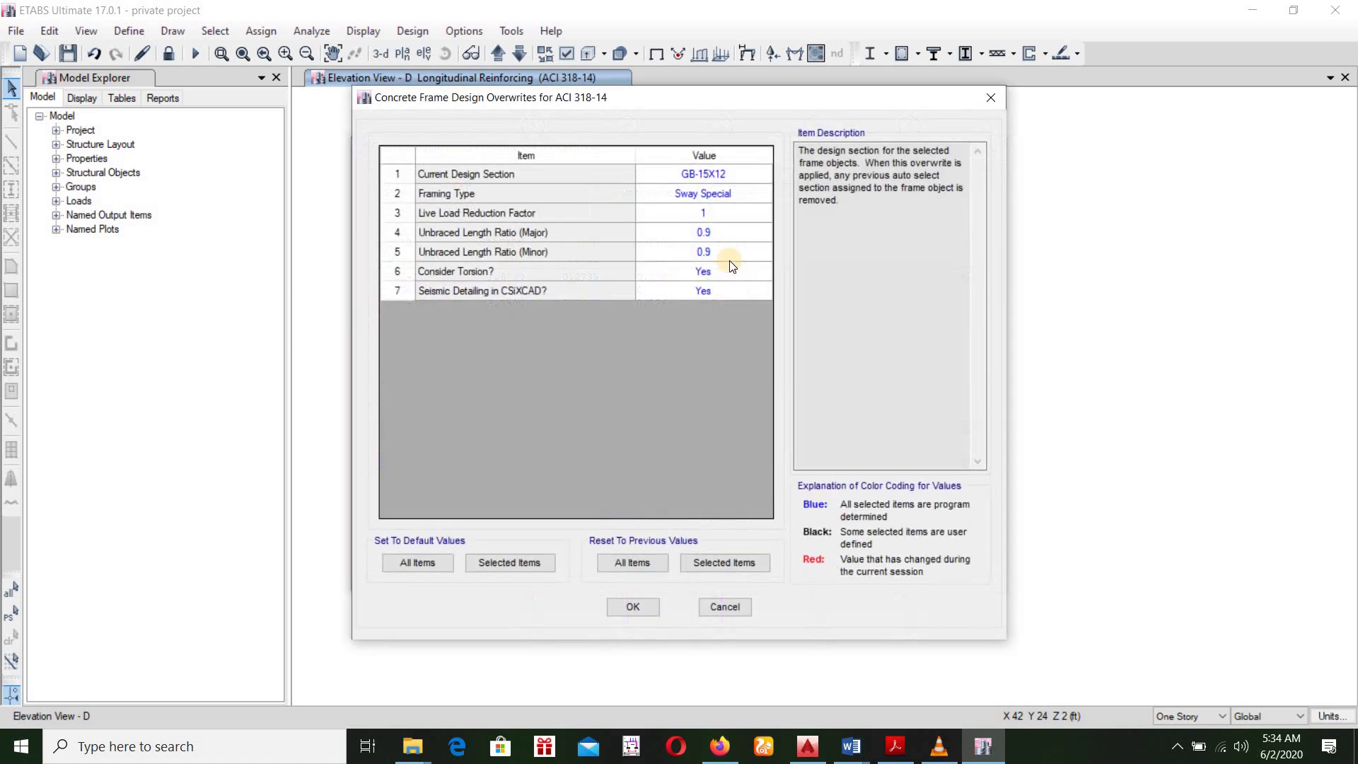
{"action": "left_click", "coordinate": [753, 269]}
{"action": "left_click", "coordinate": [753, 269]}
{"action": "left_click", "coordinate": [744, 296]}
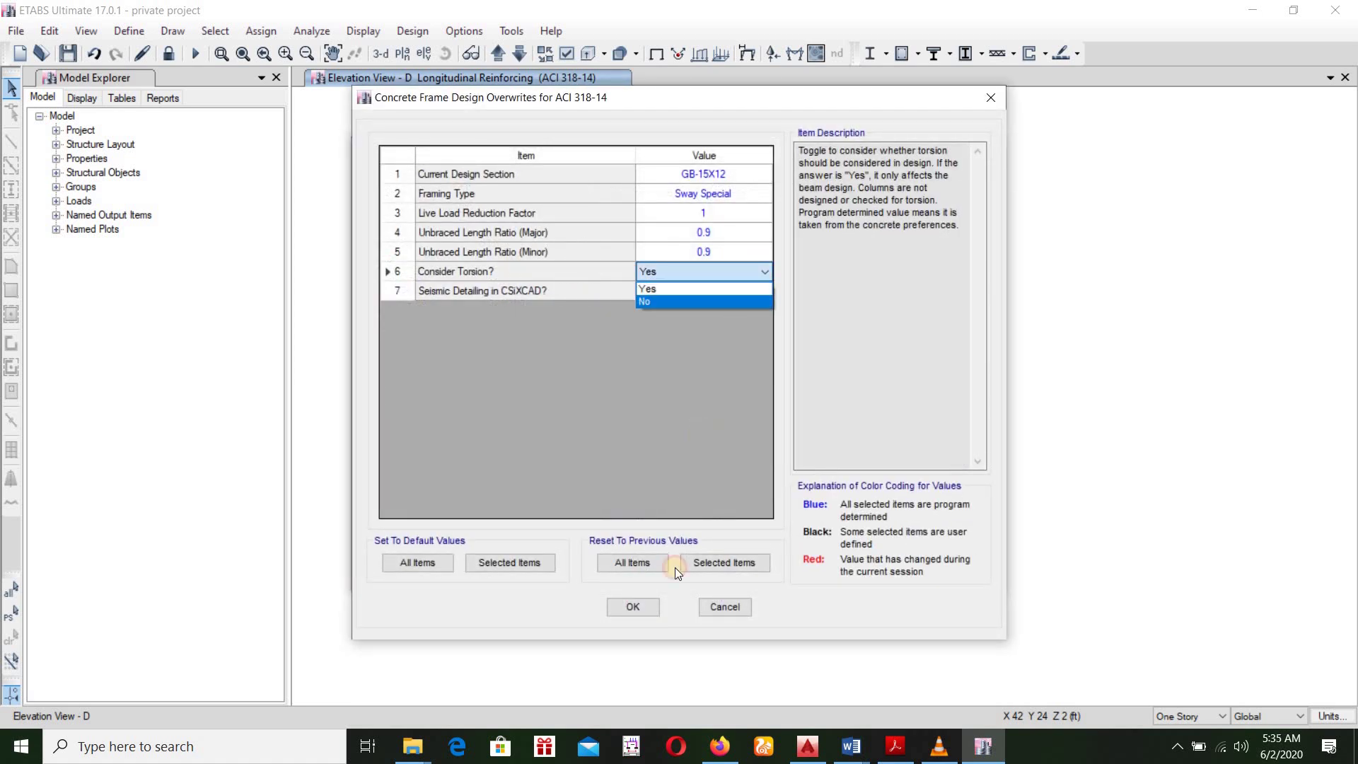
{"action": "left_click", "coordinate": [648, 607]}
{"action": "left_click", "coordinate": [633, 557]}
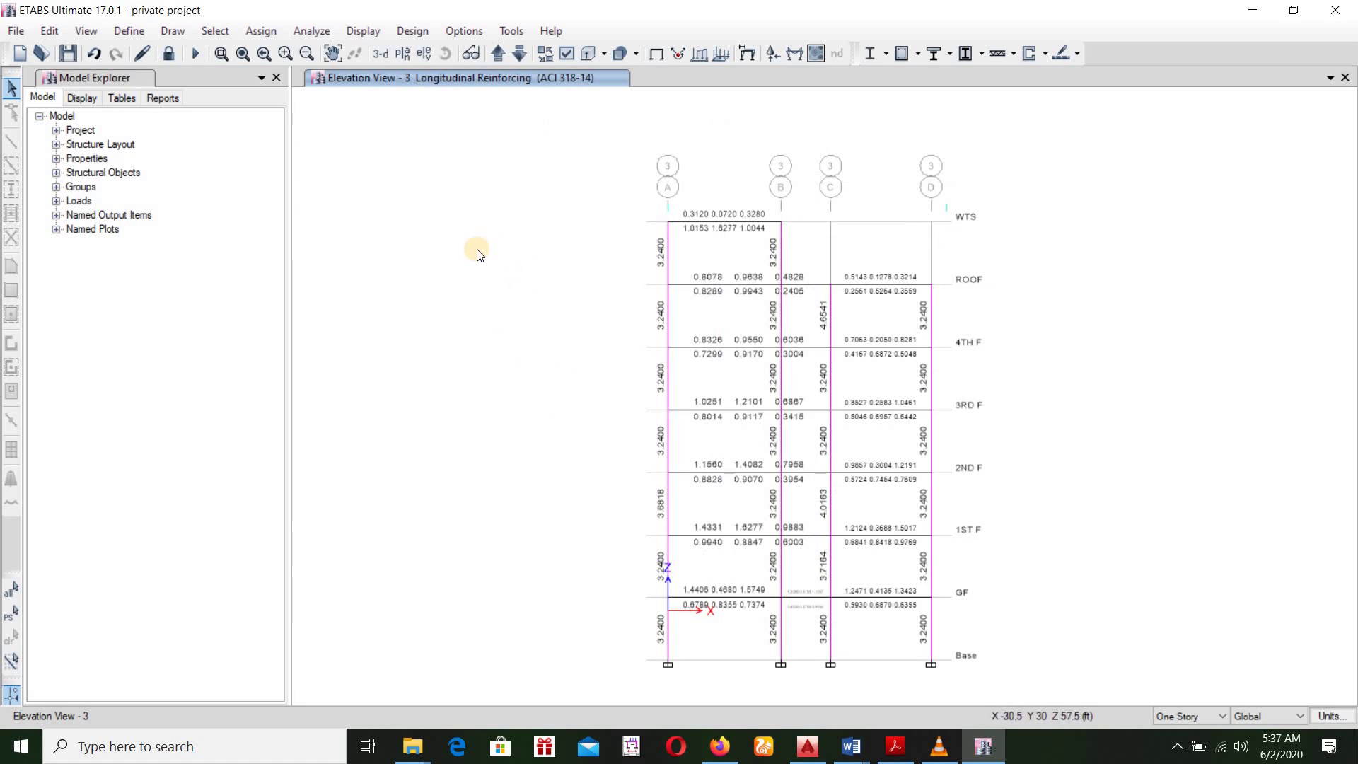
Step: Return from elevation 3 to elevation D and examine the longitudinal reinforcement of the roof beam between grids 1 and 2
{"action": "left_click", "coordinate": [513, 62]}
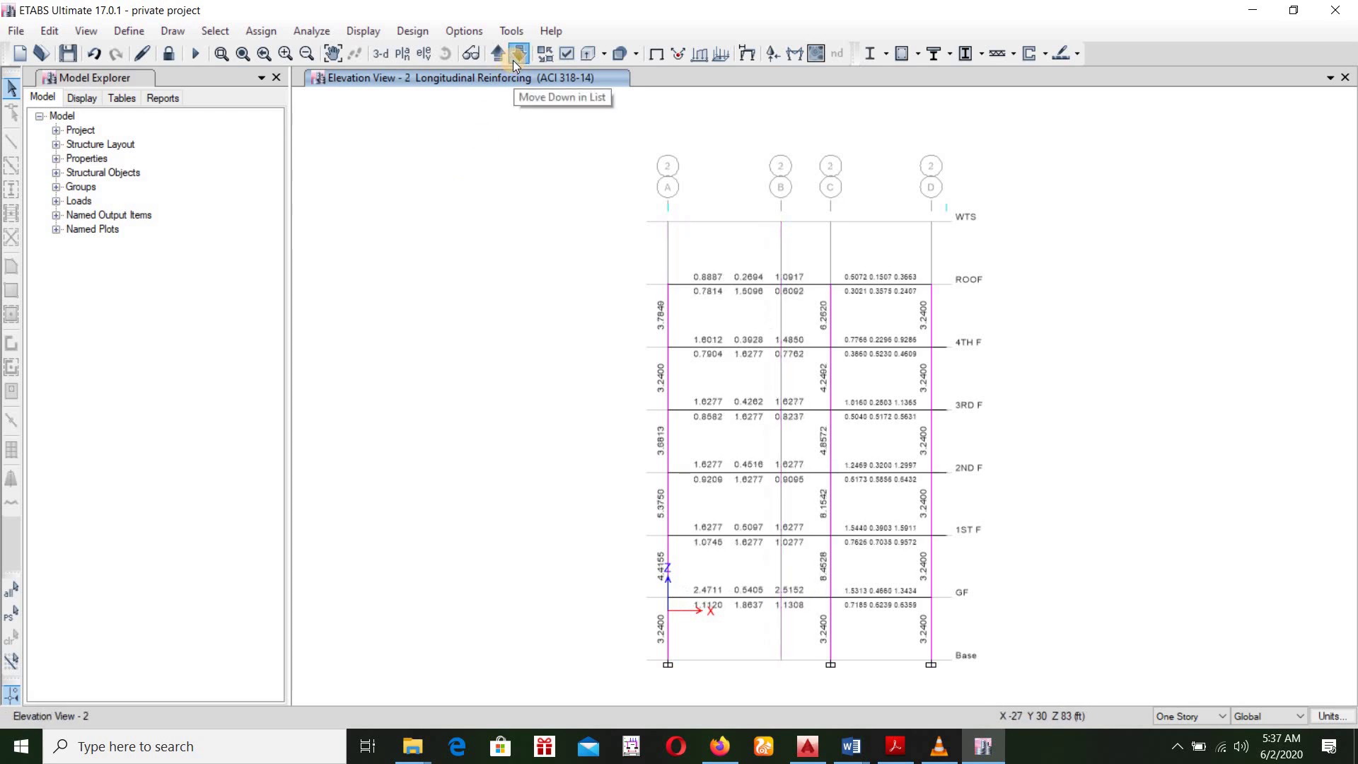
{"action": "left_click", "coordinate": [513, 61]}
{"action": "left_click", "coordinate": [513, 62]}
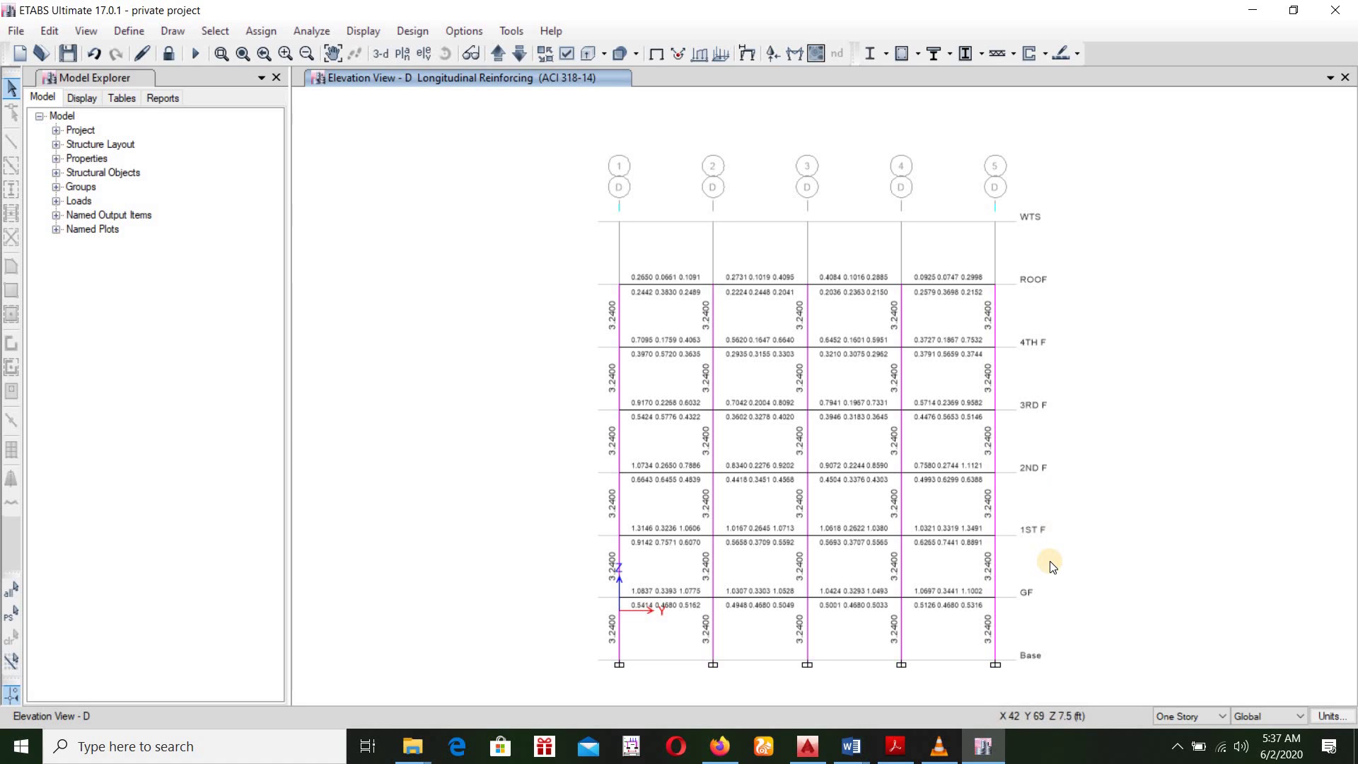
{"action": "scroll", "coordinate": [1050, 562], "scroll_direction": "up", "scroll_amount": 3}
{"action": "scroll", "coordinate": [1033, 535], "scroll_direction": "down", "scroll_amount": 3}
{"action": "middle_click_drag", "start_coordinate": [1057, 485], "coordinate": [948, 436]}
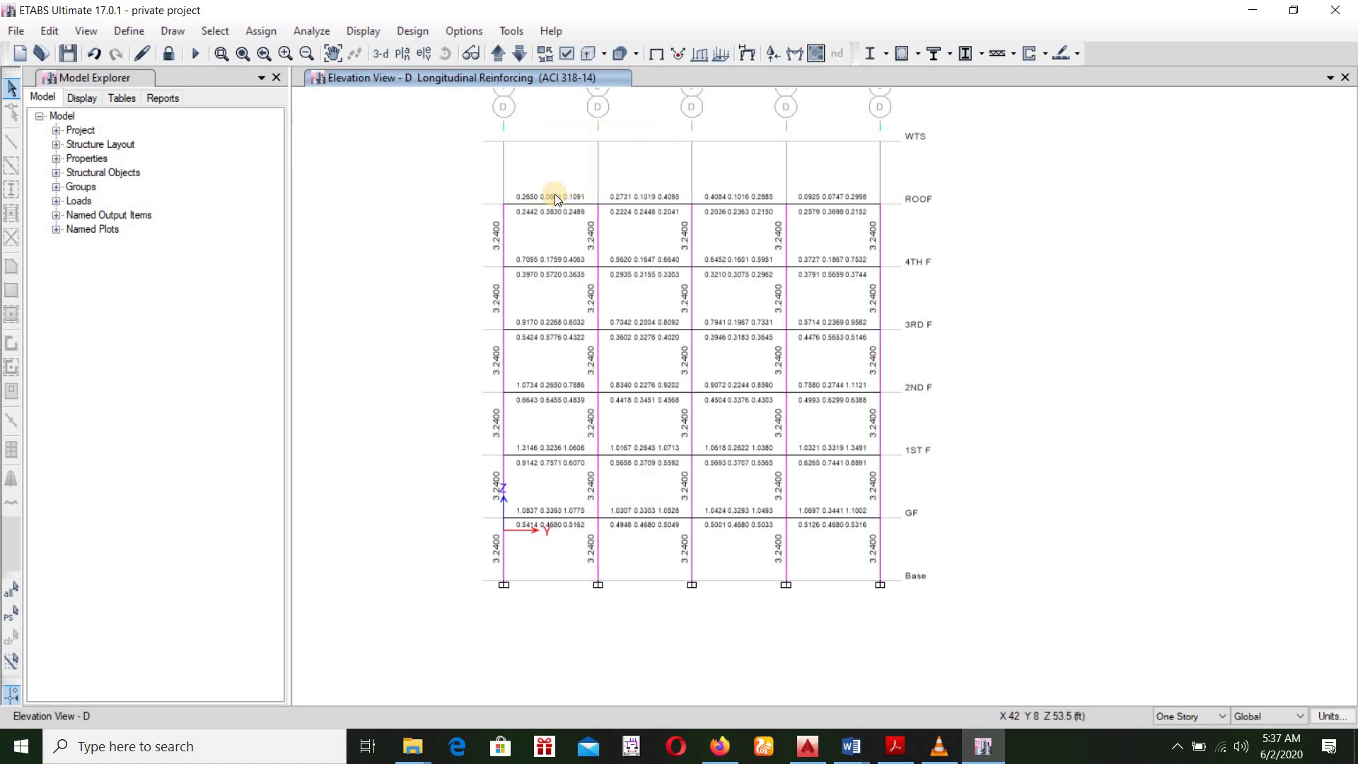
{"action": "scroll", "coordinate": [555, 195], "scroll_direction": "up", "scroll_amount": 3}
{"action": "scroll", "coordinate": [555, 195], "scroll_direction": "down", "scroll_amount": 3}
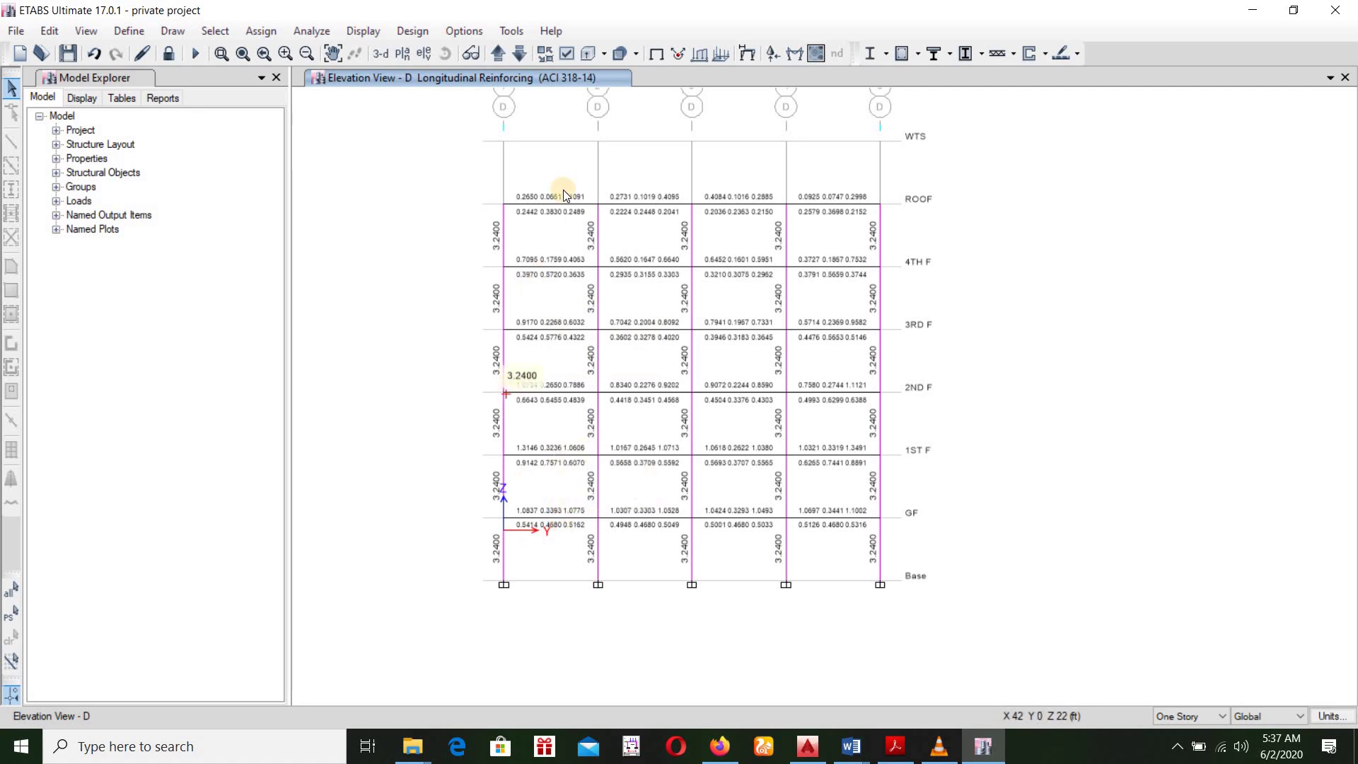
{"action": "scroll", "coordinate": [562, 189], "scroll_direction": "up", "scroll_amount": 3}
{"action": "scroll", "coordinate": [562, 191], "scroll_direction": "up", "scroll_amount": 3}
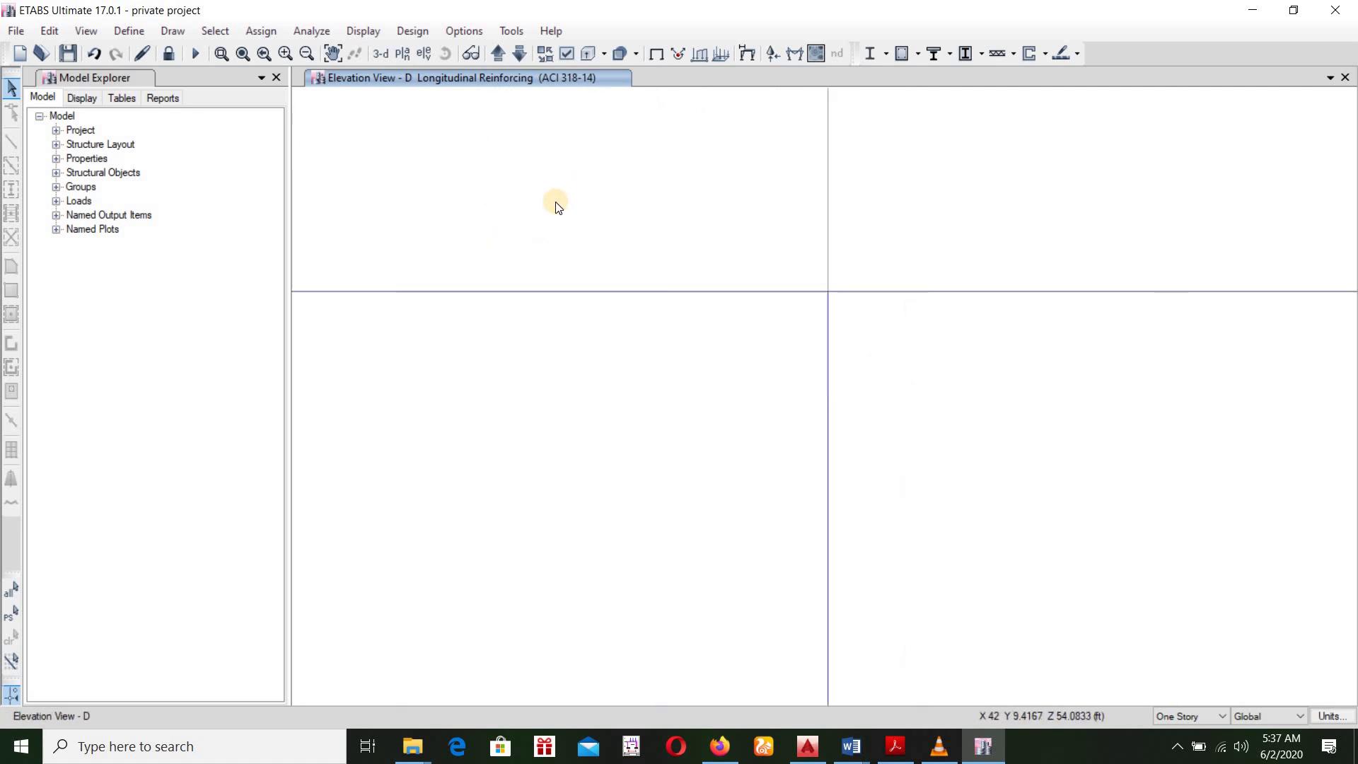
{"action": "scroll", "coordinate": [554, 203], "scroll_direction": "down", "scroll_amount": 3}
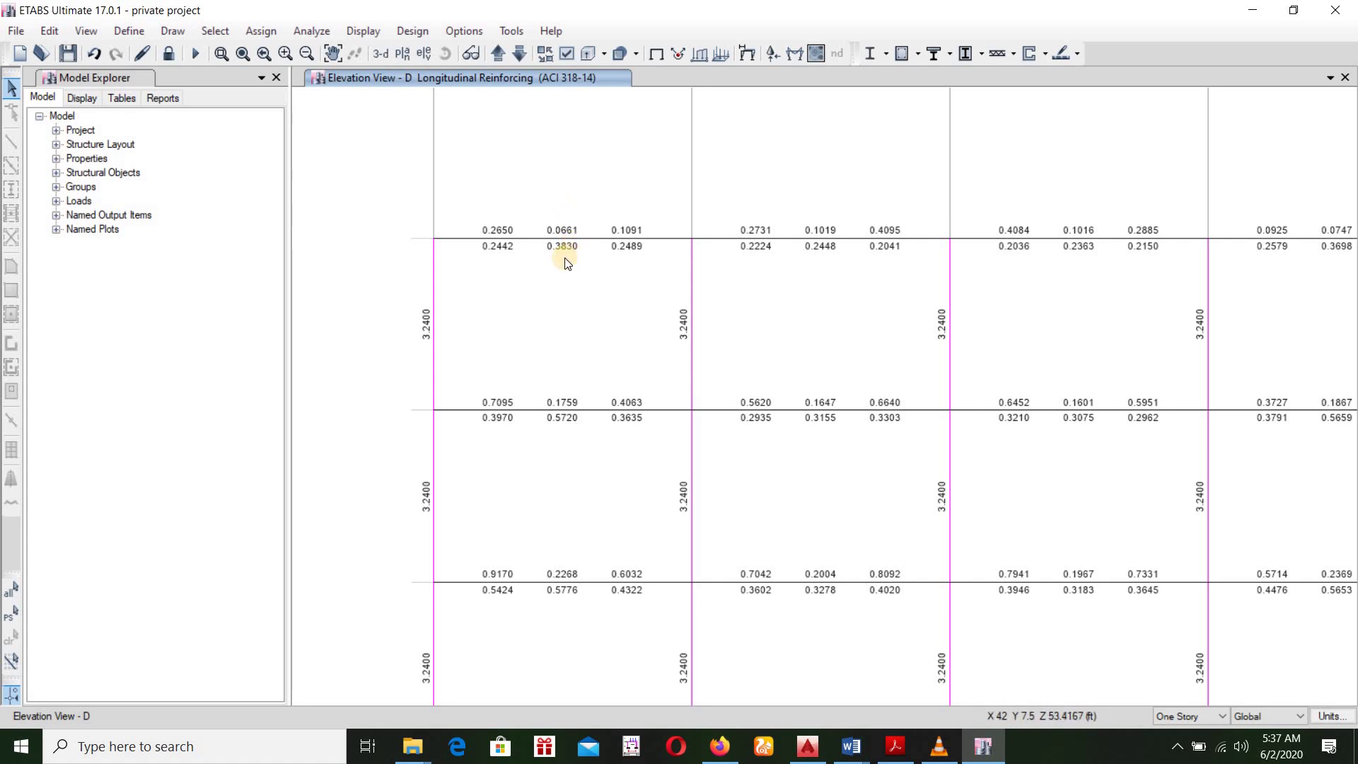
{"action": "mouse_move", "coordinate": [560, 262]}
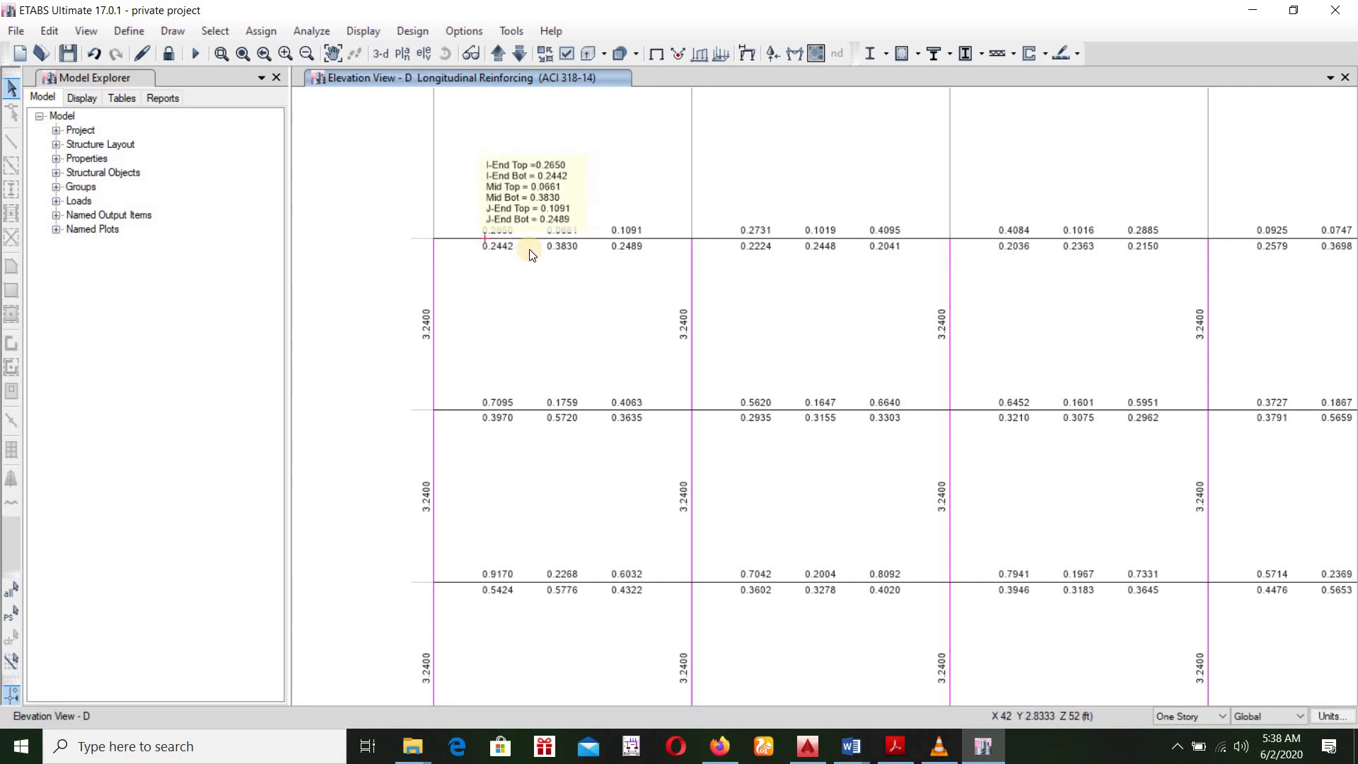
{"action": "mouse_move", "coordinate": [630, 236]}
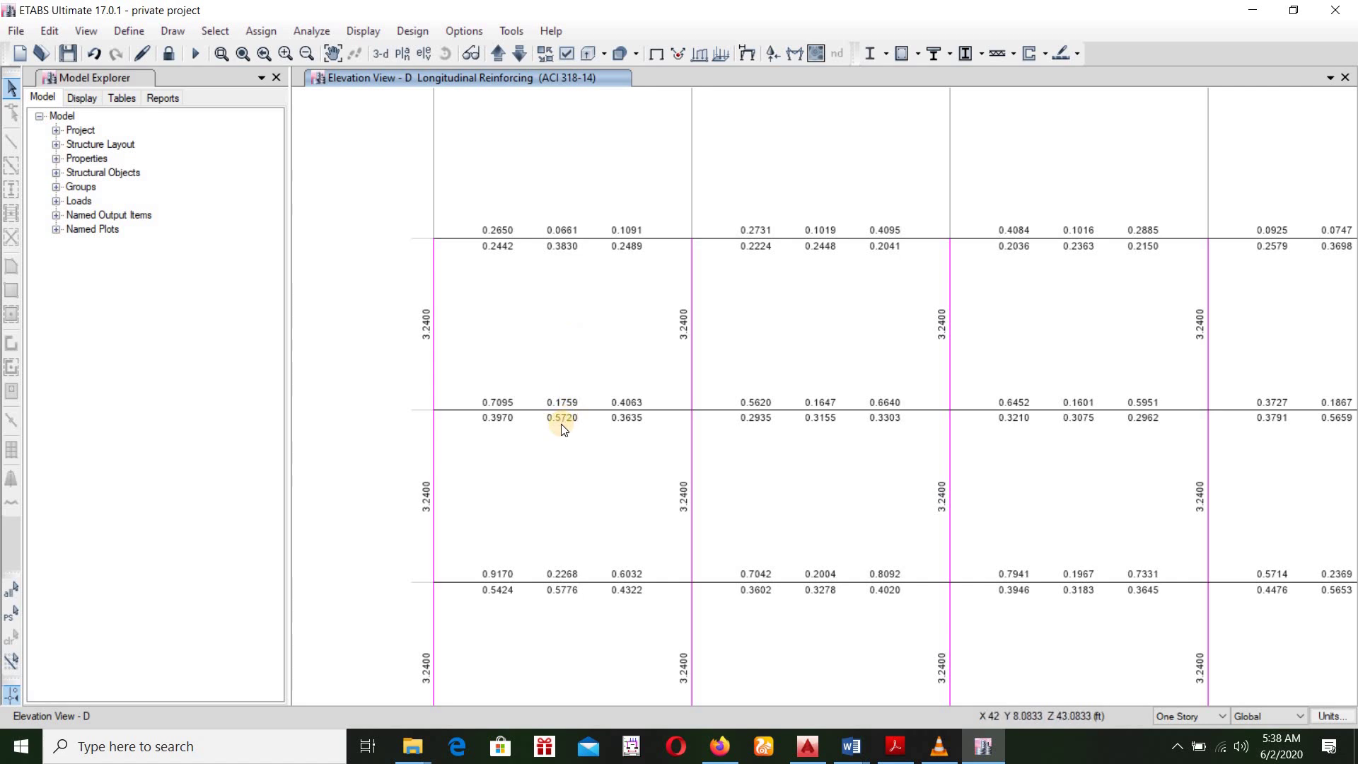
Step: Compare the top and bottom reinforcement of the beams between grids 1 and 2 floor by floor on elevation D
{"action": "middle_click_drag", "start_coordinate": [599, 246], "coordinate": [600, 245]}
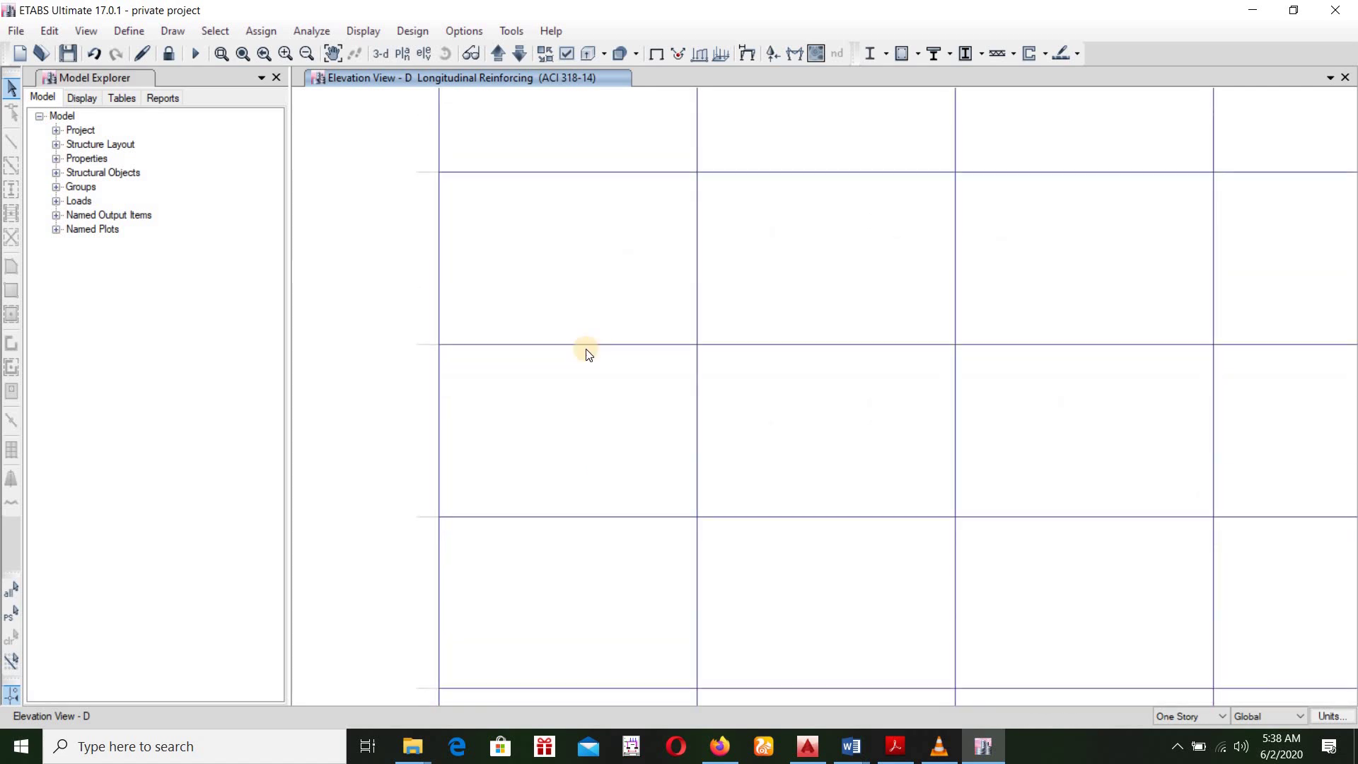
{"action": "middle_click_drag", "start_coordinate": [619, 463], "coordinate": [612, 221]}
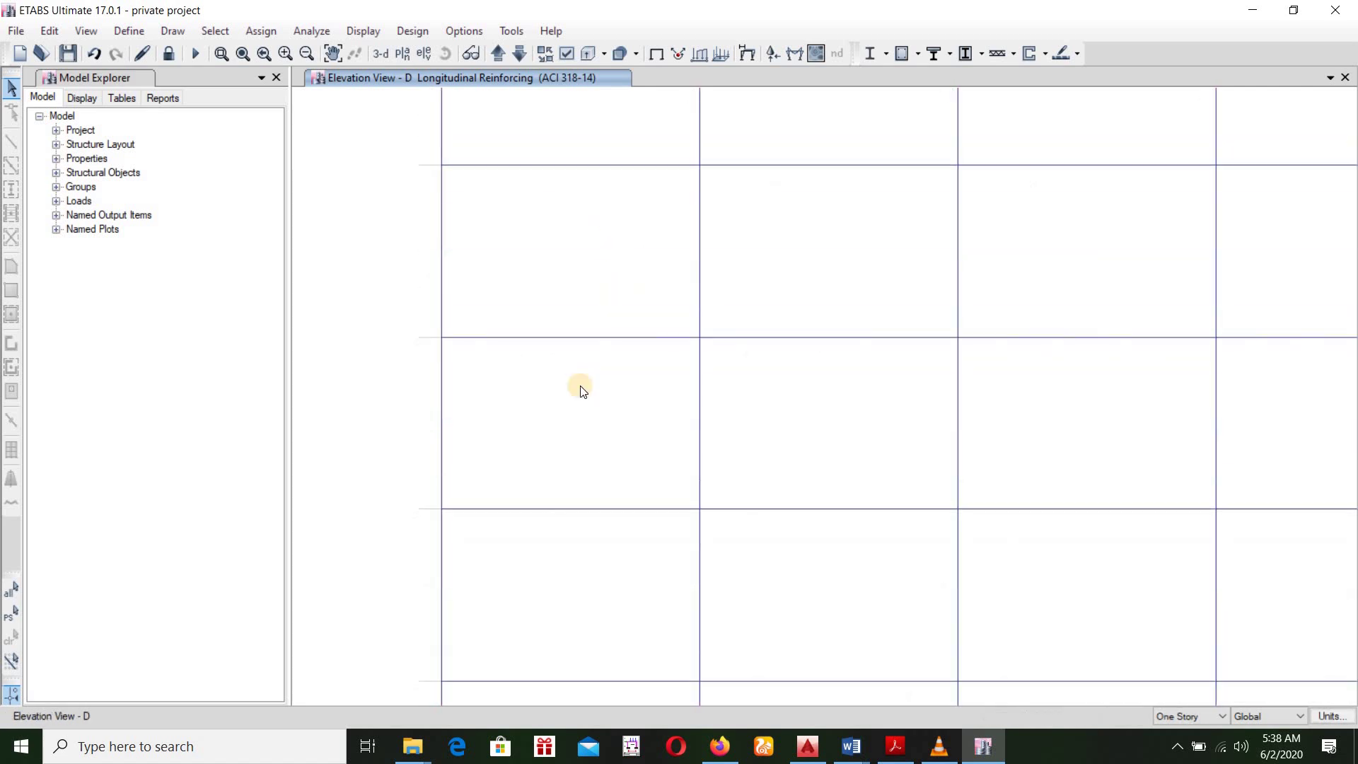
{"action": "middle_click_drag", "start_coordinate": [603, 540], "coordinate": [587, 303]}
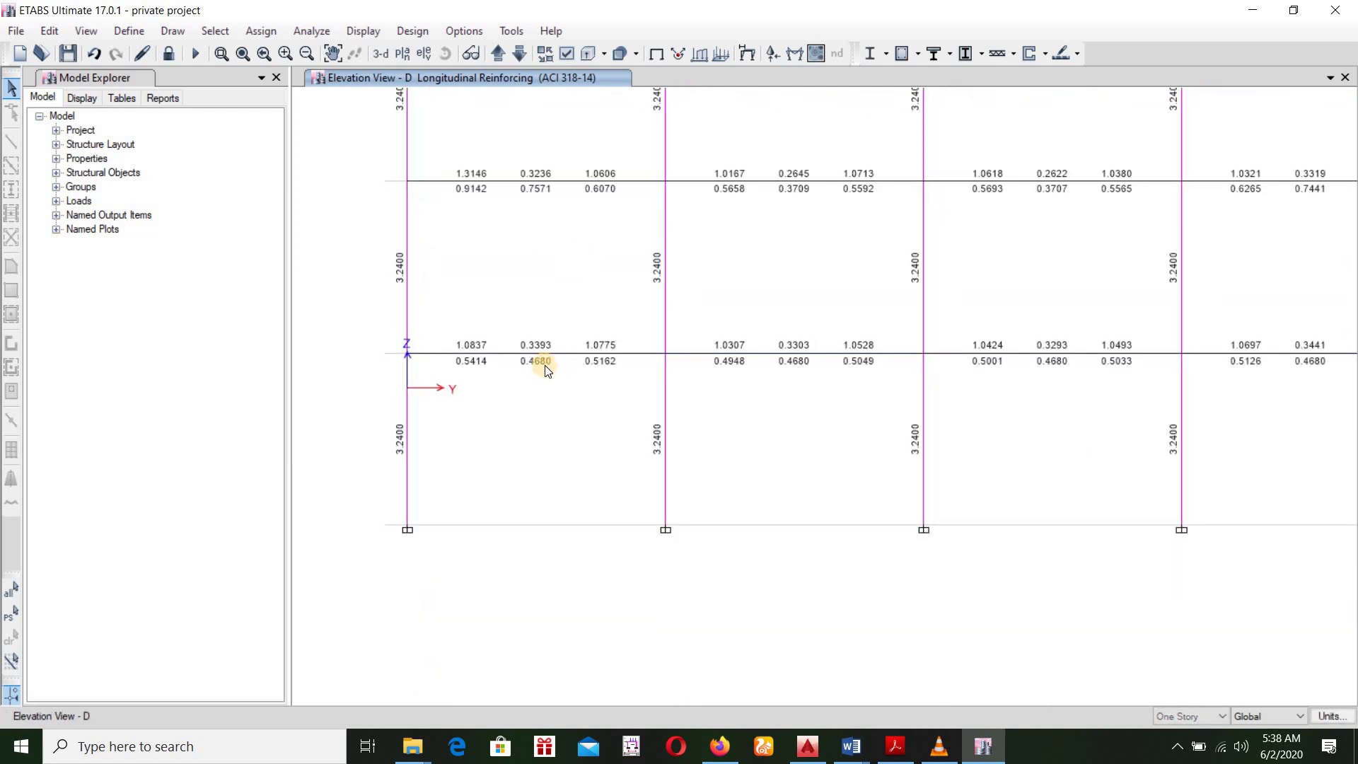
{"action": "scroll", "coordinate": [586, 424], "scroll_direction": "up", "scroll_amount": 3}
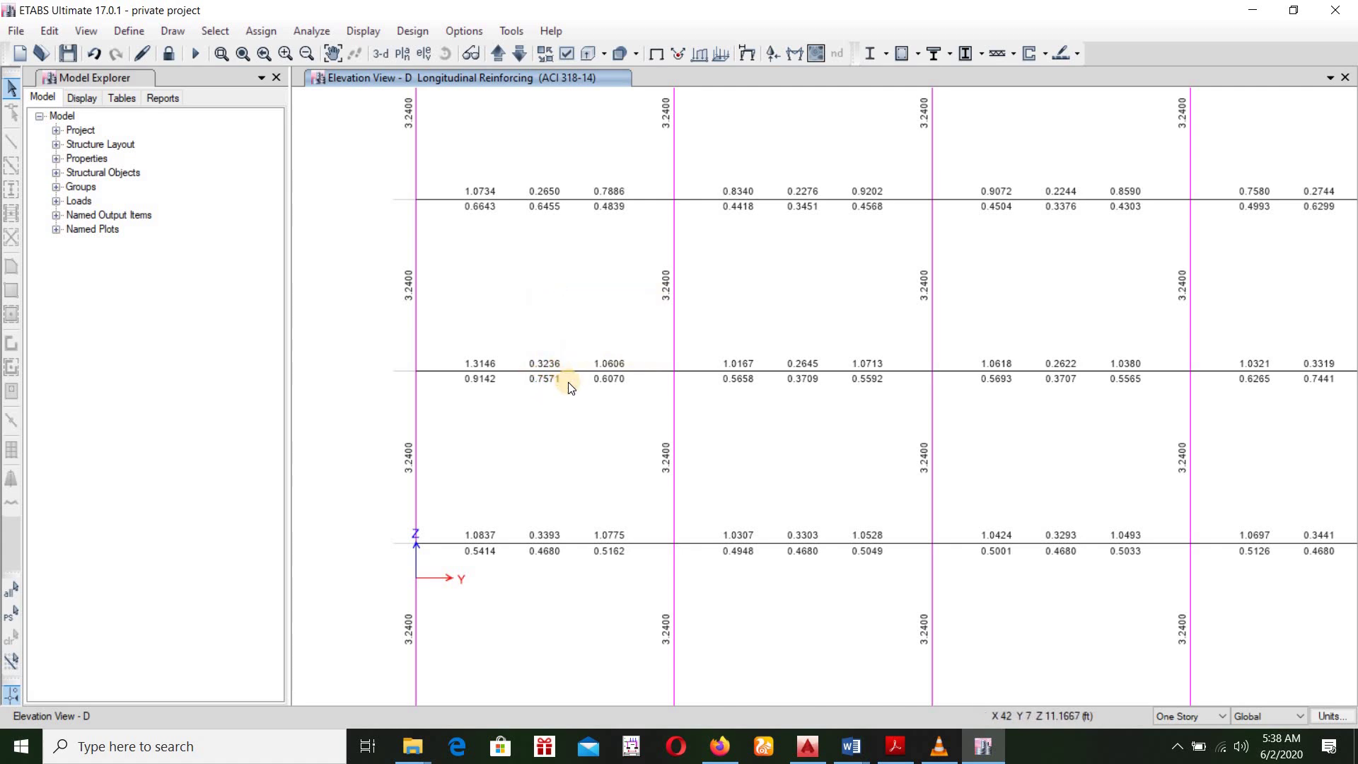
{"action": "scroll", "coordinate": [582, 427], "scroll_direction": "up", "scroll_amount": 3}
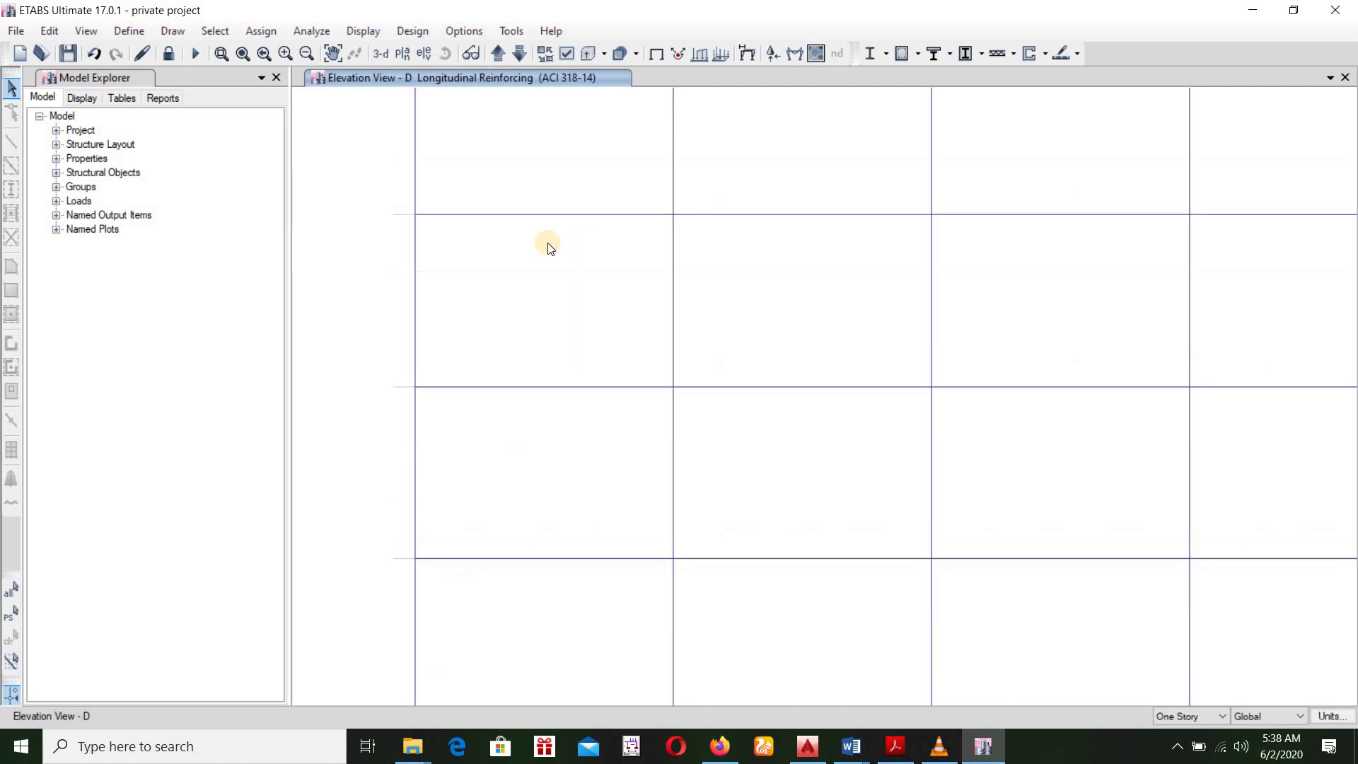
{"action": "middle_click_drag", "start_coordinate": [569, 362], "coordinate": [580, 463]}
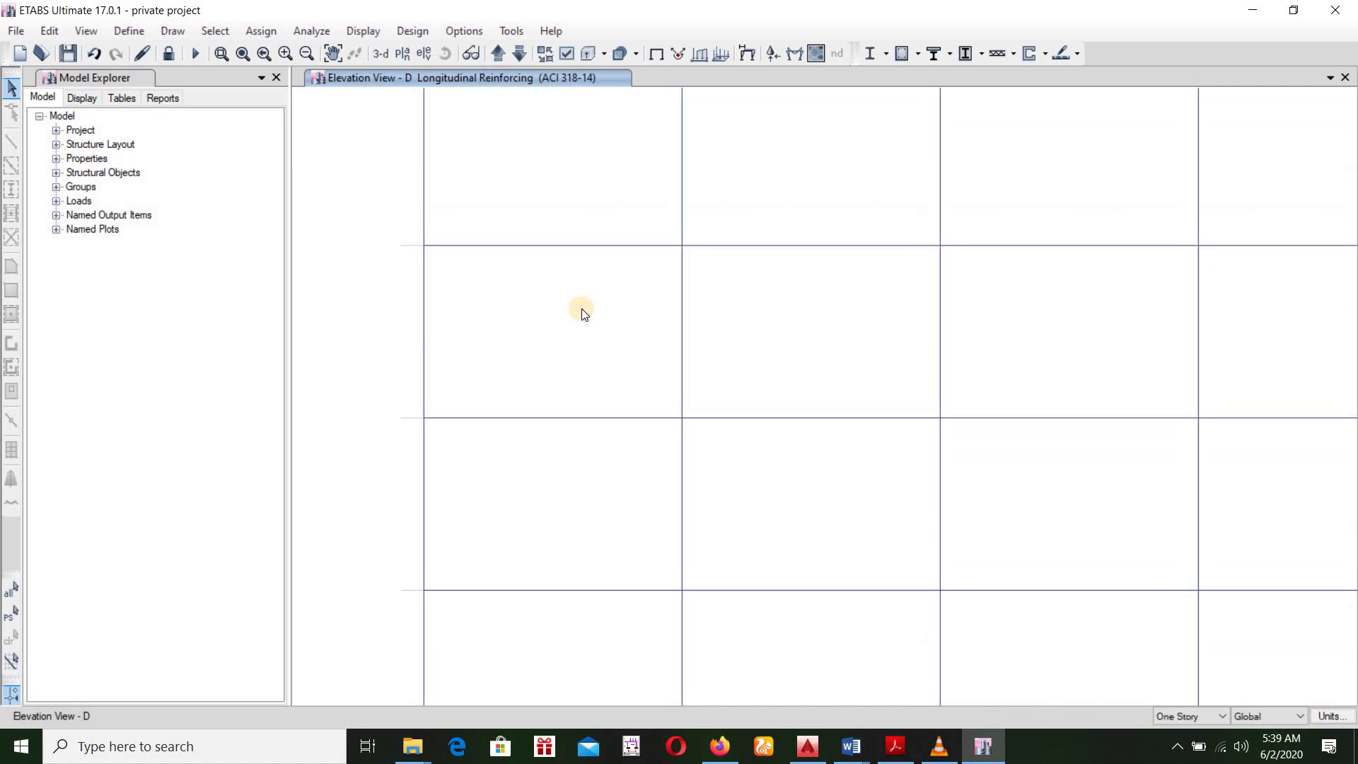
{"action": "middle_click_drag", "start_coordinate": [580, 308], "coordinate": [596, 454]}
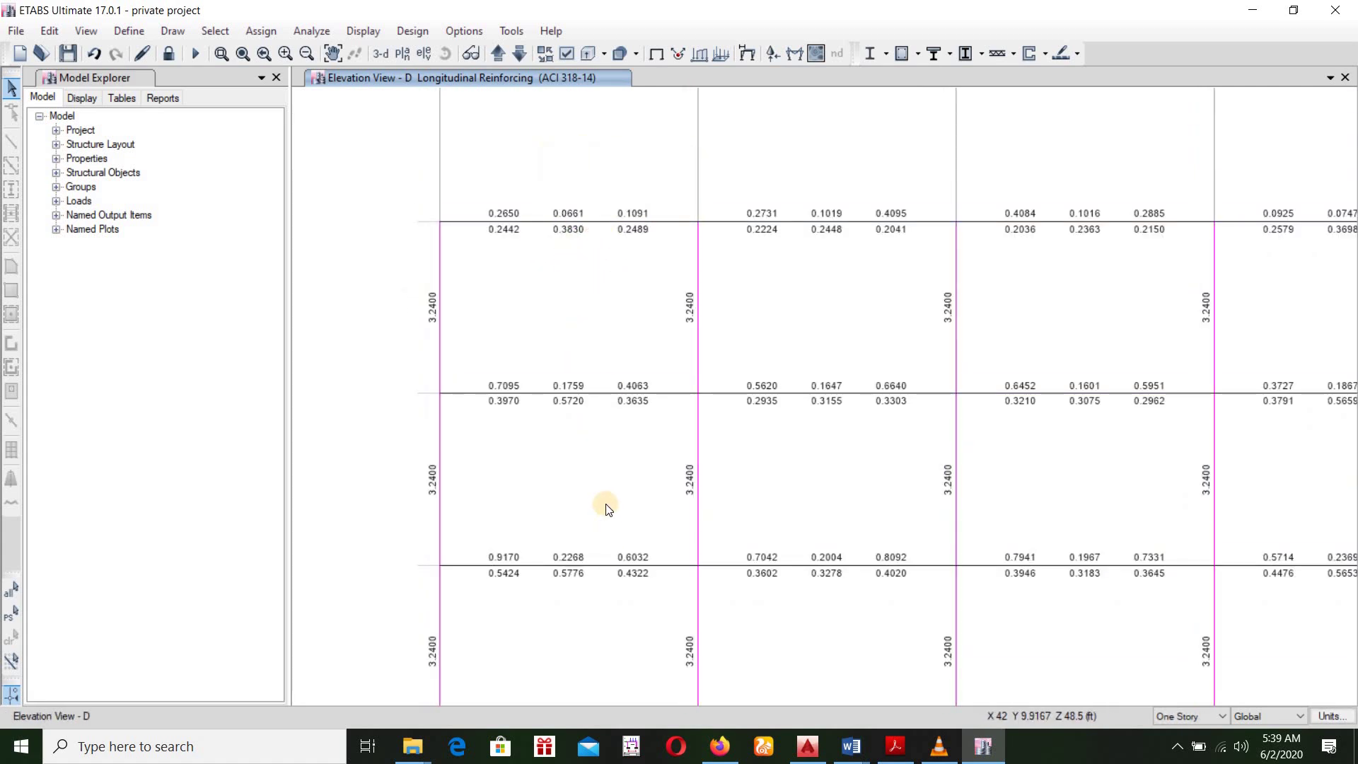
{"action": "middle_click_drag", "start_coordinate": [605, 504], "coordinate": [596, 327]}
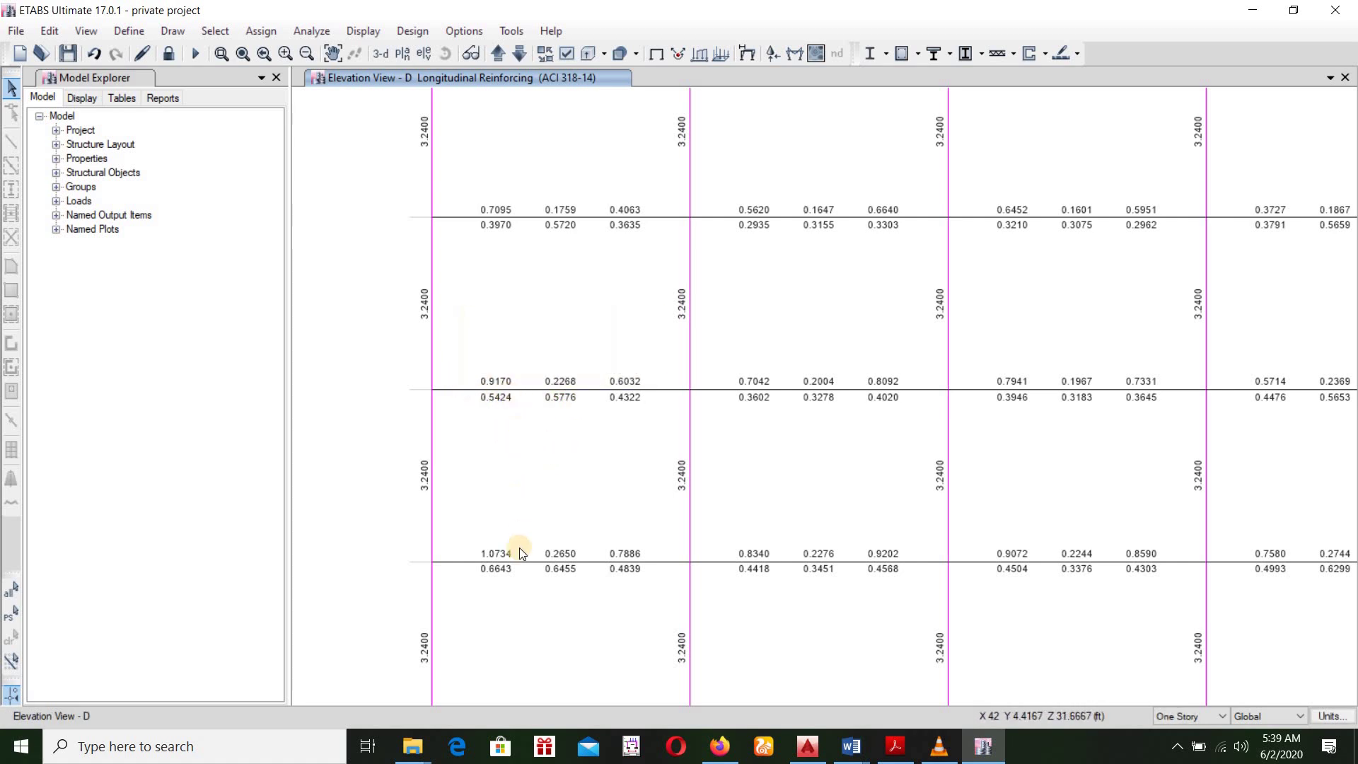
{"action": "middle_click_drag", "start_coordinate": [522, 612], "coordinate": [531, 427]}
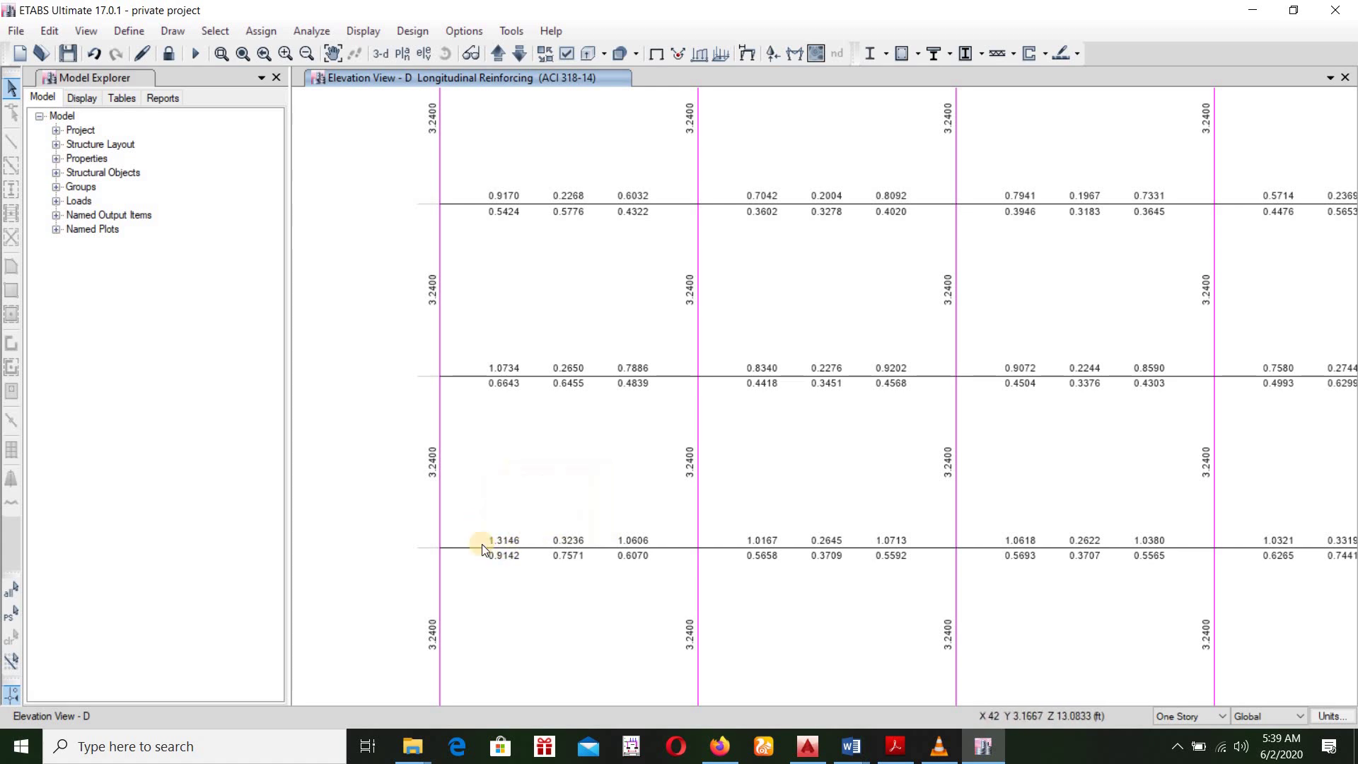
{"action": "mouse_move", "coordinate": [507, 541]}
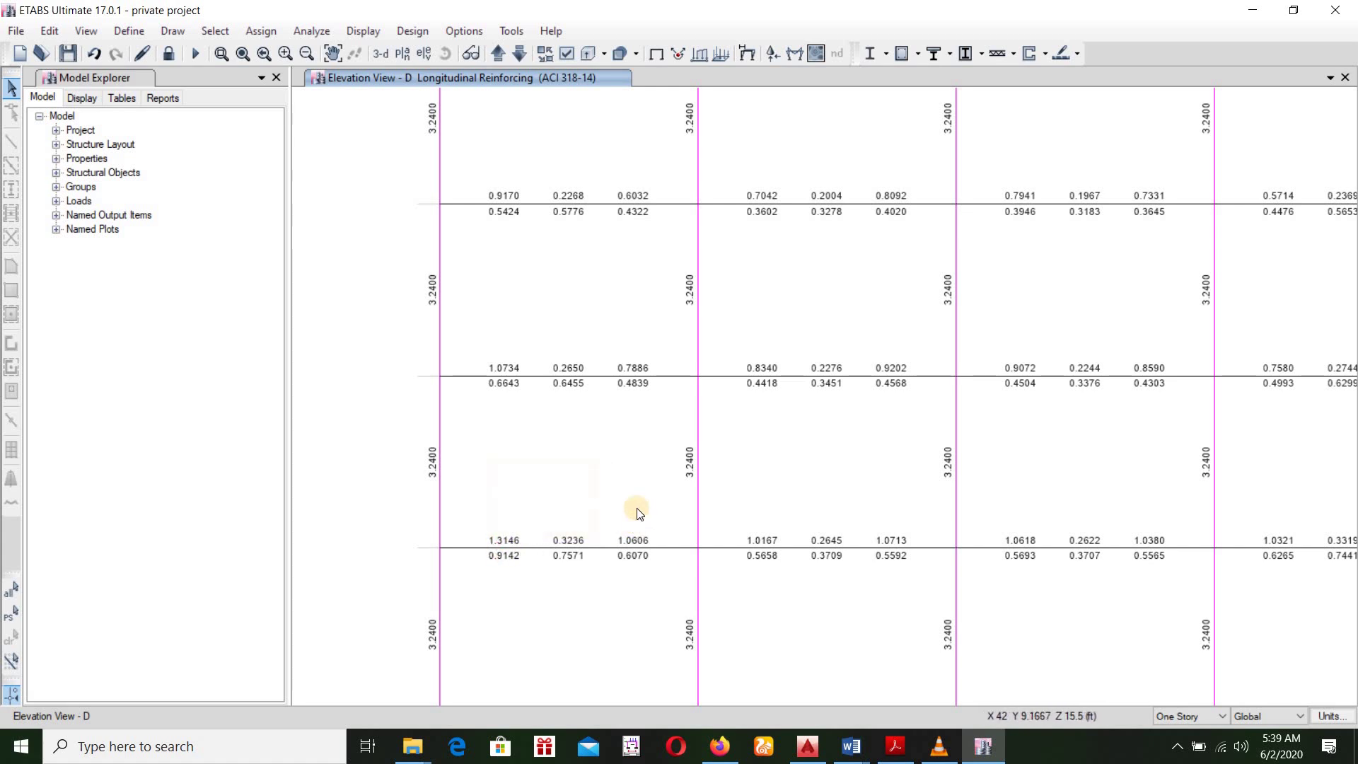
Step: Examine the longitudinal reinforcement of the beams on elevation D across grids 1 to 5, from the roof down to GF
{"action": "middle_click_drag", "start_coordinate": [631, 276], "coordinate": [647, 543]}
{"action": "scroll", "coordinate": [634, 498], "scroll_direction": "down", "scroll_amount": 3}
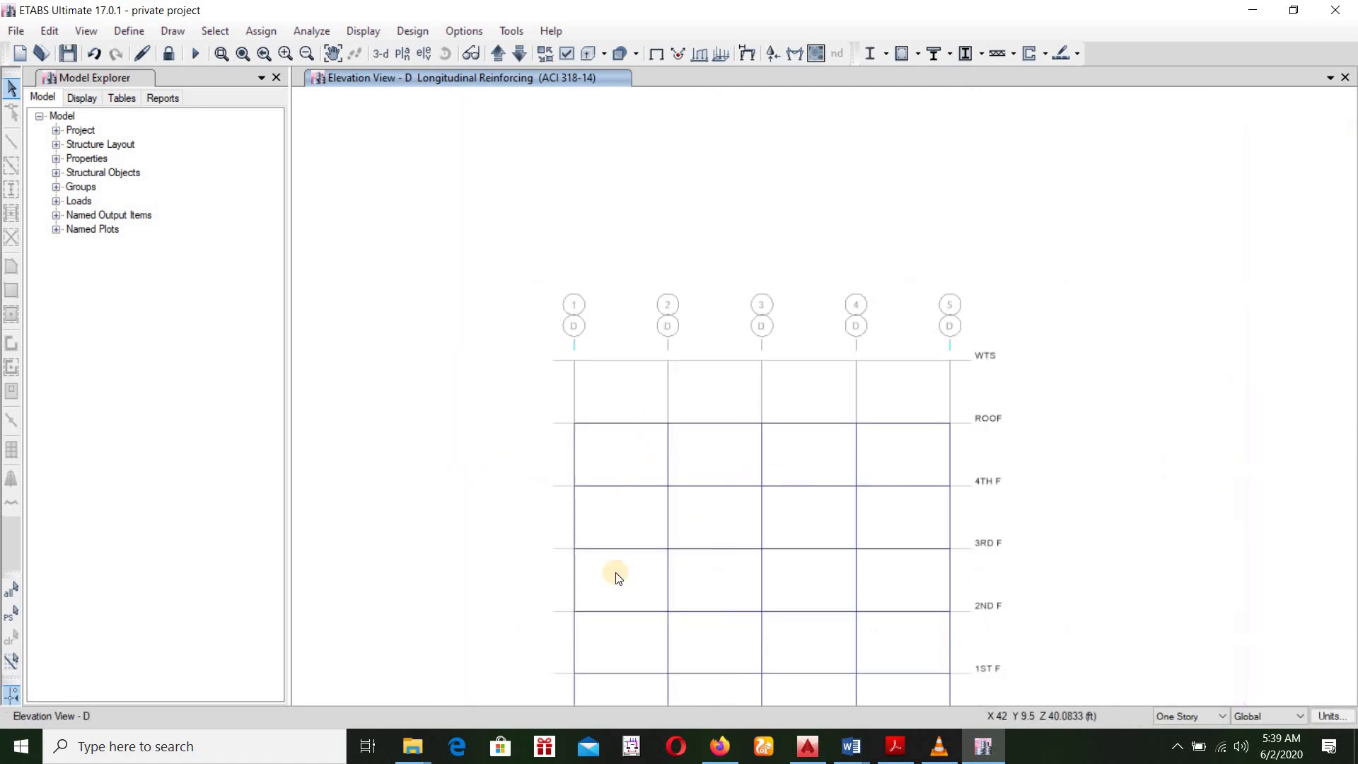
{"action": "middle_click_drag", "start_coordinate": [621, 608], "coordinate": [569, 361]}
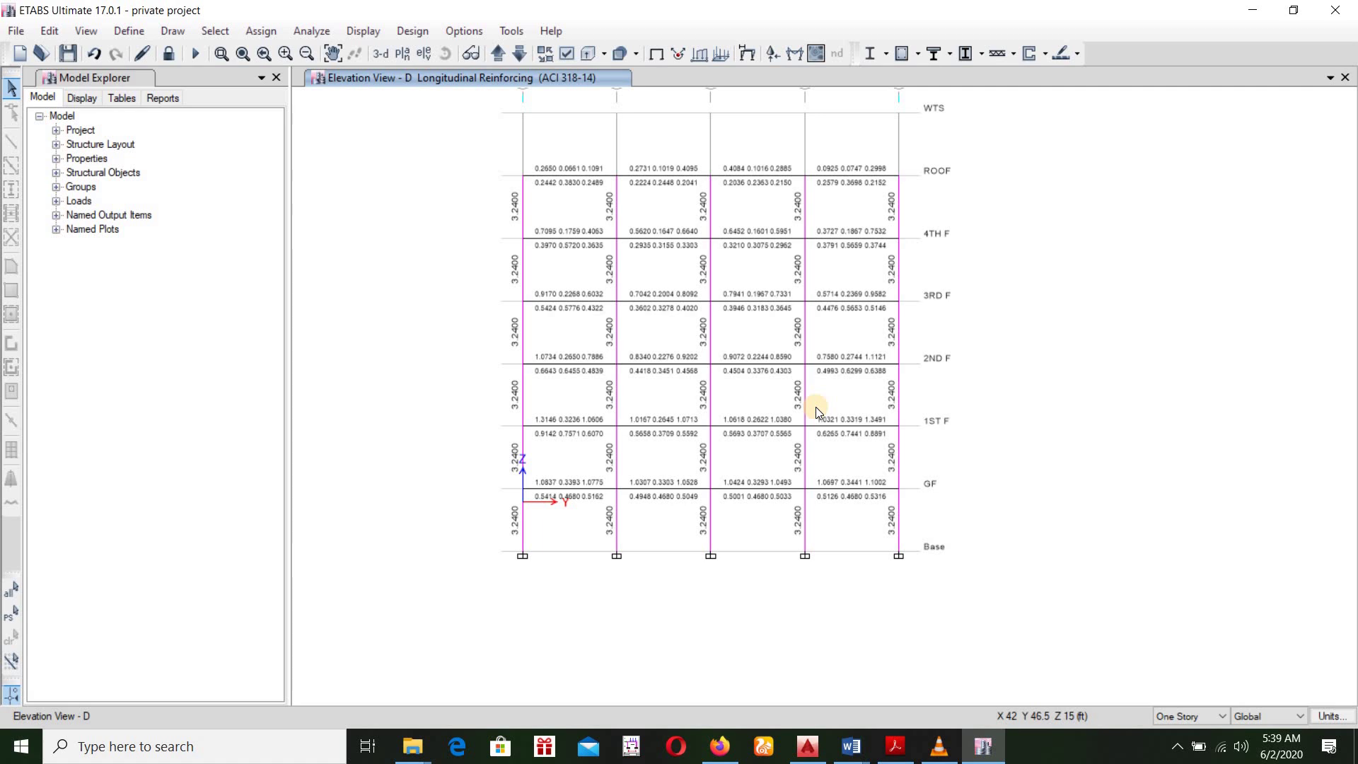
{"action": "scroll", "coordinate": [939, 404], "scroll_direction": "up", "scroll_amount": 4}
{"action": "middle_click_drag", "start_coordinate": [645, 404], "coordinate": [1039, 372]}
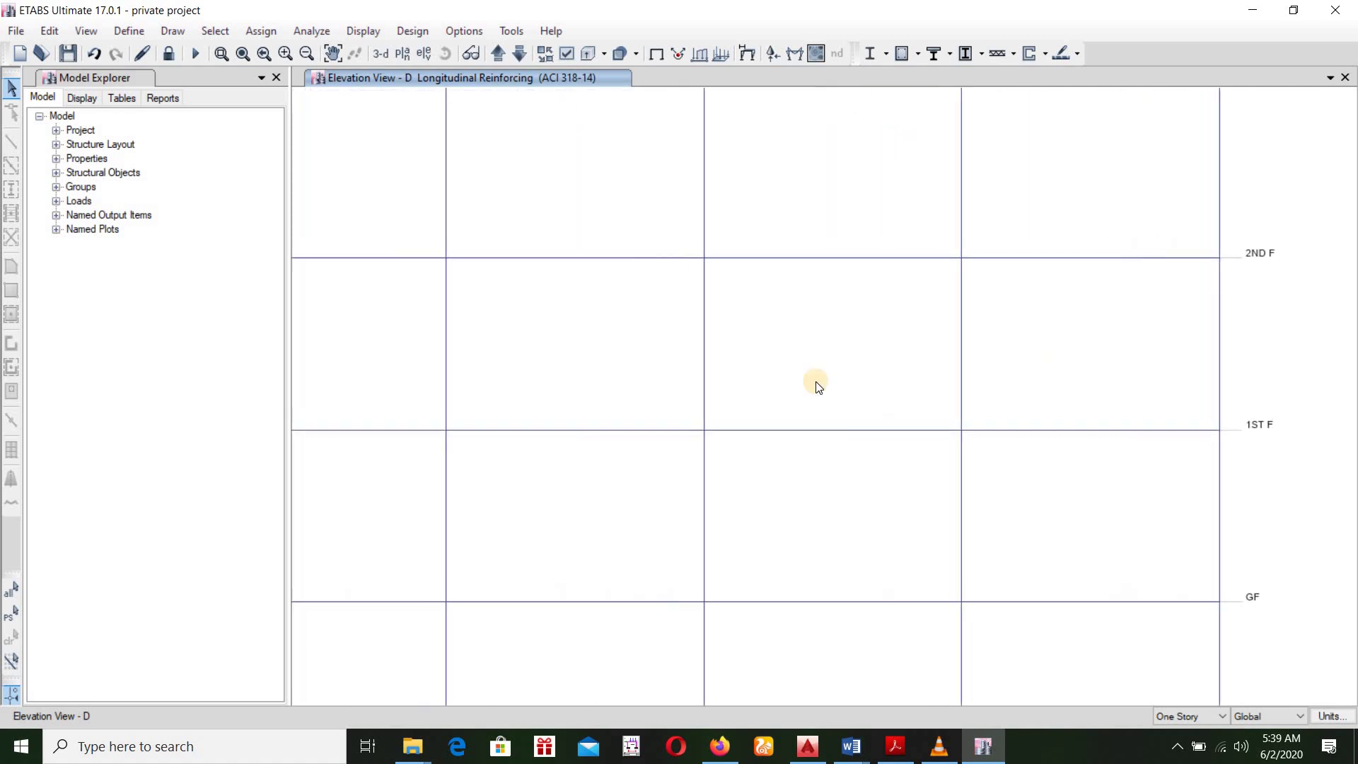
{"action": "middle_click_drag", "start_coordinate": [783, 370], "coordinate": [884, 349]}
{"action": "scroll", "coordinate": [887, 353], "scroll_direction": "down", "scroll_amount": 3}
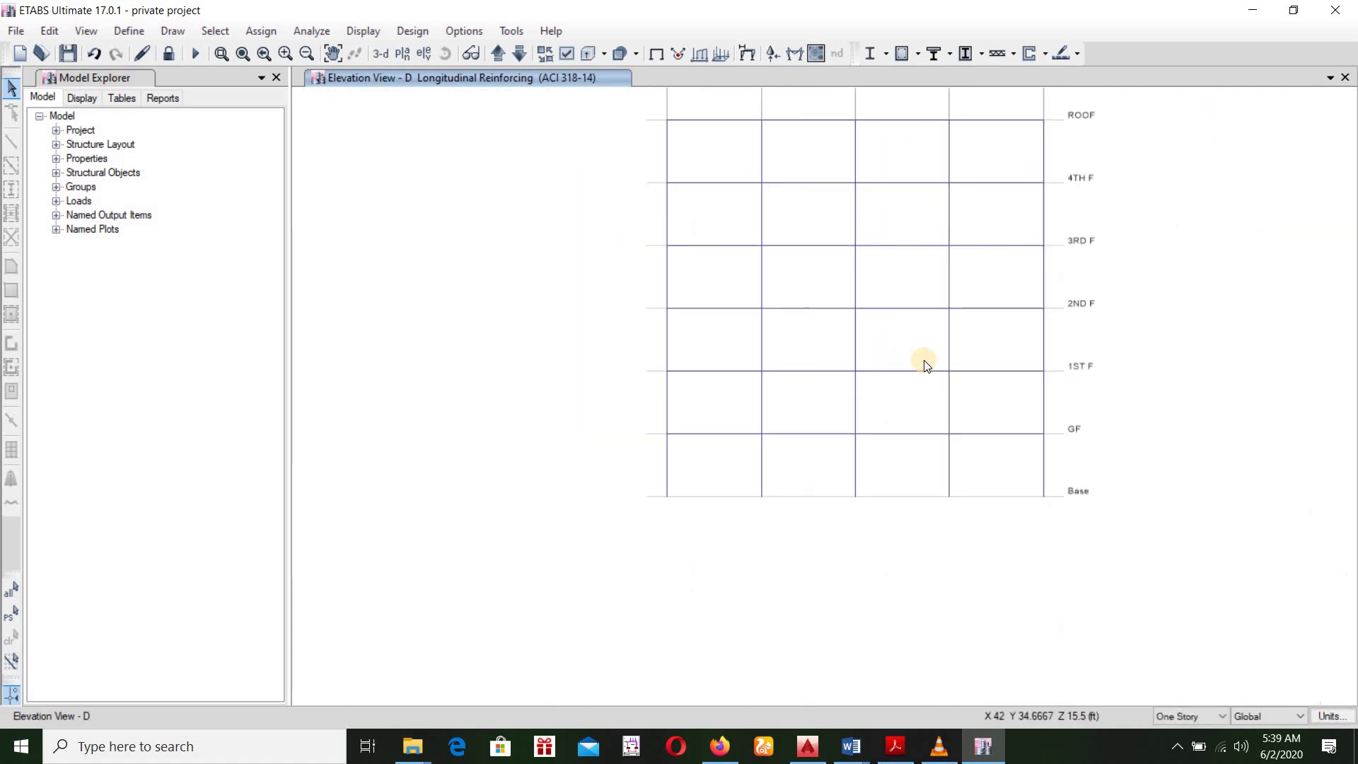
{"action": "scroll", "coordinate": [902, 355], "scroll_direction": "up", "scroll_amount": 3}
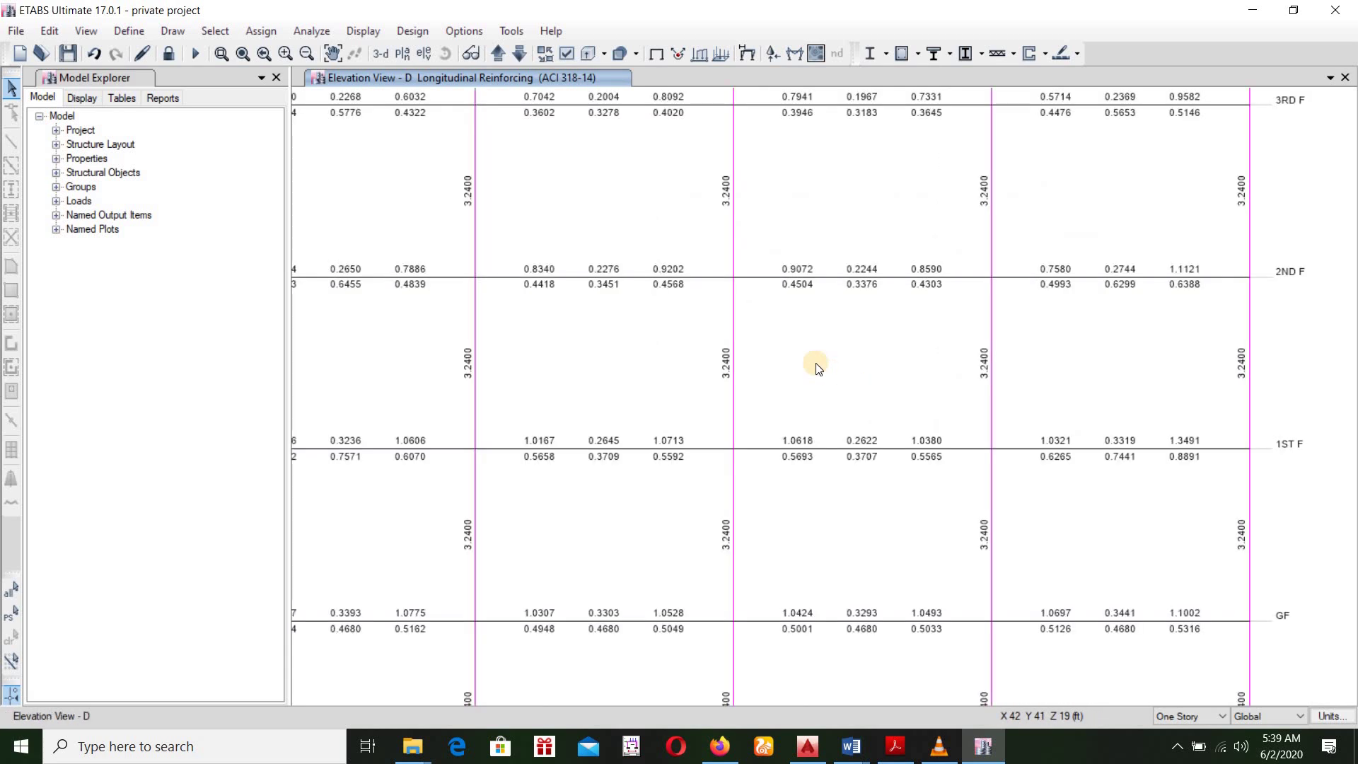
{"action": "scroll", "coordinate": [910, 342], "scroll_direction": "down", "scroll_amount": 3}
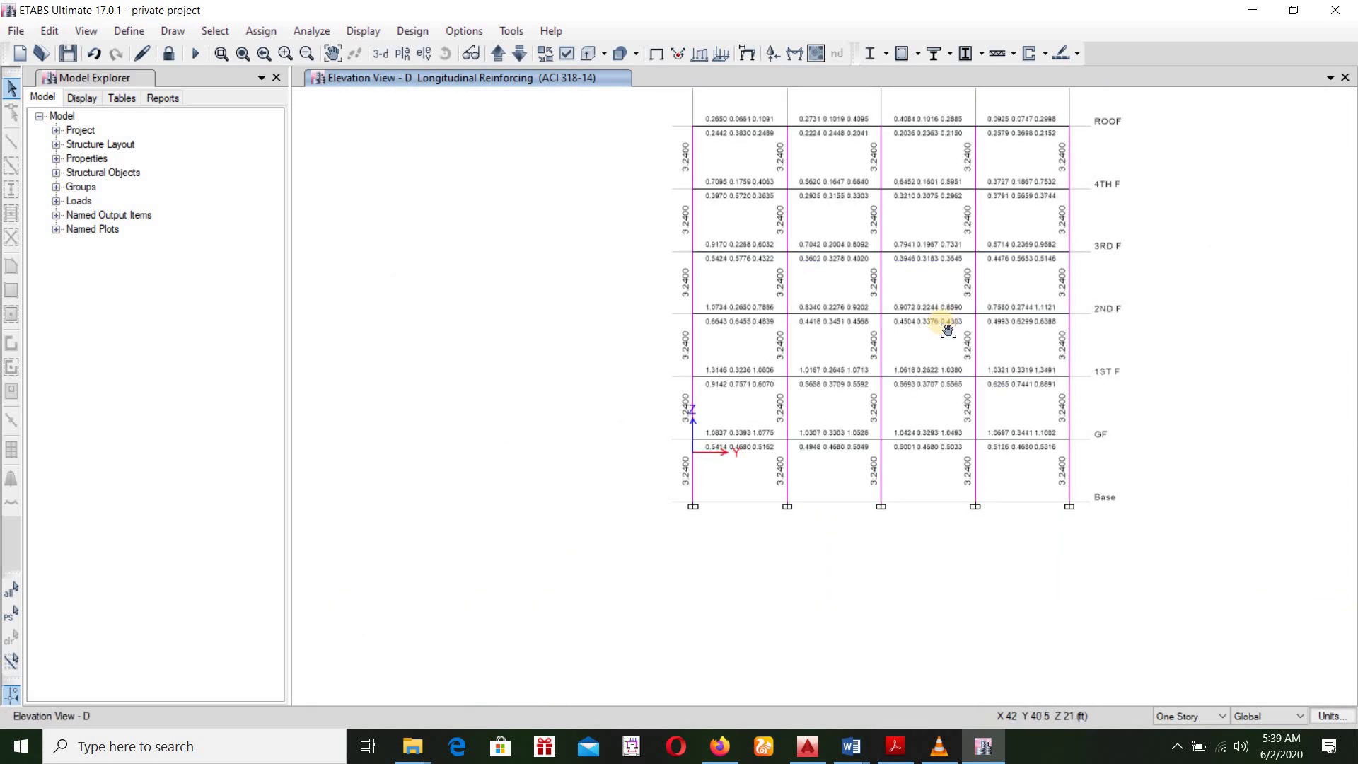
{"action": "middle_click_drag", "start_coordinate": [943, 319], "coordinate": [813, 410]}
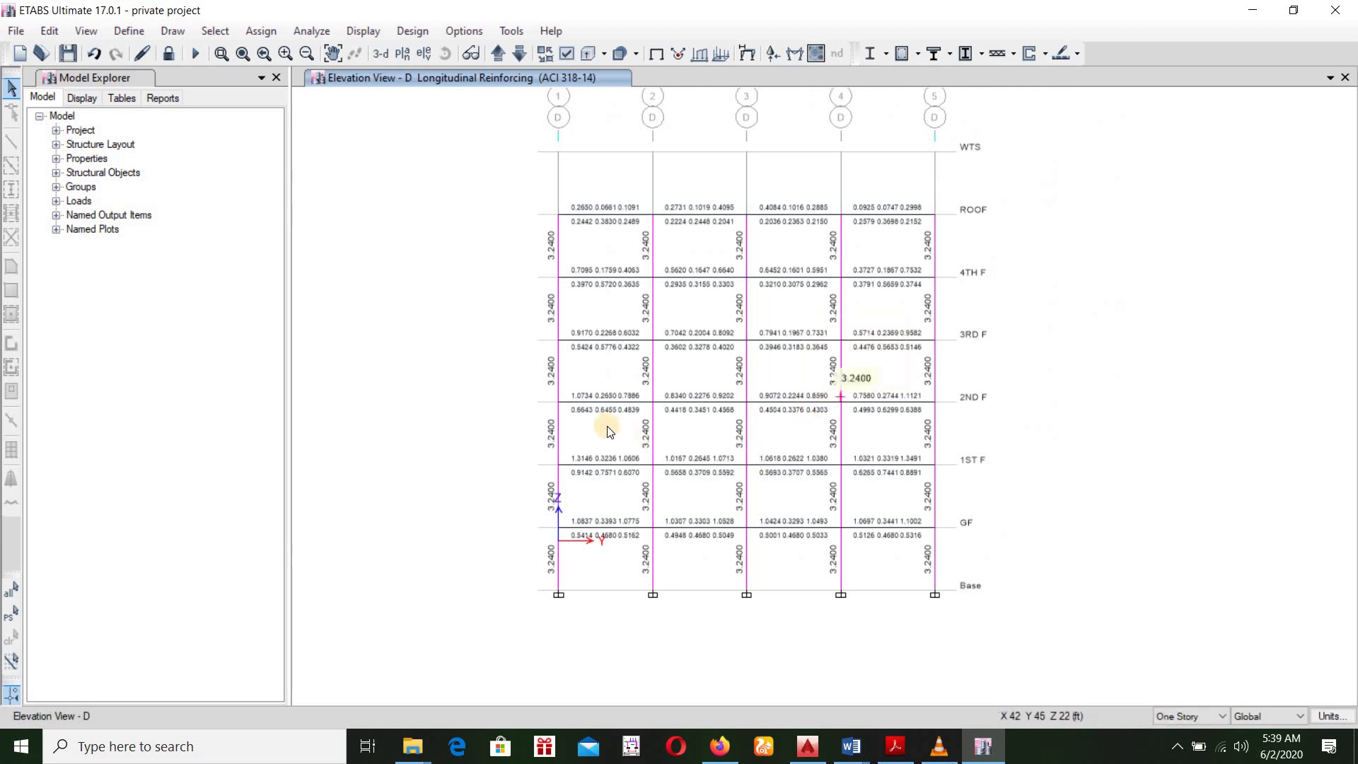
{"action": "scroll", "coordinate": [606, 427], "scroll_direction": "up", "scroll_amount": 3}
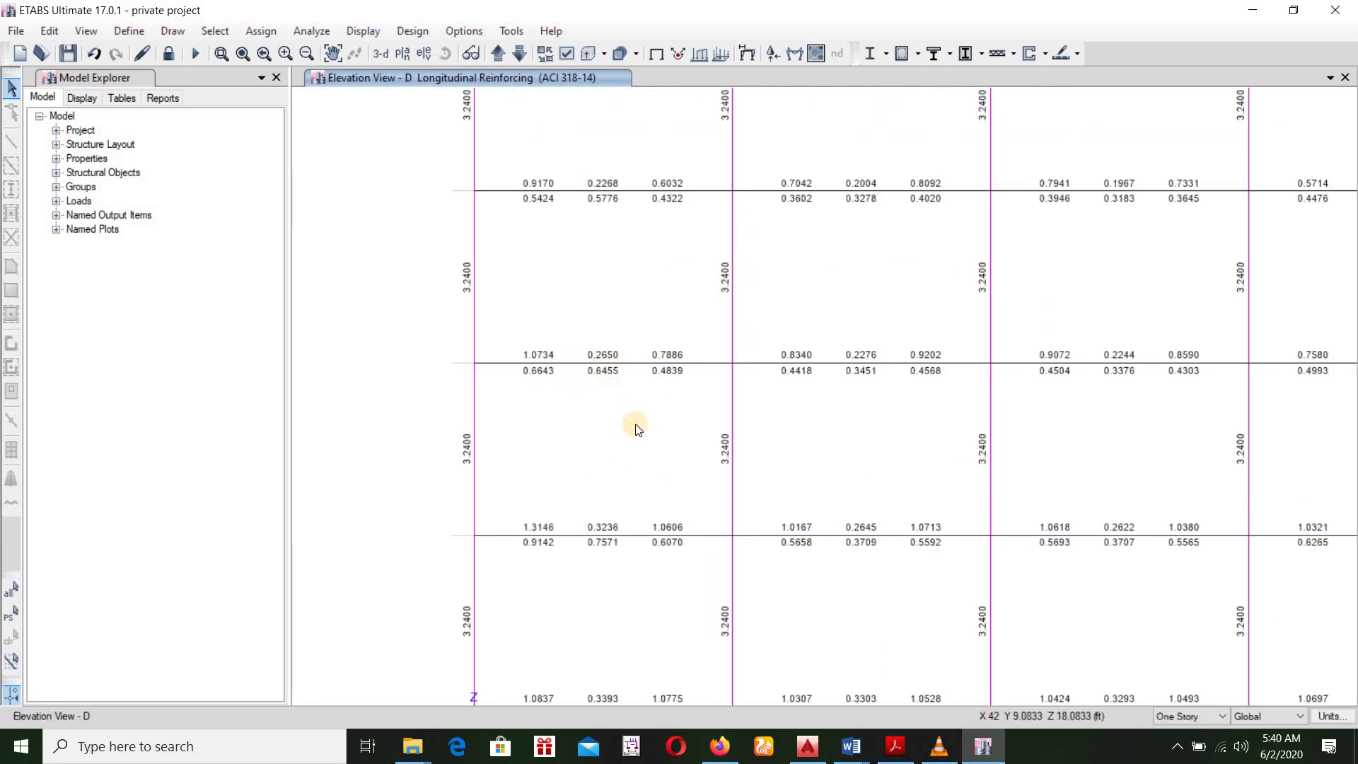
{"action": "scroll", "coordinate": [618, 417], "scroll_direction": "down", "scroll_amount": 3}
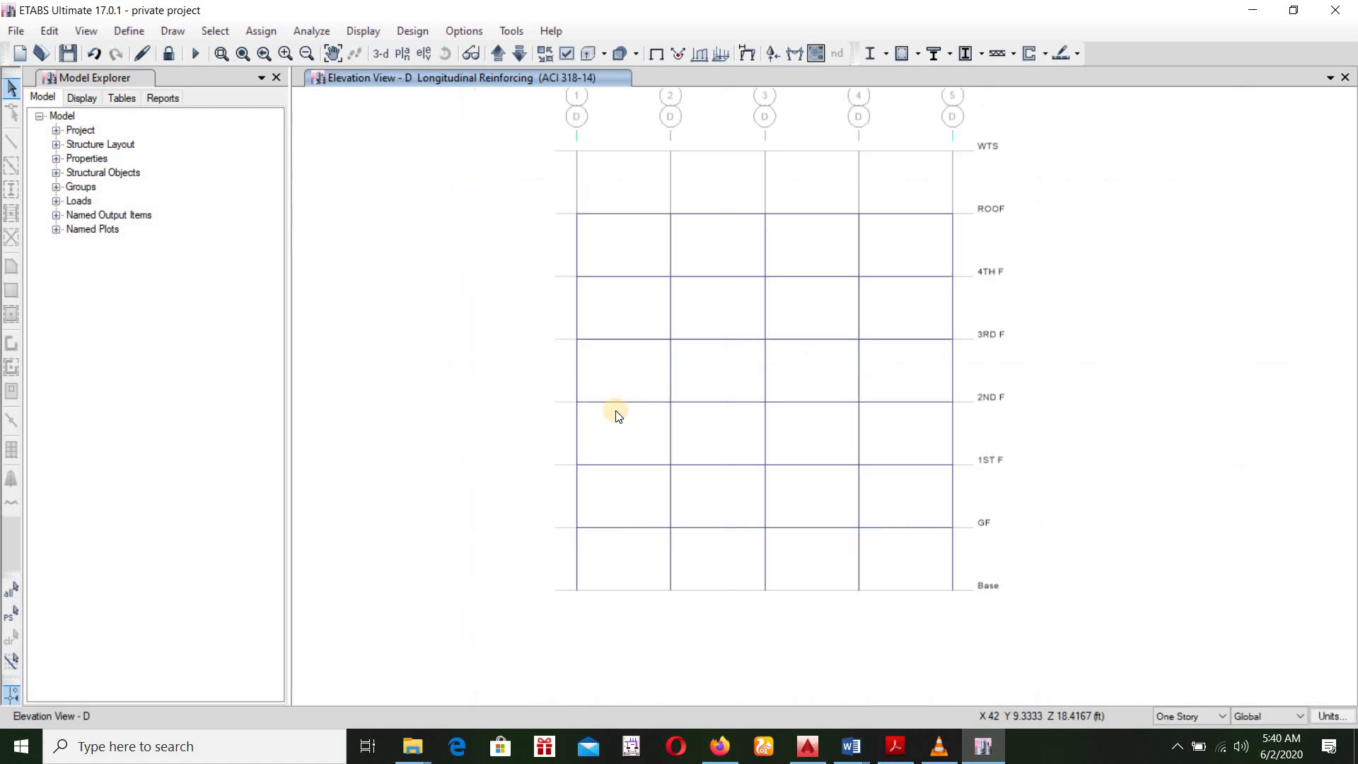
Step: Display the Moment 3-3 diagram for the BNBC-2:1.4DL+1.7LL combination on elevation D, filled and with values at controlling stations
{"action": "left_click", "coordinate": [794, 55]}
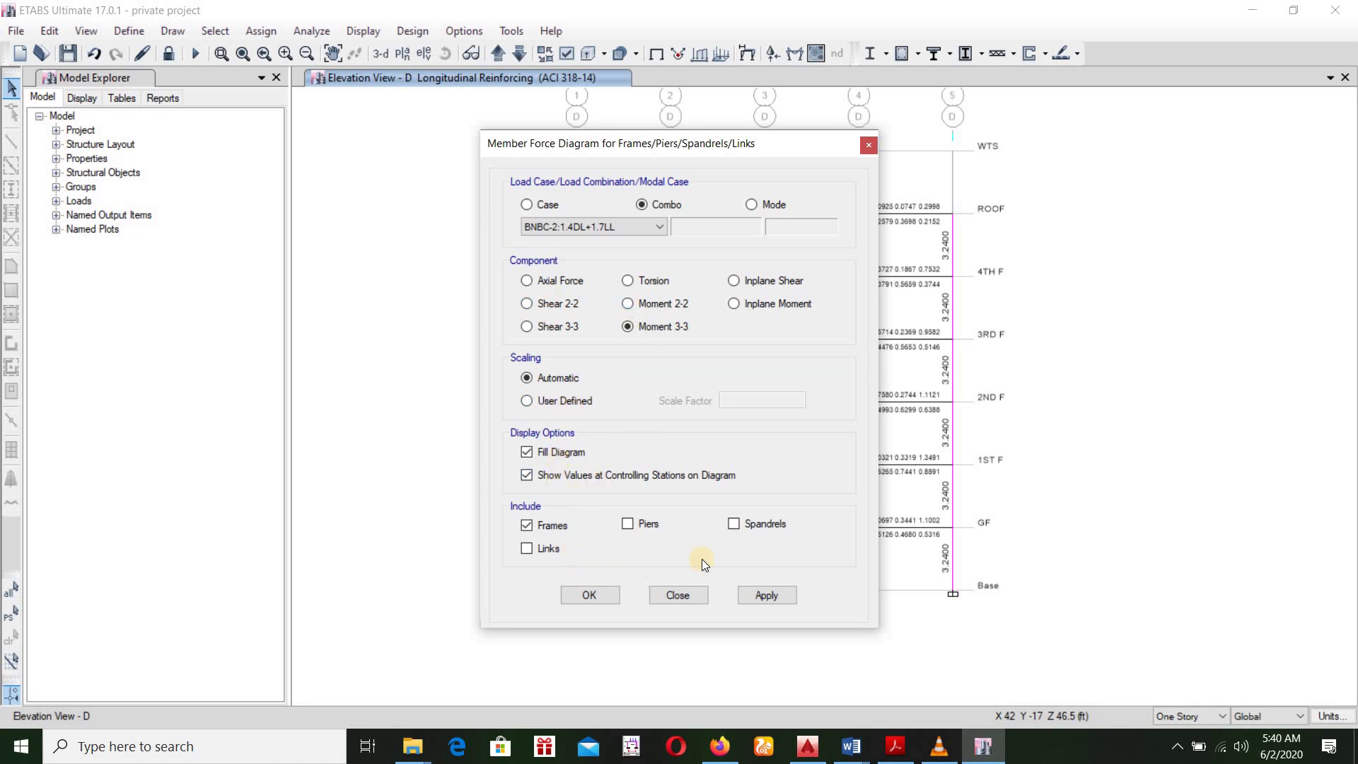
{"action": "left_click", "coordinate": [754, 592]}
{"action": "left_click", "coordinate": [576, 593]}
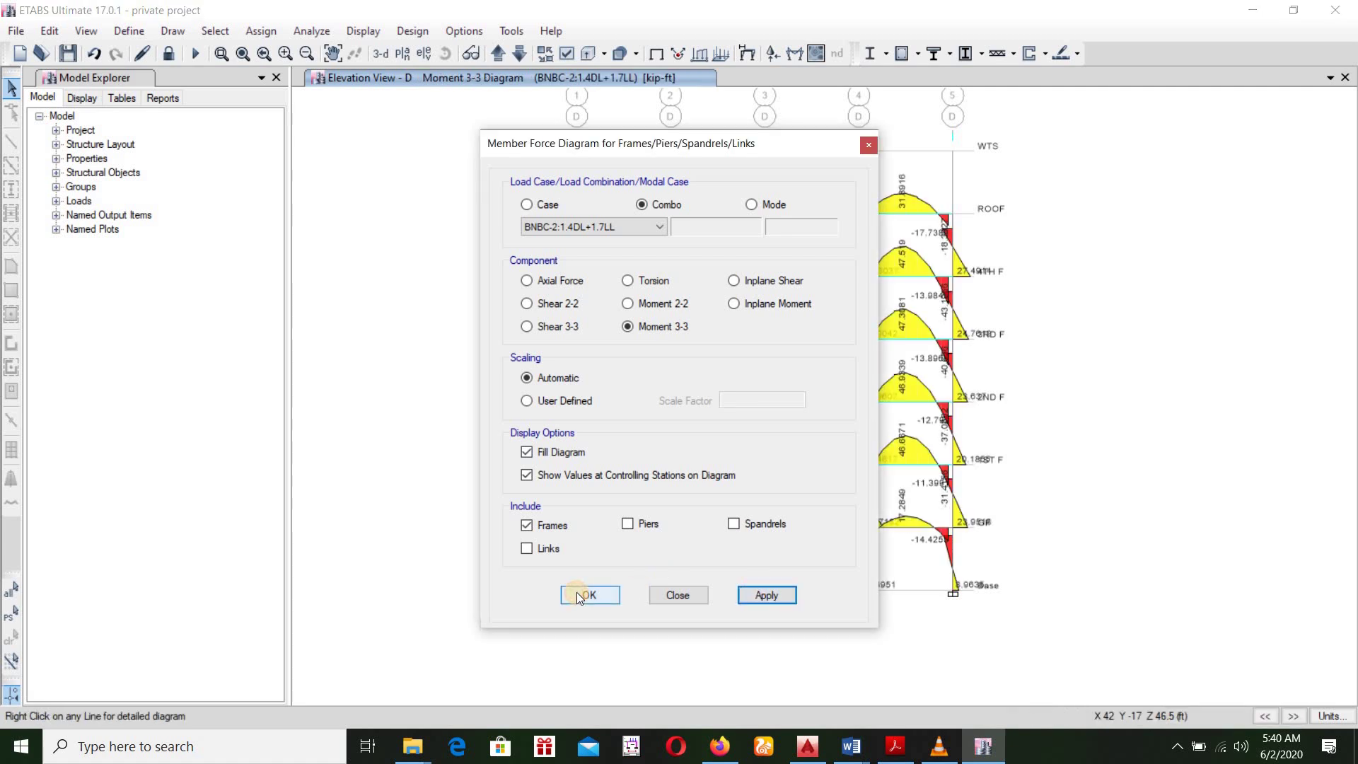
{"action": "left_click", "coordinate": [428, 31]}
{"action": "left_click", "coordinate": [459, 31]}
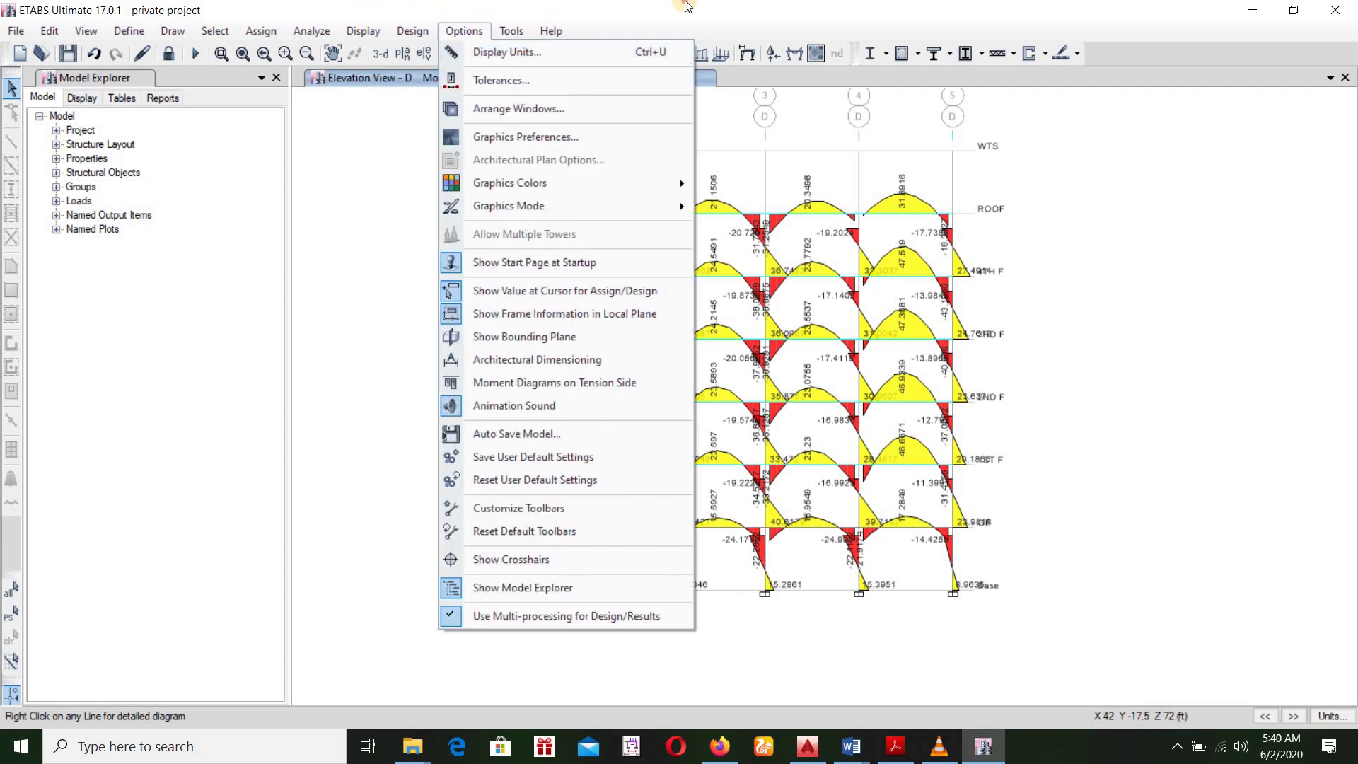
{"action": "left_click", "coordinate": [689, 21]}
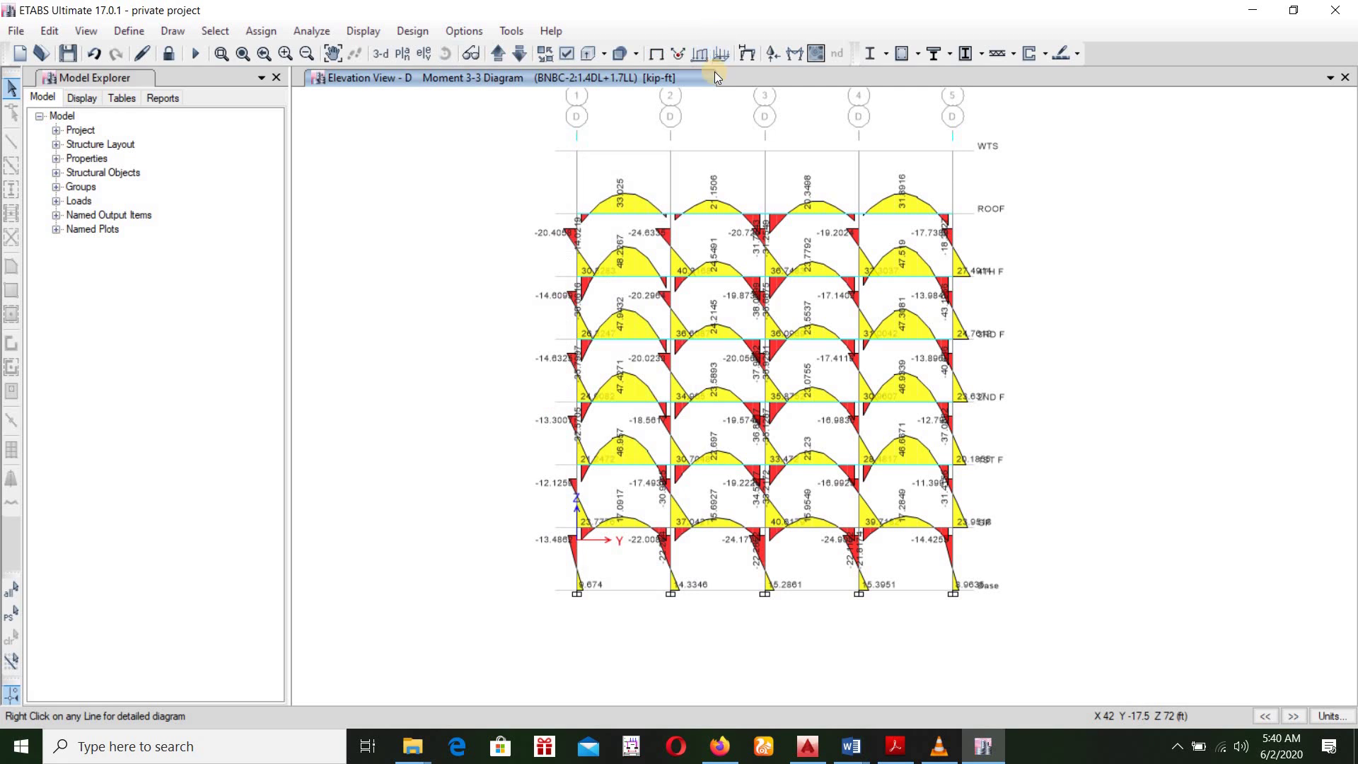
Step: Examine the Moment 3-3 diagrams of elevation D floor by floor, from the roof beams down to the GF beams
{"action": "scroll", "coordinate": [645, 189], "scroll_direction": "up", "scroll_amount": 3}
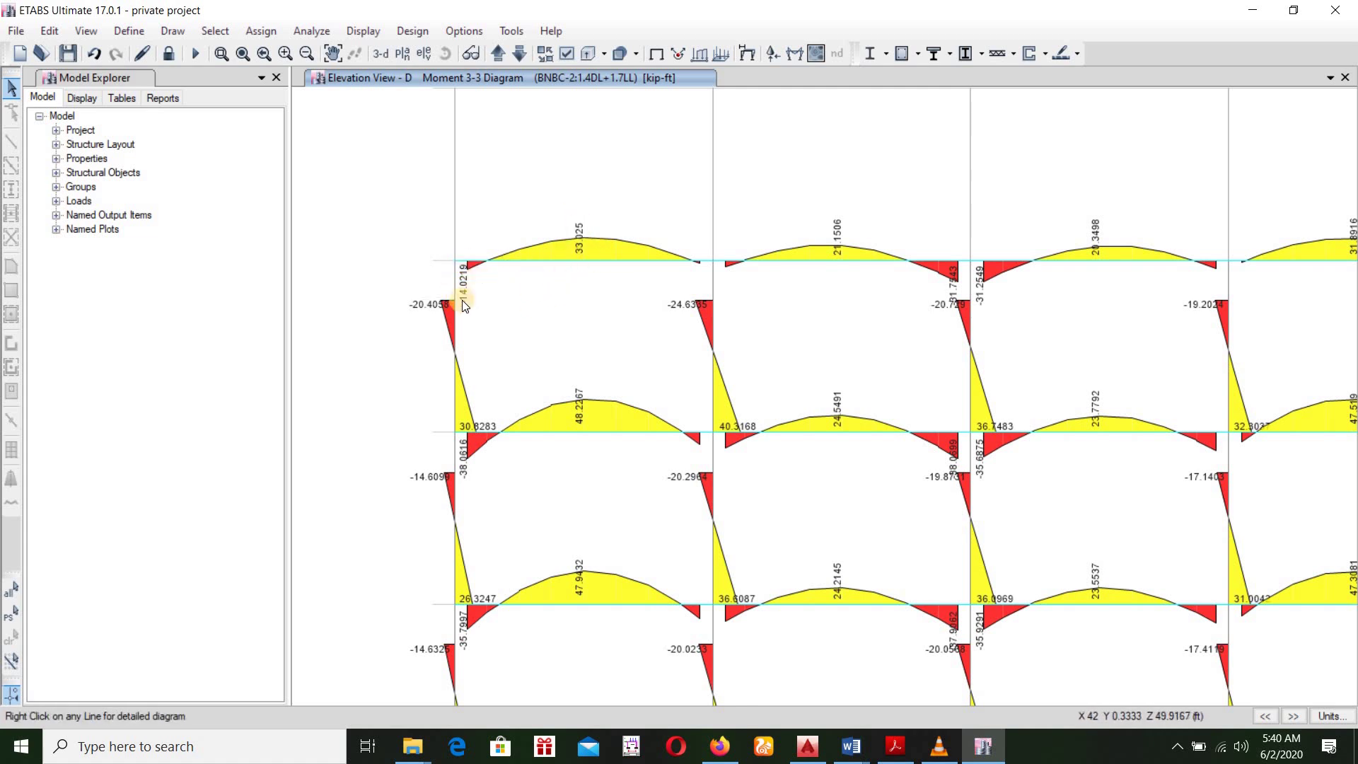
{"action": "middle_click_drag", "start_coordinate": [605, 505], "coordinate": [640, 251]}
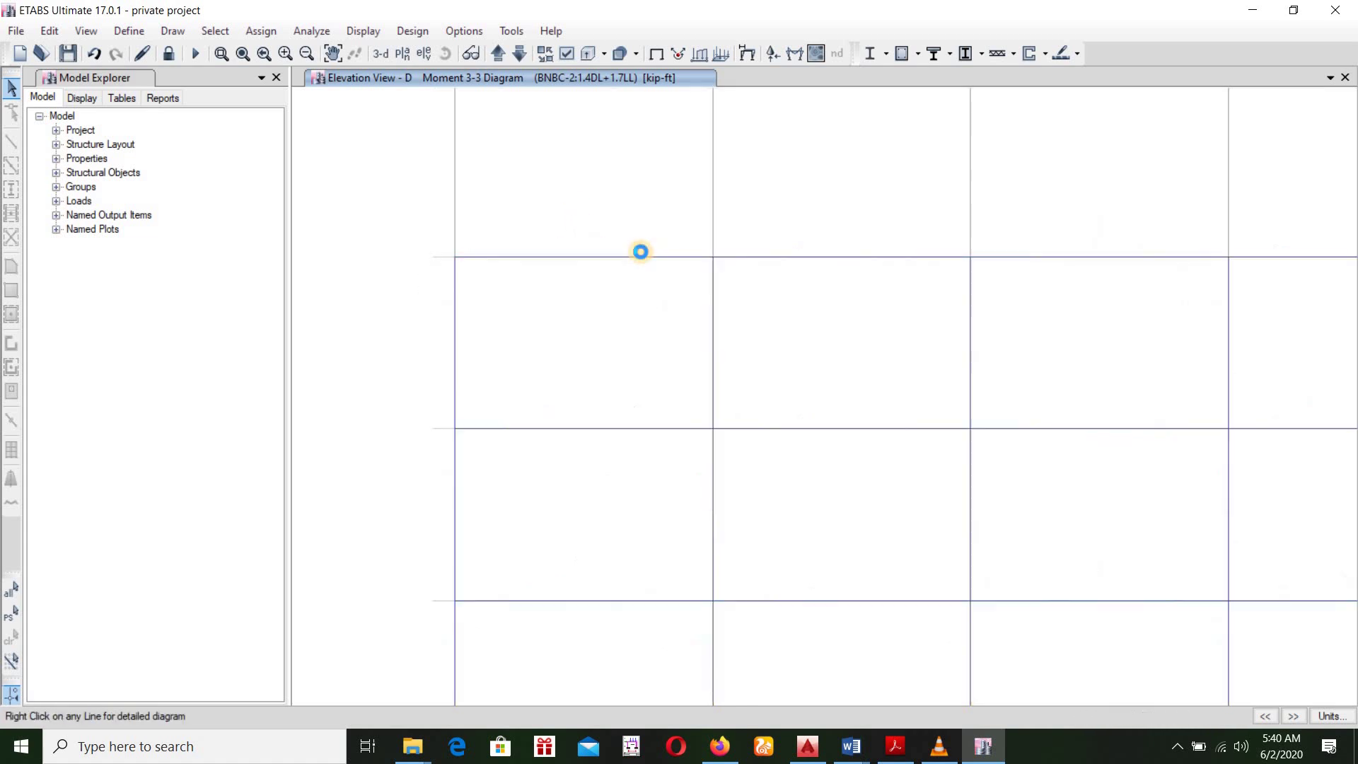
{"action": "middle_click_drag", "start_coordinate": [662, 426], "coordinate": [618, 271]}
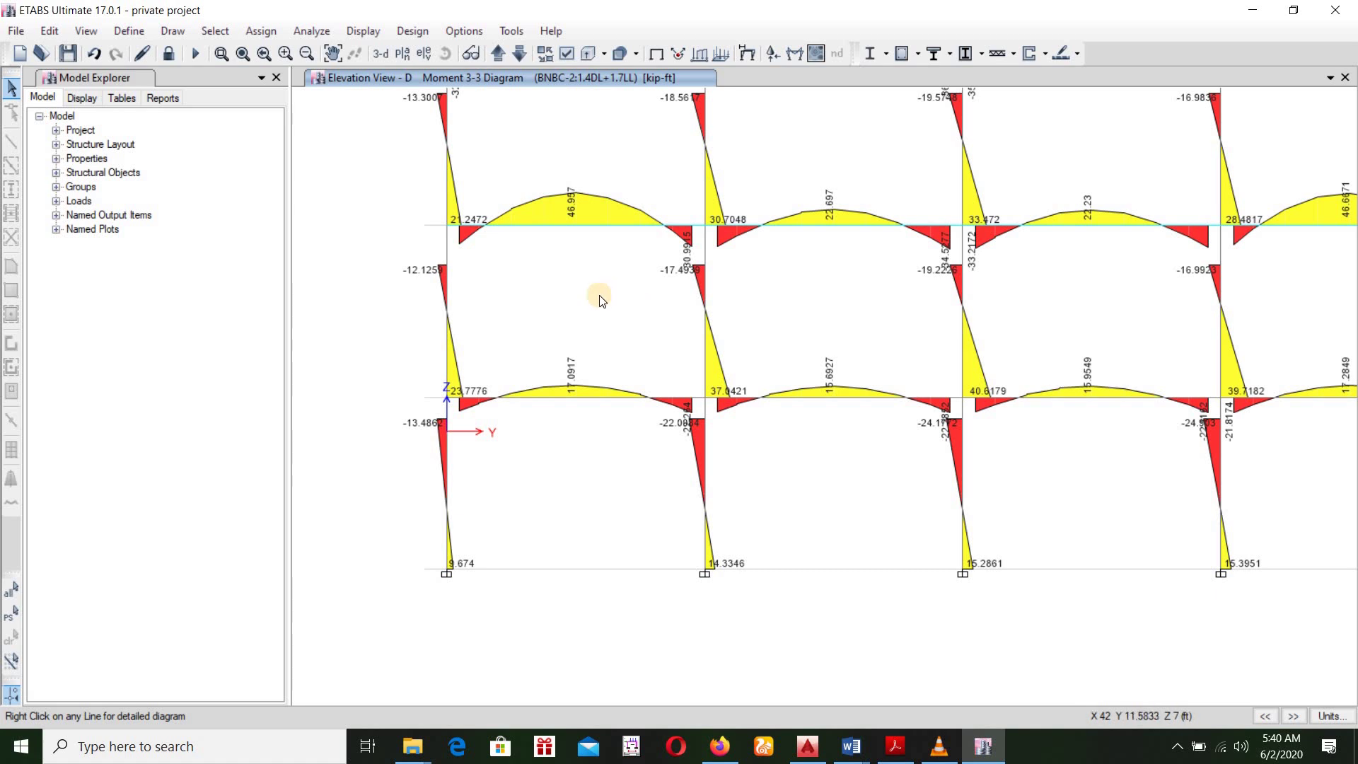
{"action": "middle_click_drag", "start_coordinate": [621, 303], "coordinate": [418, 333]}
{"action": "scroll", "coordinate": [672, 315], "scroll_direction": "down", "scroll_amount": 2}
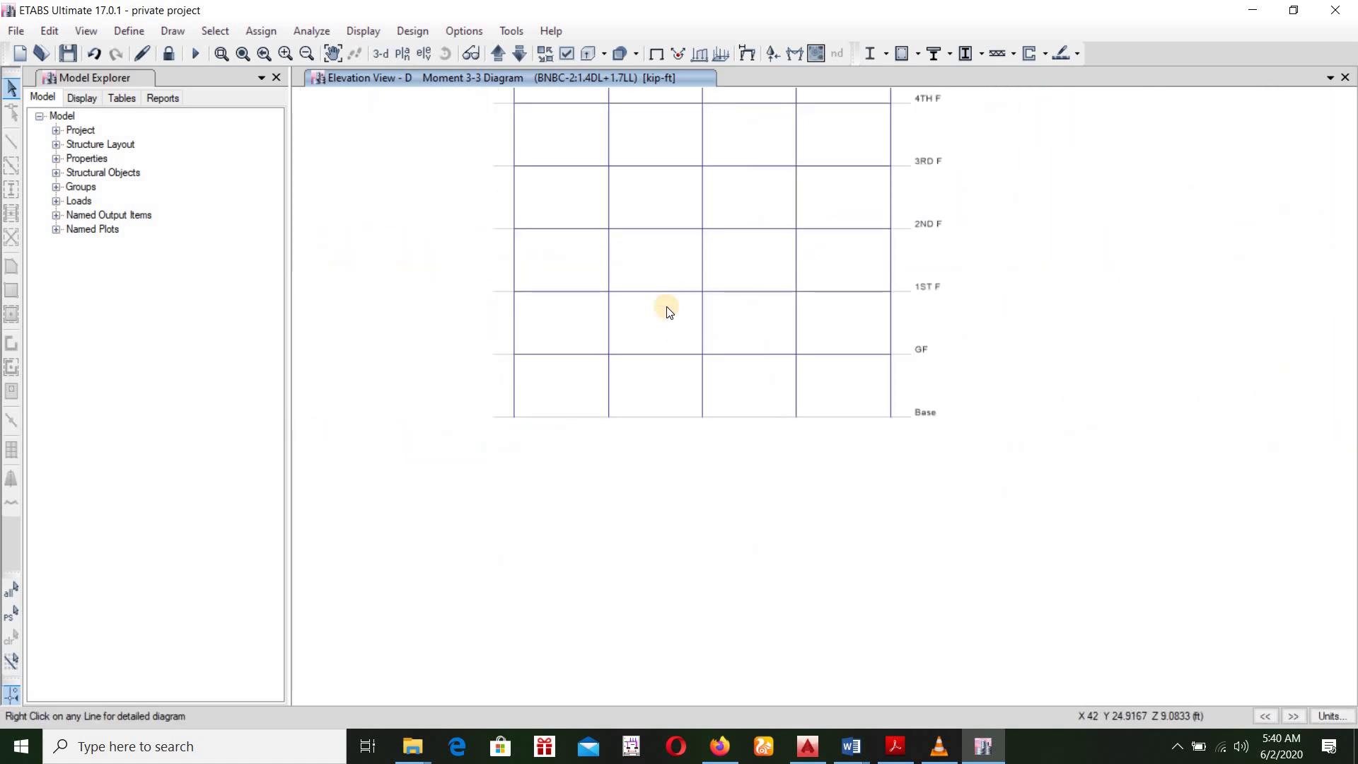
{"action": "middle_click_drag", "start_coordinate": [667, 283], "coordinate": [615, 391]}
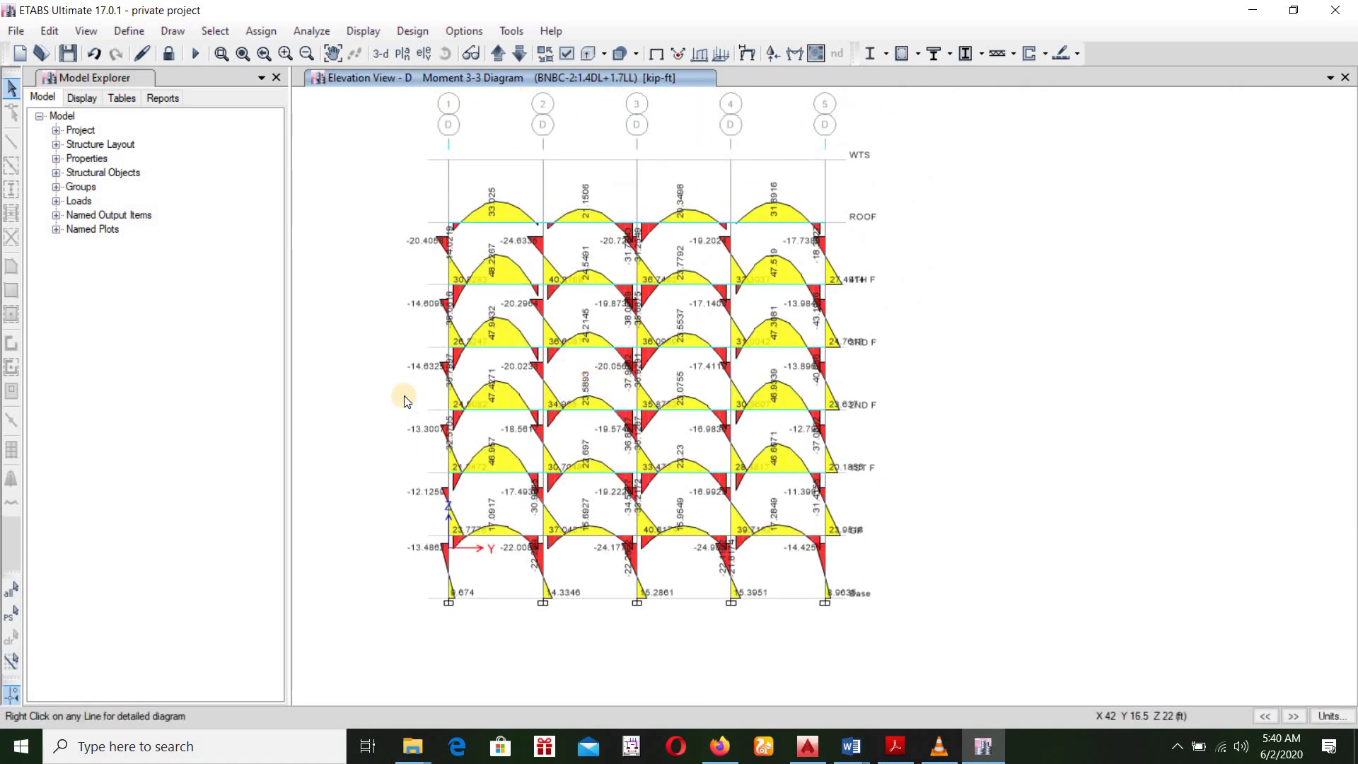
Step: Compare the support and midspan moments of the beams in the interior and end bays of elevation D
{"action": "scroll", "coordinate": [405, 396], "scroll_direction": "up", "scroll_amount": 2}
{"action": "scroll", "coordinate": [404, 396], "scroll_direction": "down", "scroll_amount": 2}
{"action": "scroll", "coordinate": [677, 307], "scroll_direction": "up", "scroll_amount": 2}
{"action": "scroll", "coordinate": [650, 348], "scroll_direction": "down", "scroll_amount": 2}
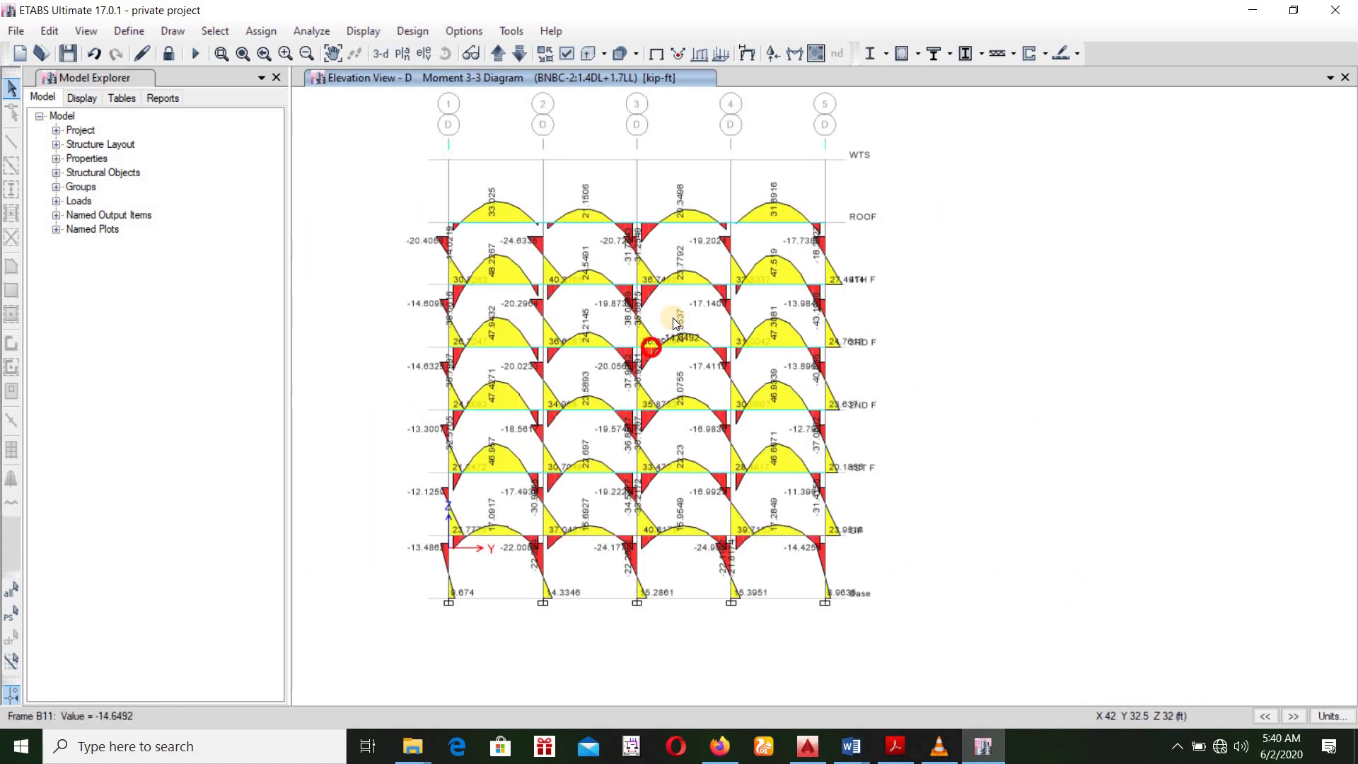
{"action": "scroll", "coordinate": [595, 434], "scroll_direction": "up", "scroll_amount": 2}
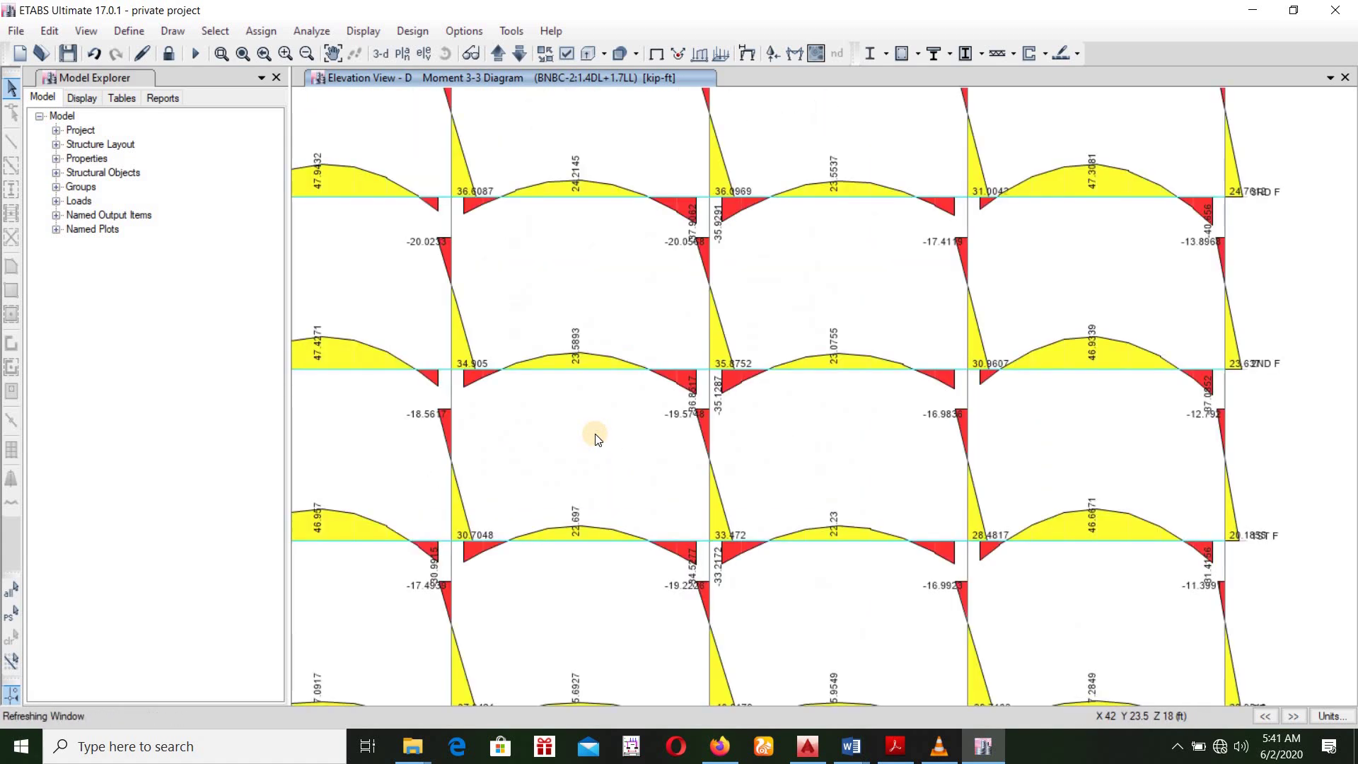
{"action": "scroll", "coordinate": [595, 434], "scroll_direction": "down", "scroll_amount": 2}
{"action": "middle_click_drag", "start_coordinate": [609, 423], "coordinate": [645, 394]}
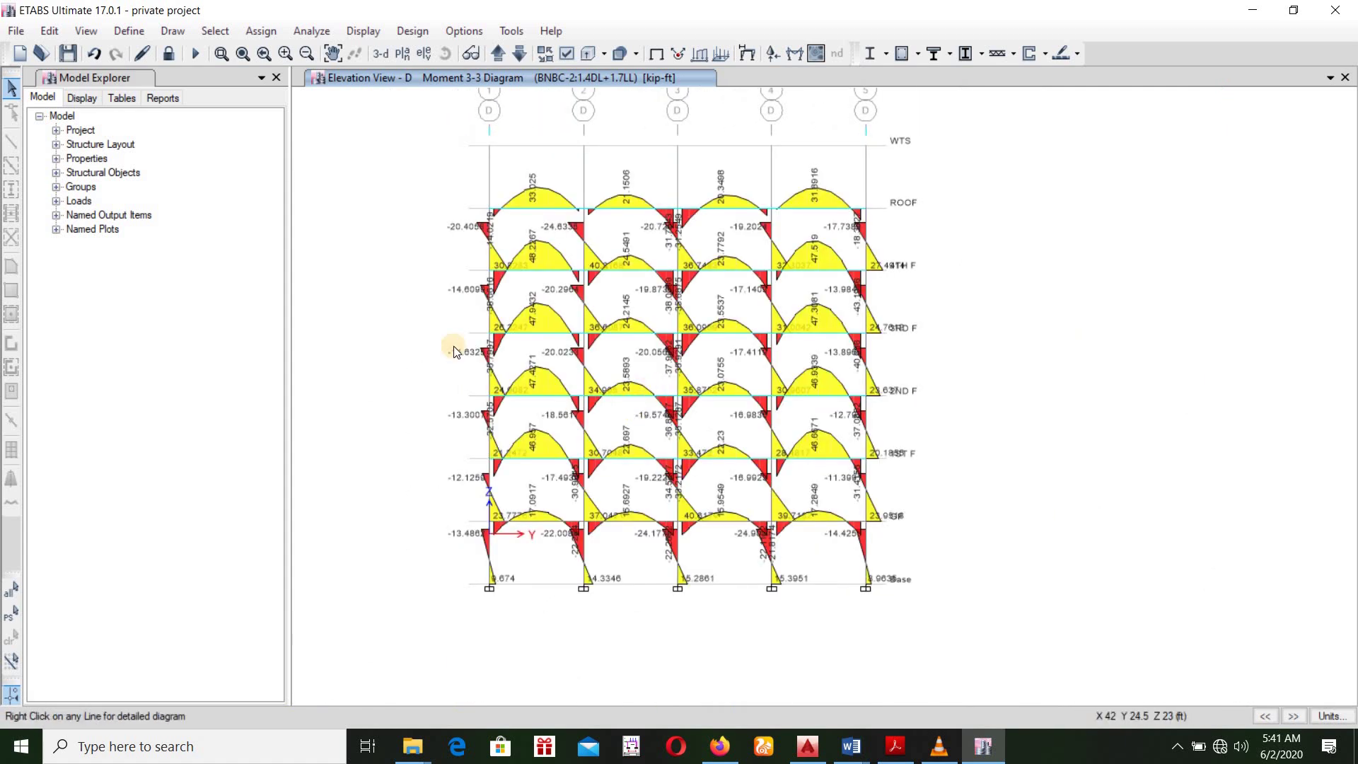